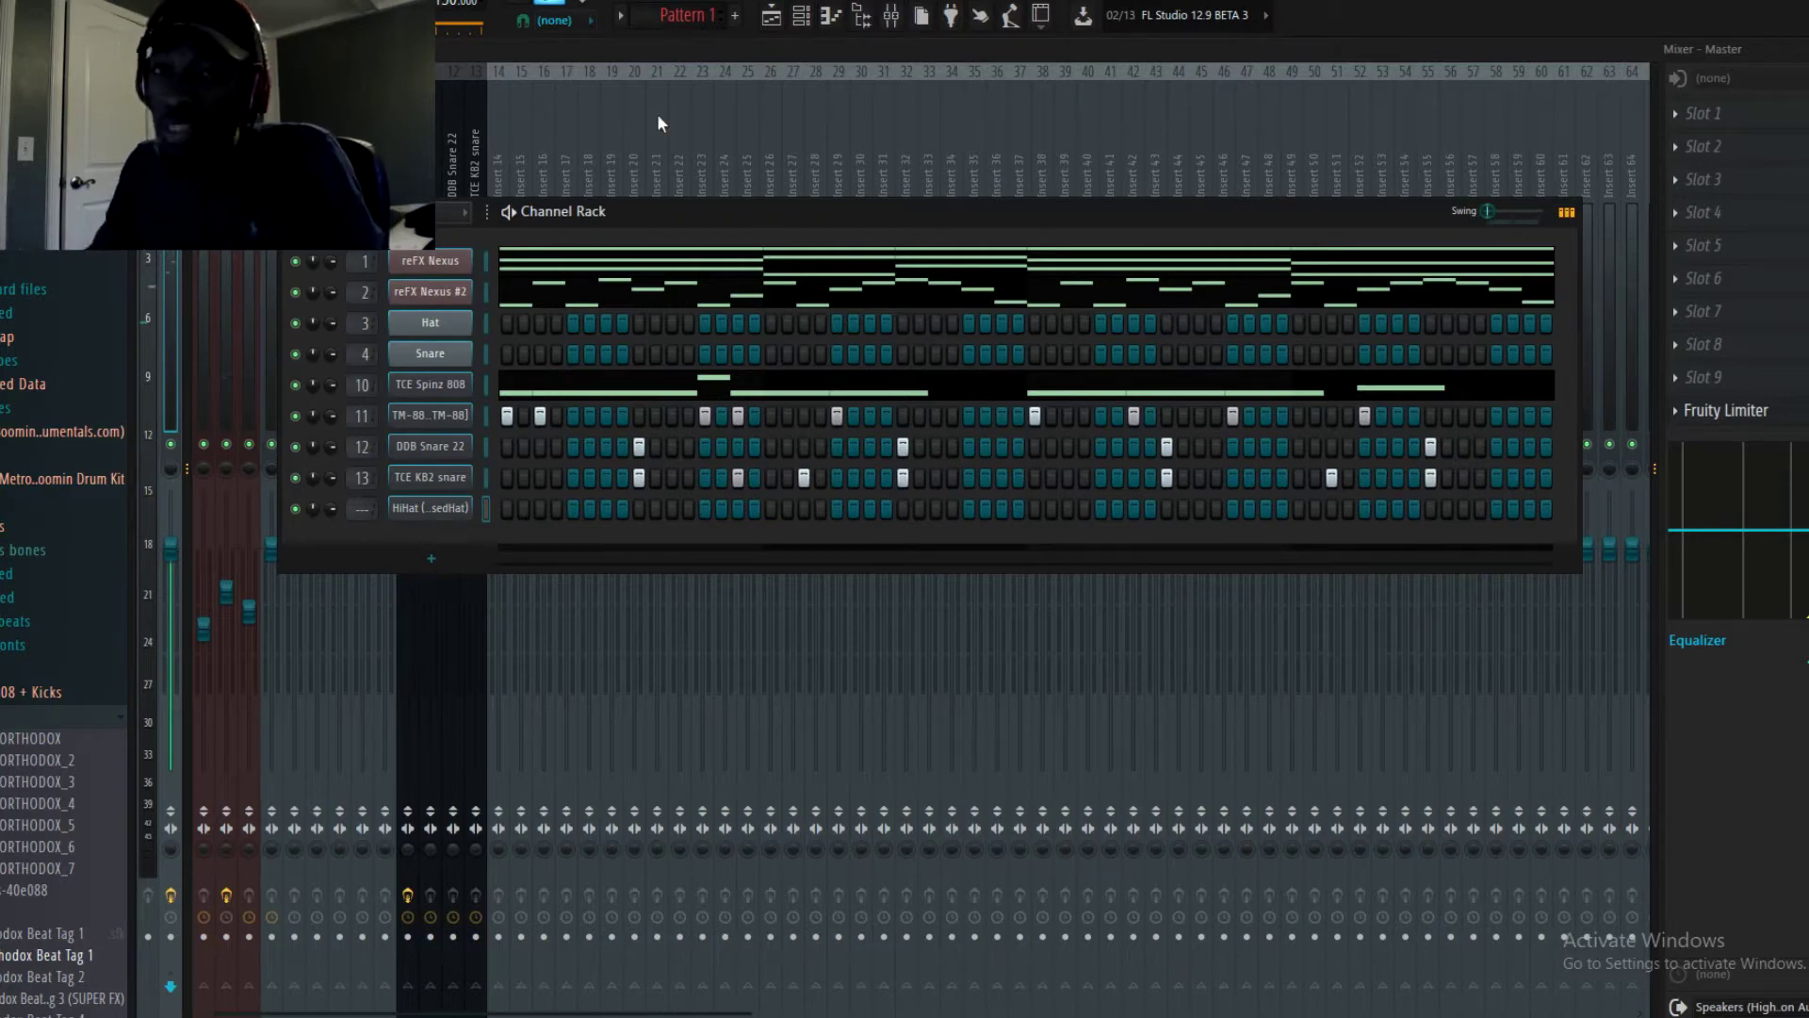
Fill the HiHat channel with a hit every 2 steps and play the pattern to hear it
{"action": "key", "text": "space"}
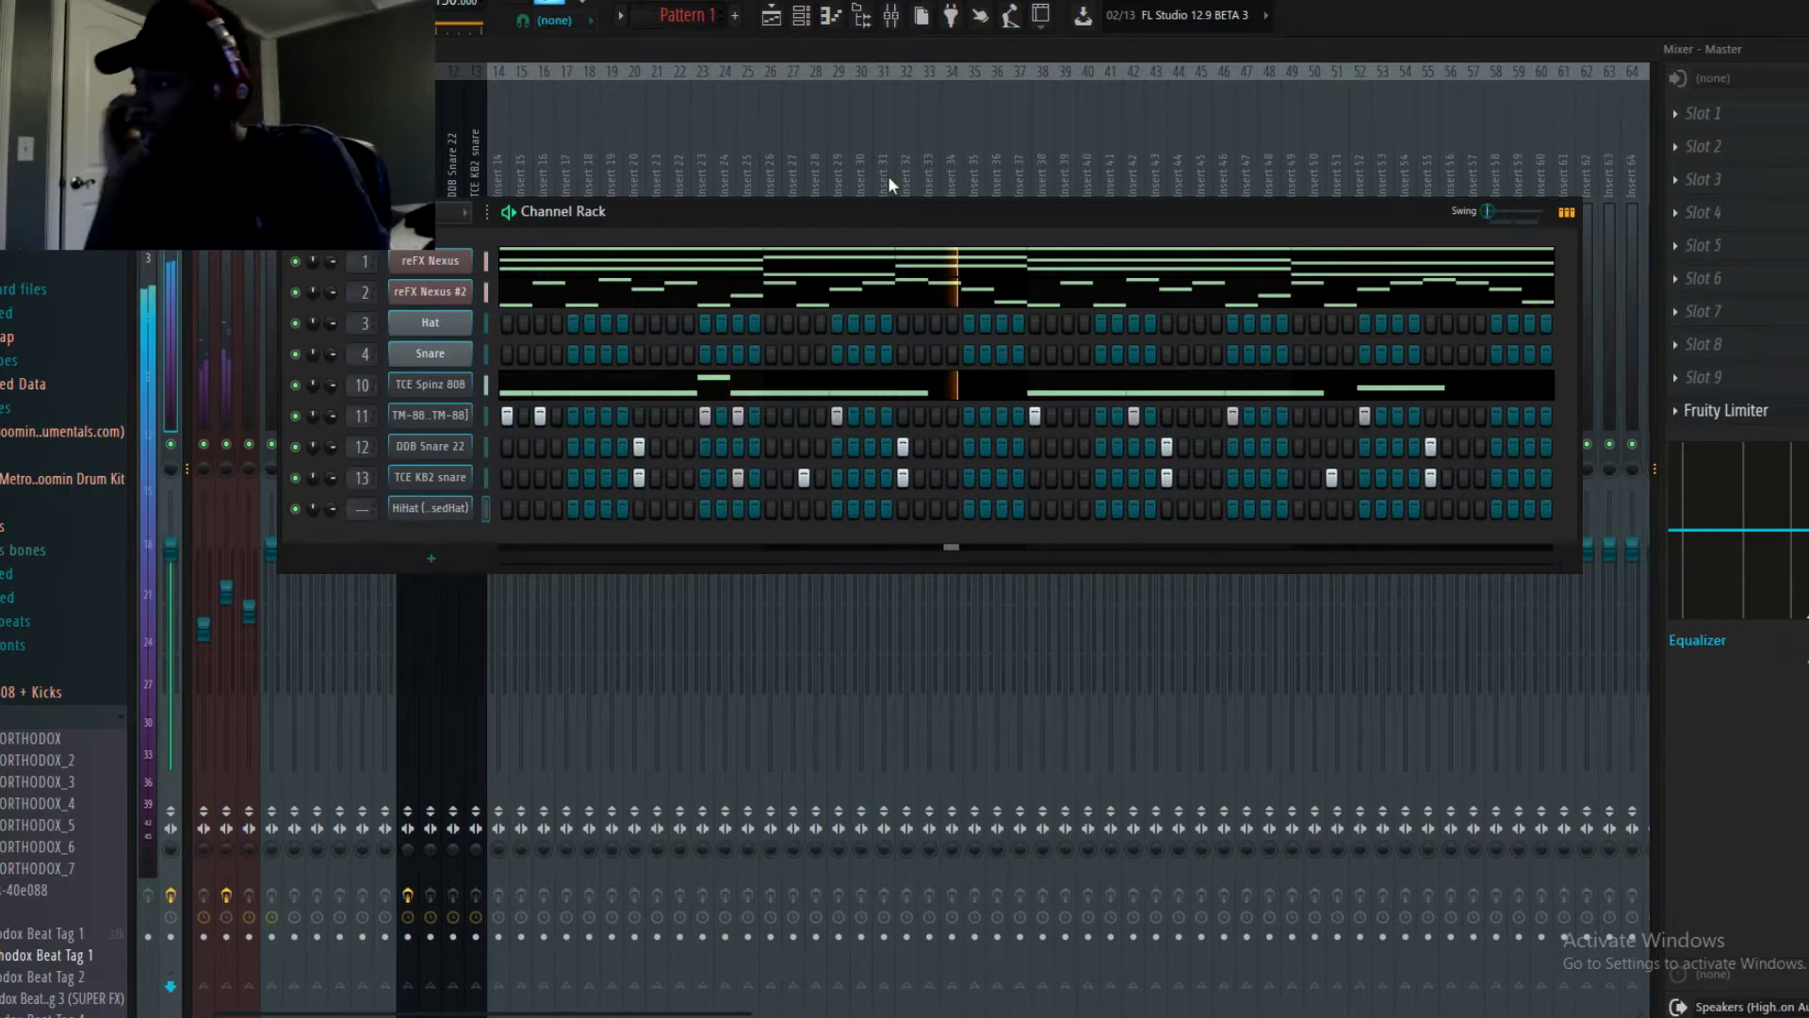
{"action": "key", "text": "space"}
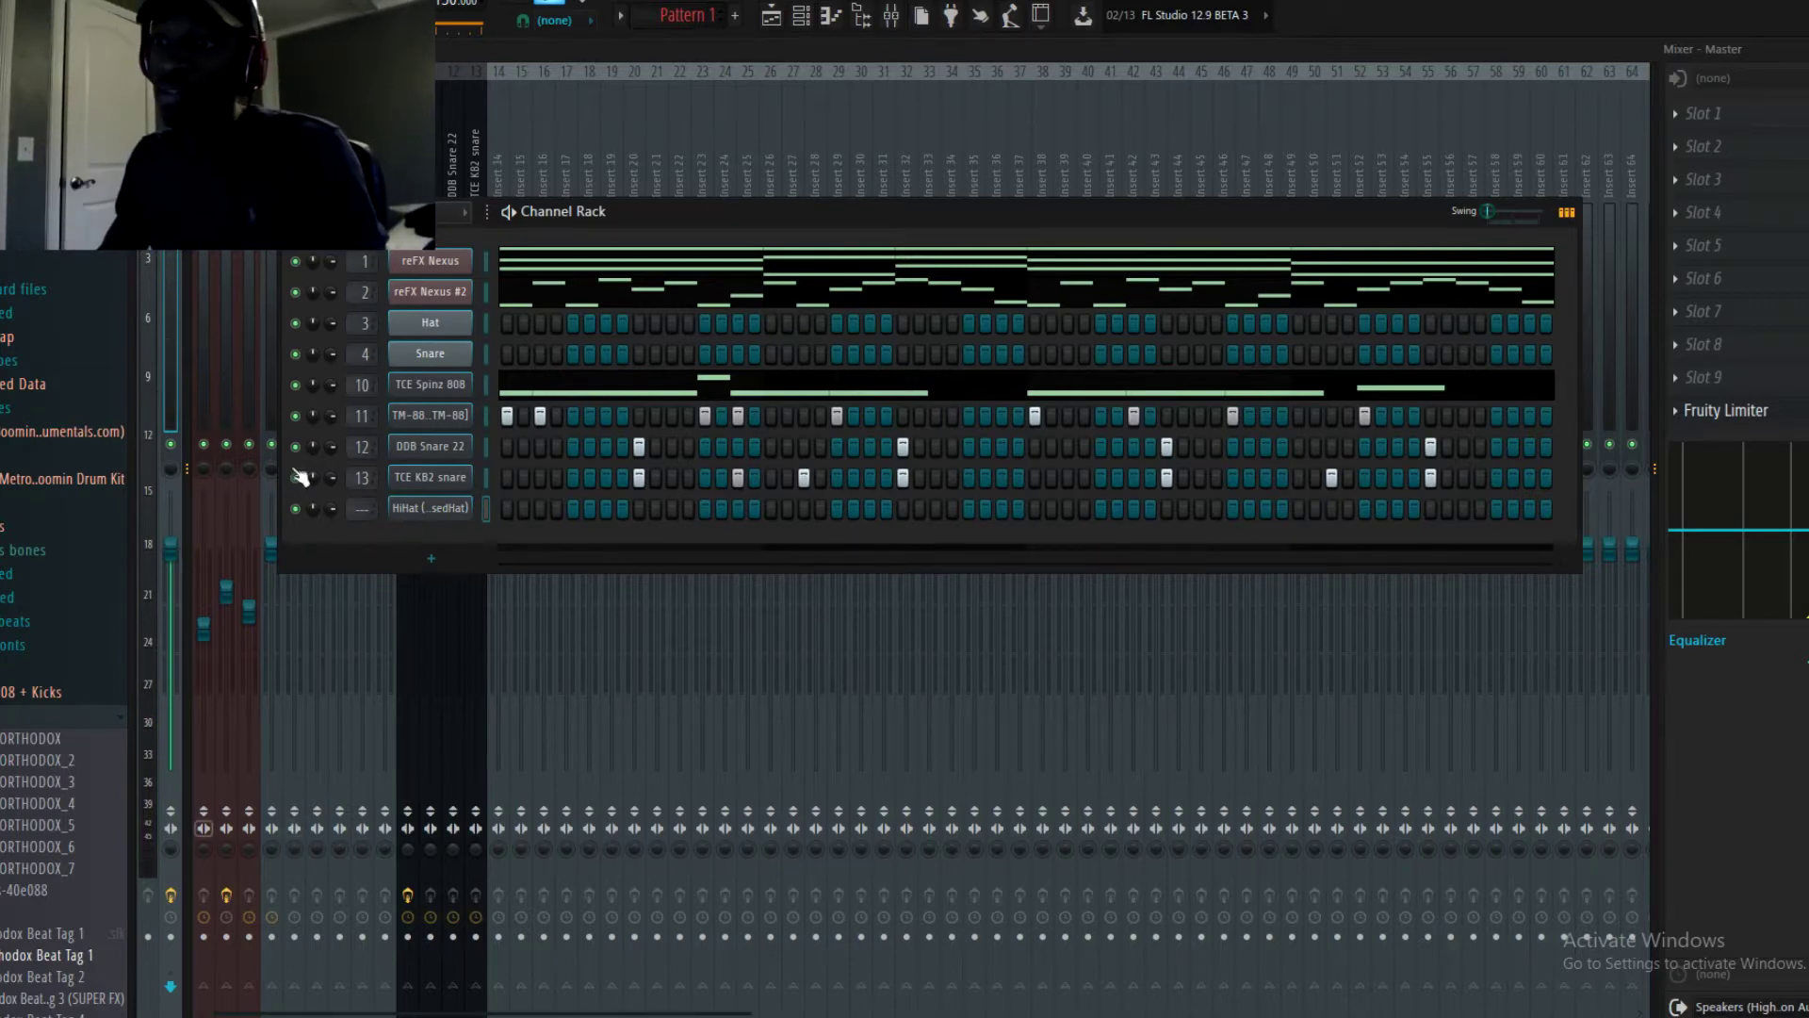
{"action": "right_click", "coordinate": [443, 521]}
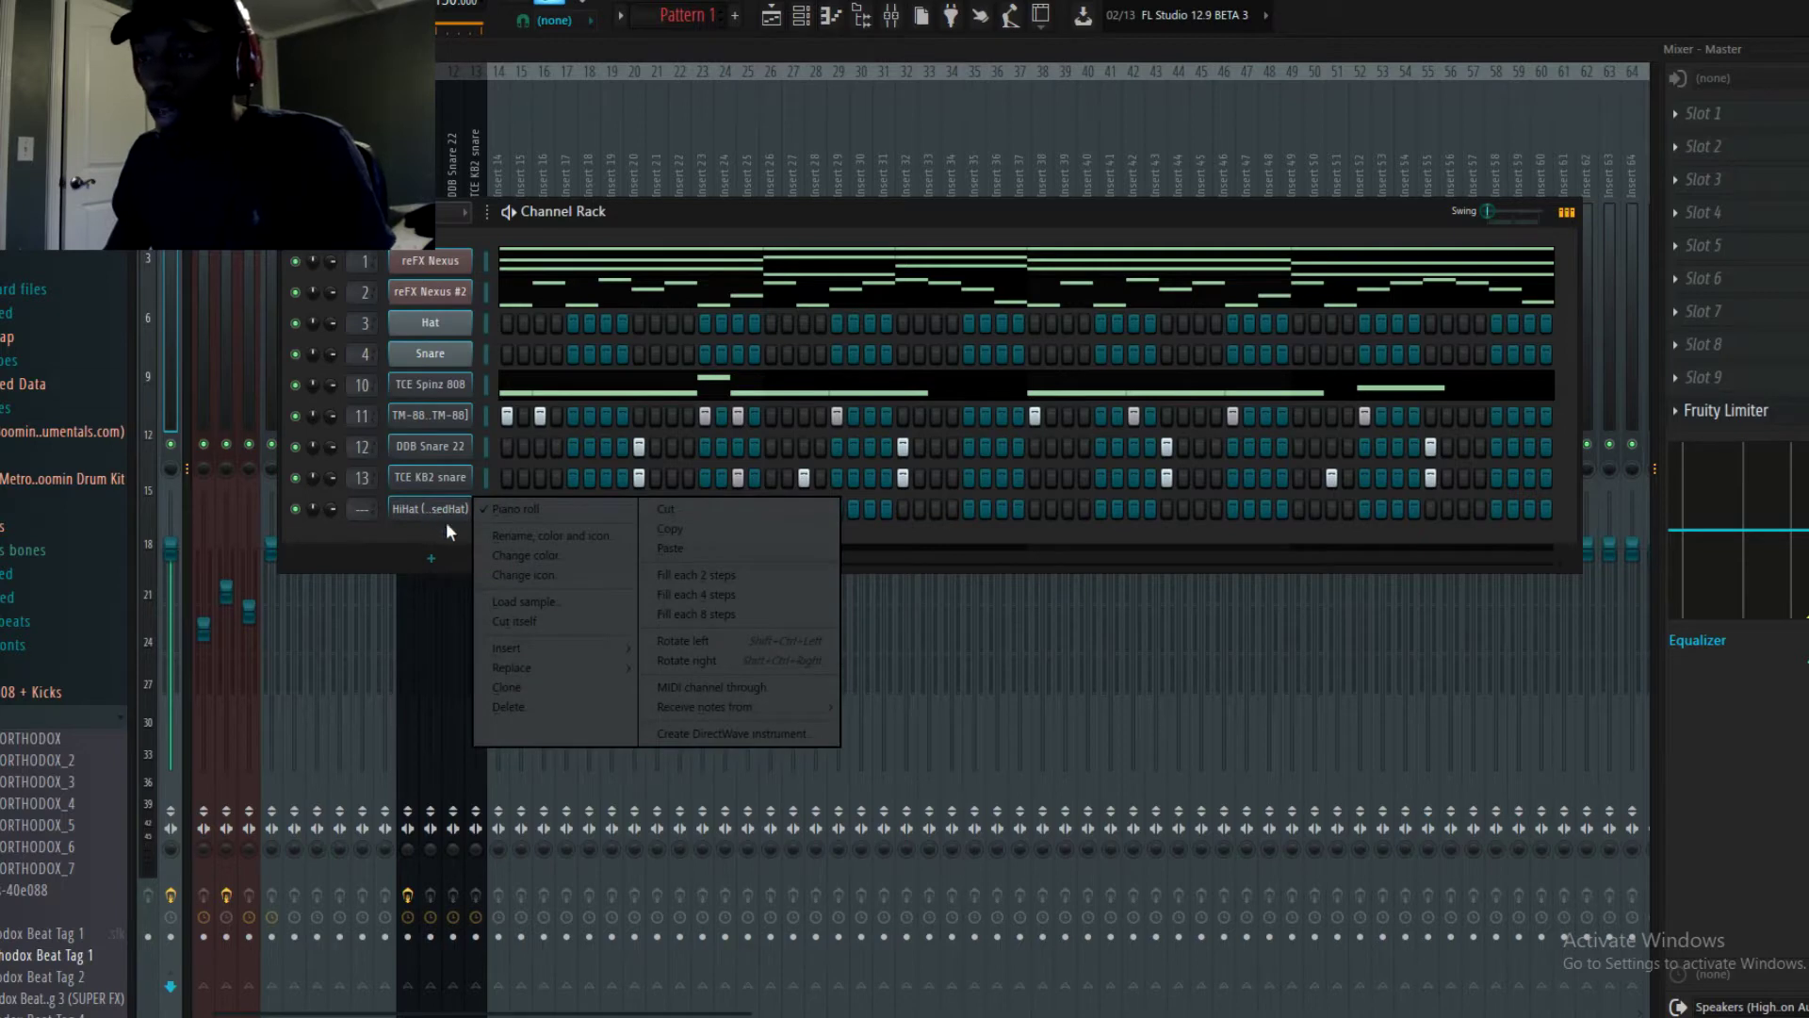
{"action": "left_click", "coordinate": [488, 509]}
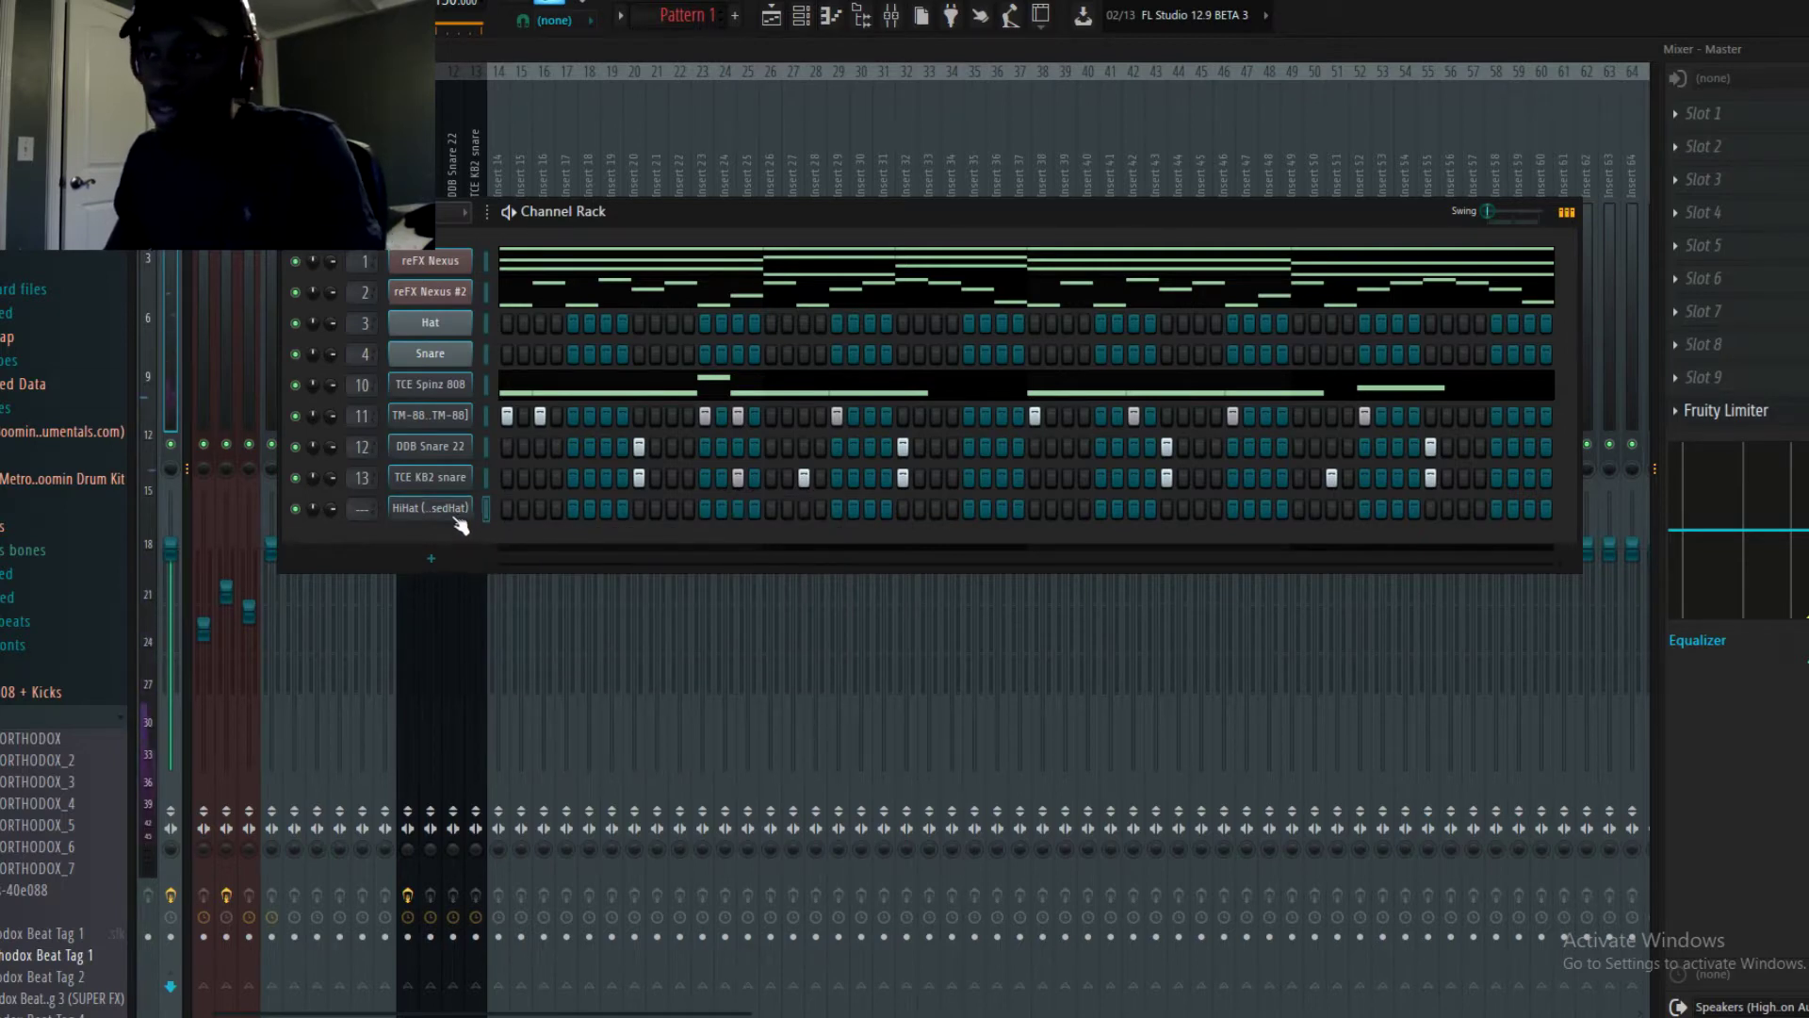
{"action": "right_click", "coordinate": [459, 517]}
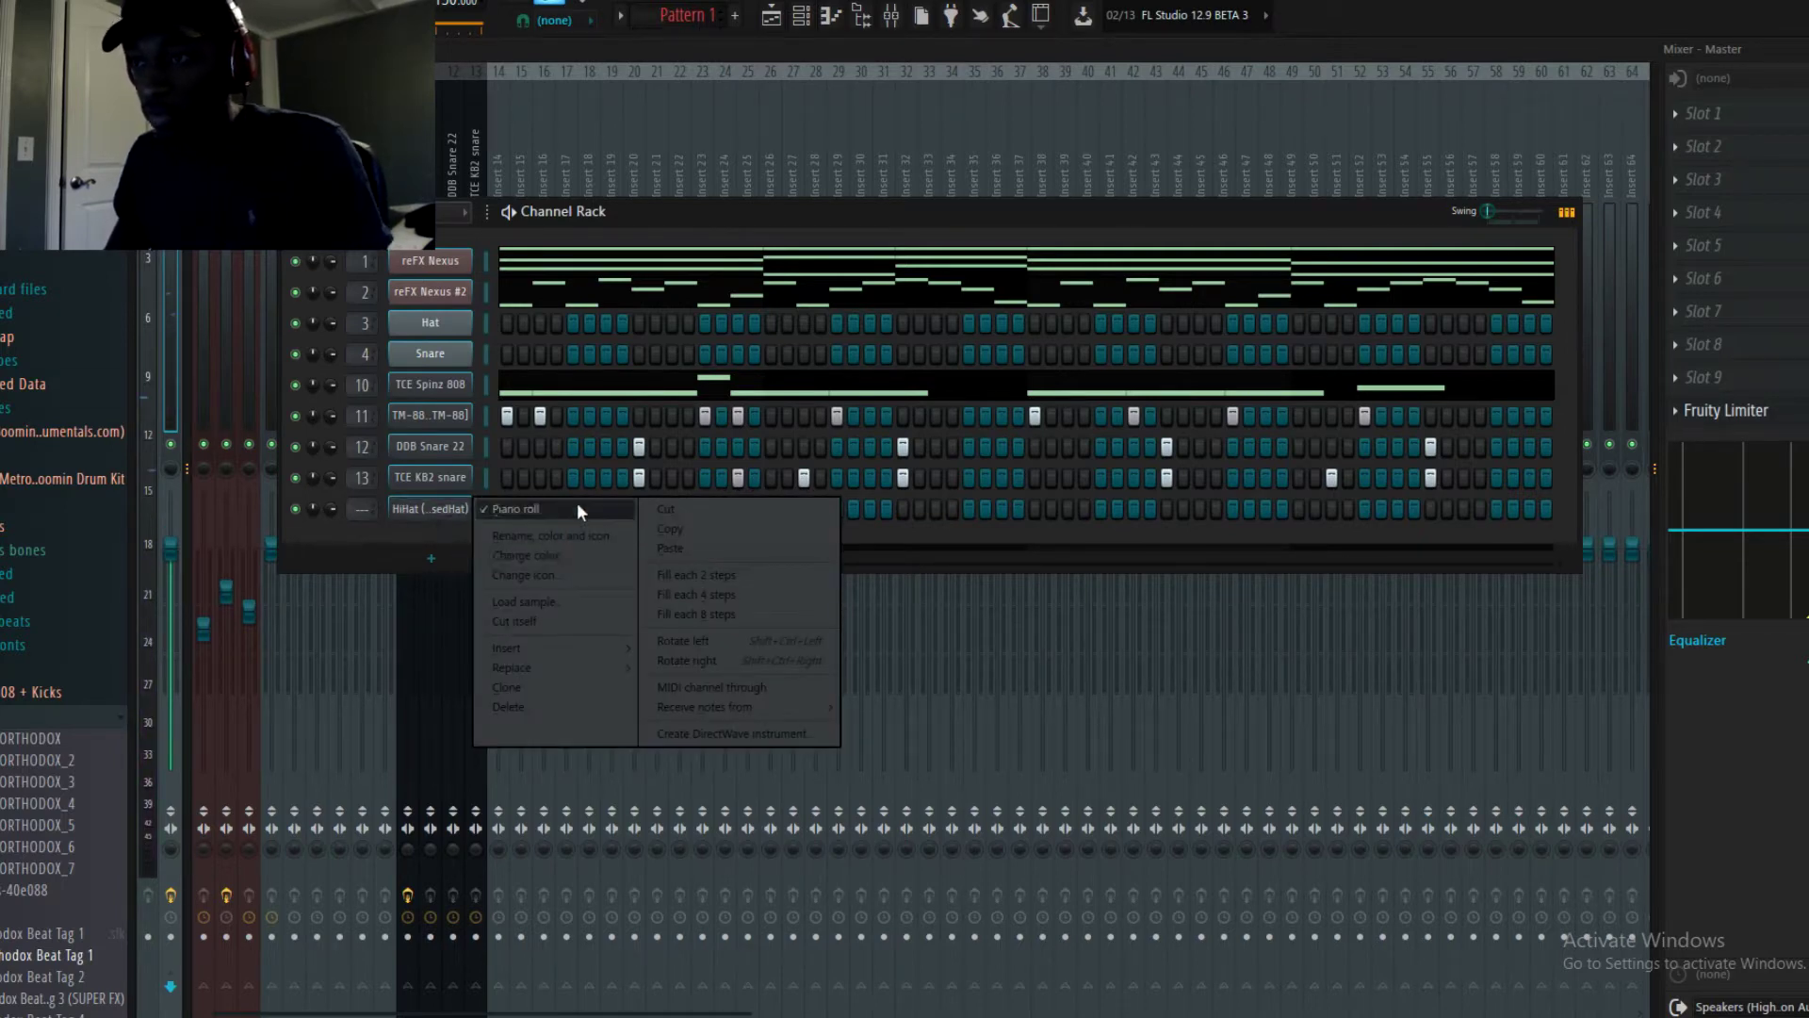
{"action": "left_click", "coordinate": [663, 575]}
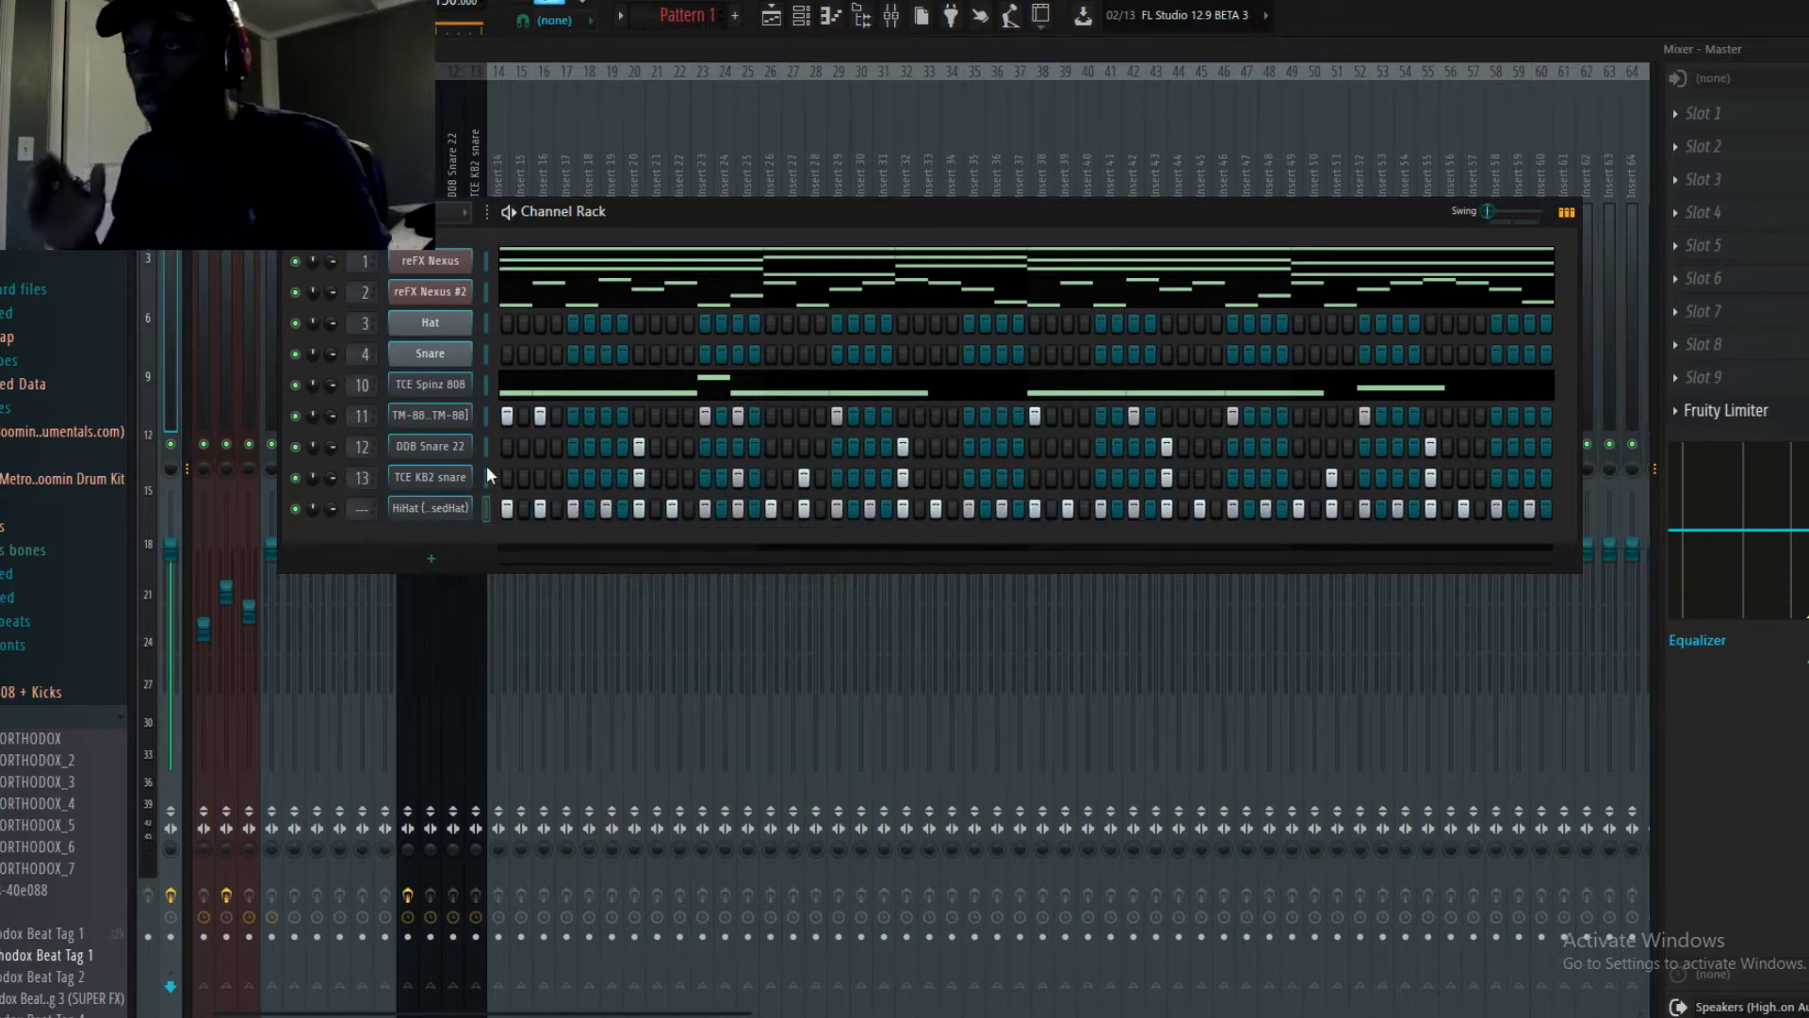
{"action": "key", "text": "space"}
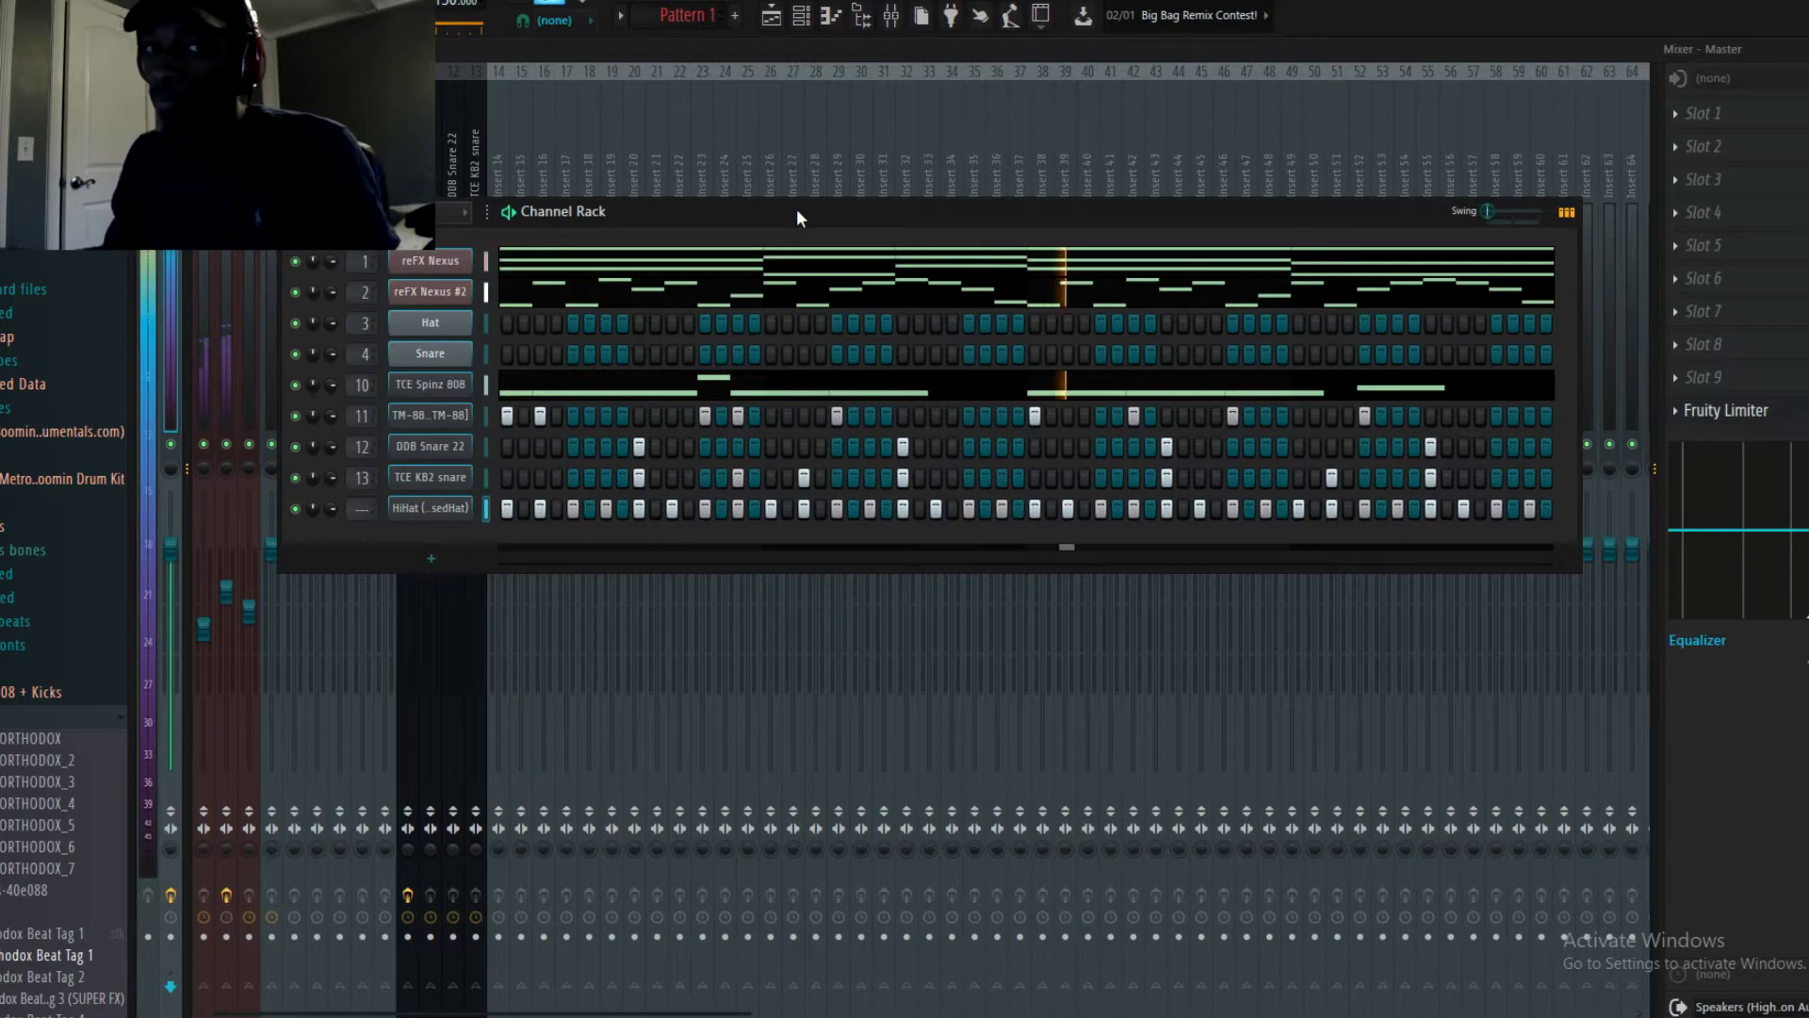
{"action": "key", "text": "space"}
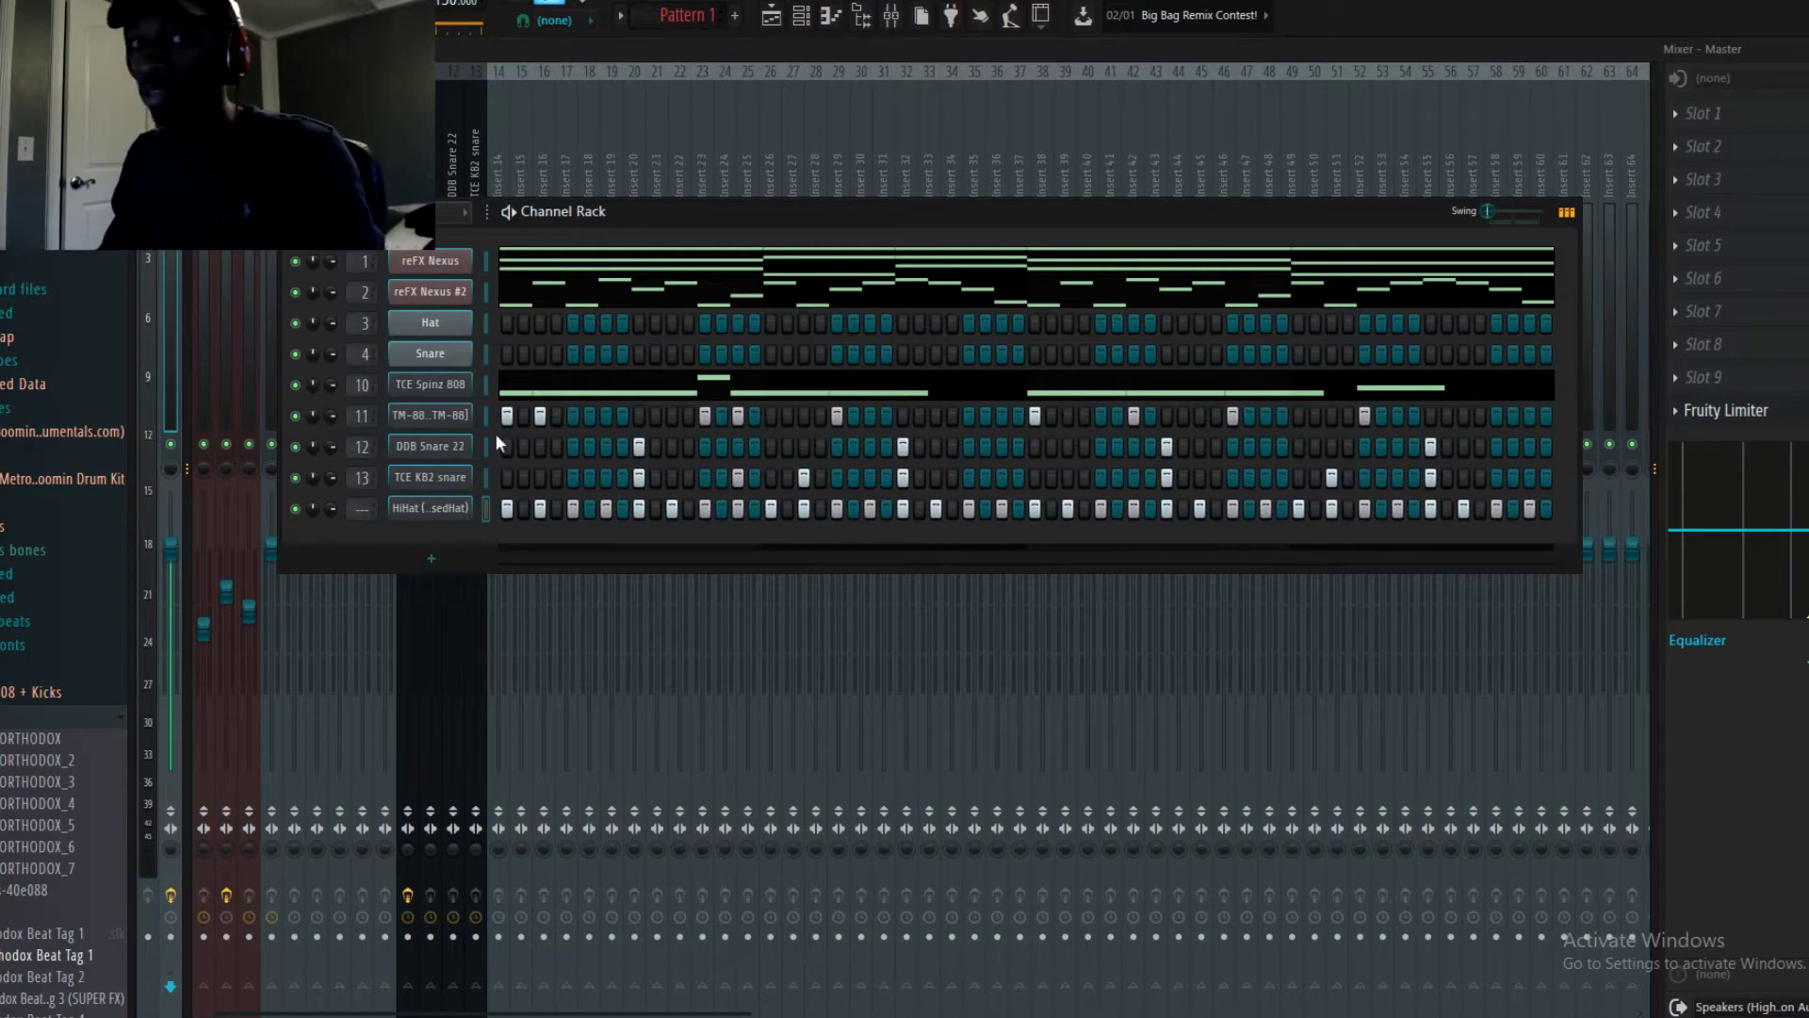
Open the HiHat pattern in the piano roll and select all its C5 notes
{"action": "right_click", "coordinate": [437, 513]}
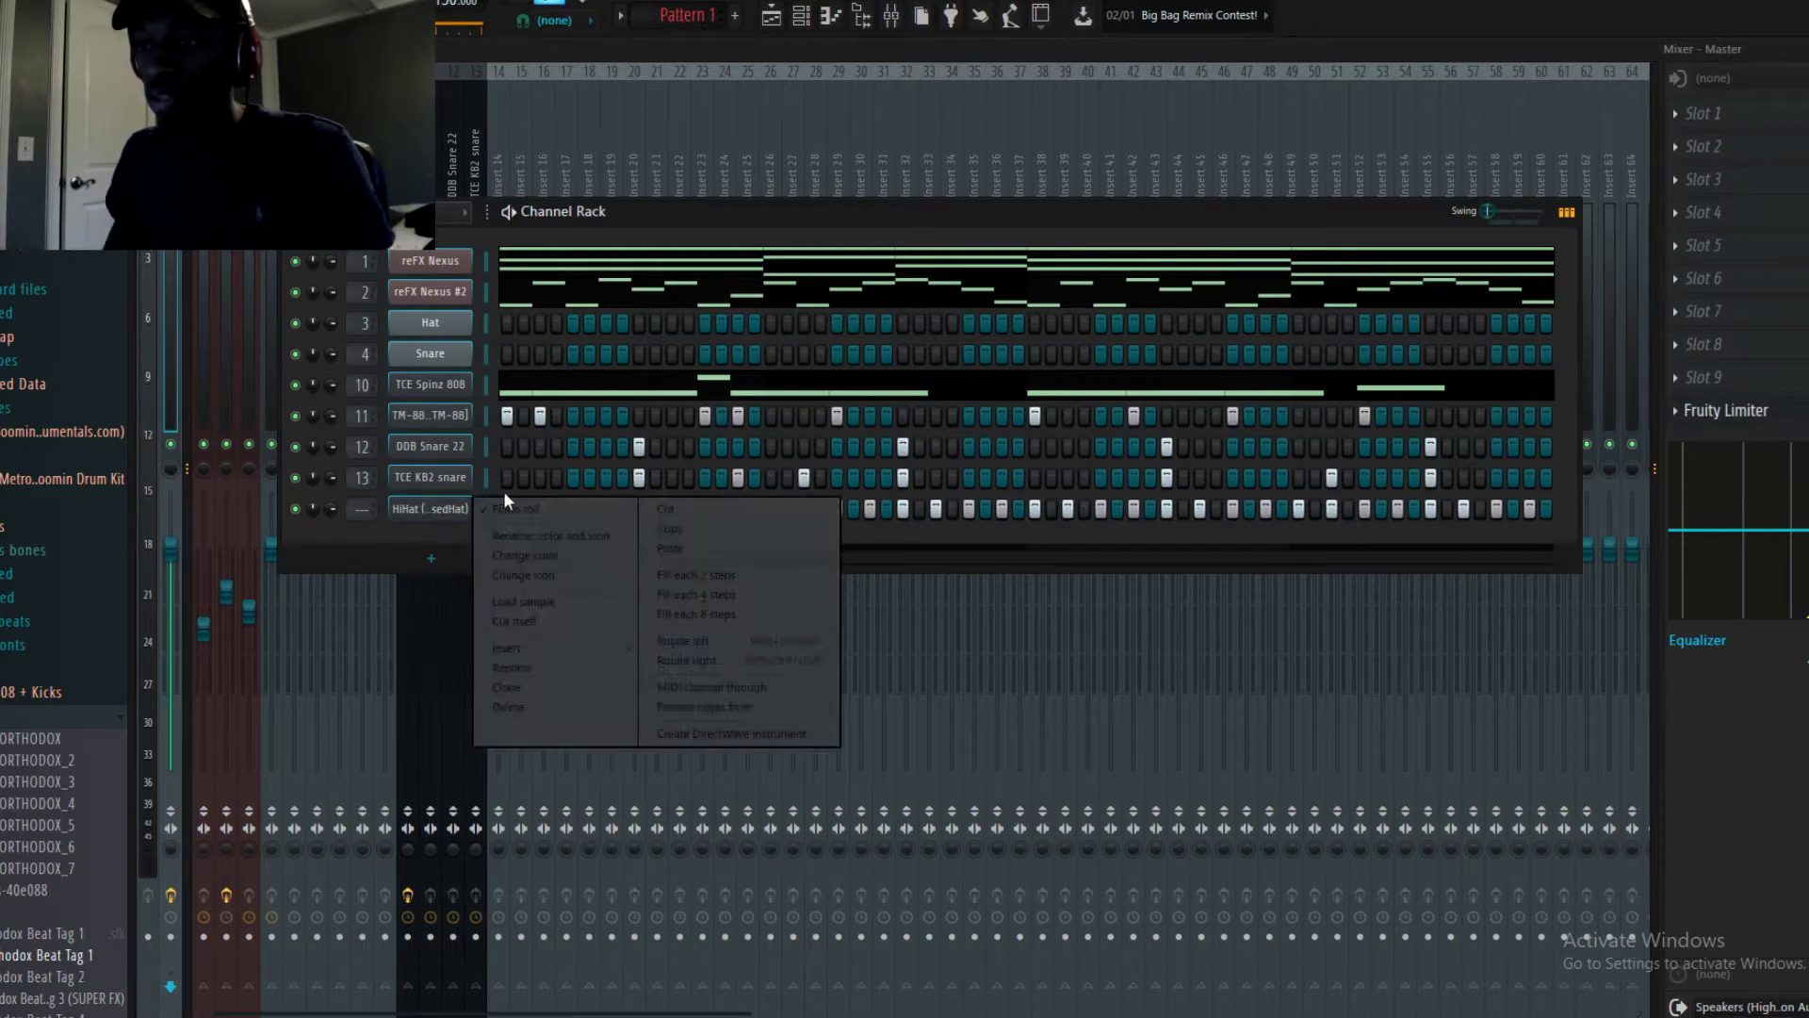
{"action": "left_click", "coordinate": [832, 15]}
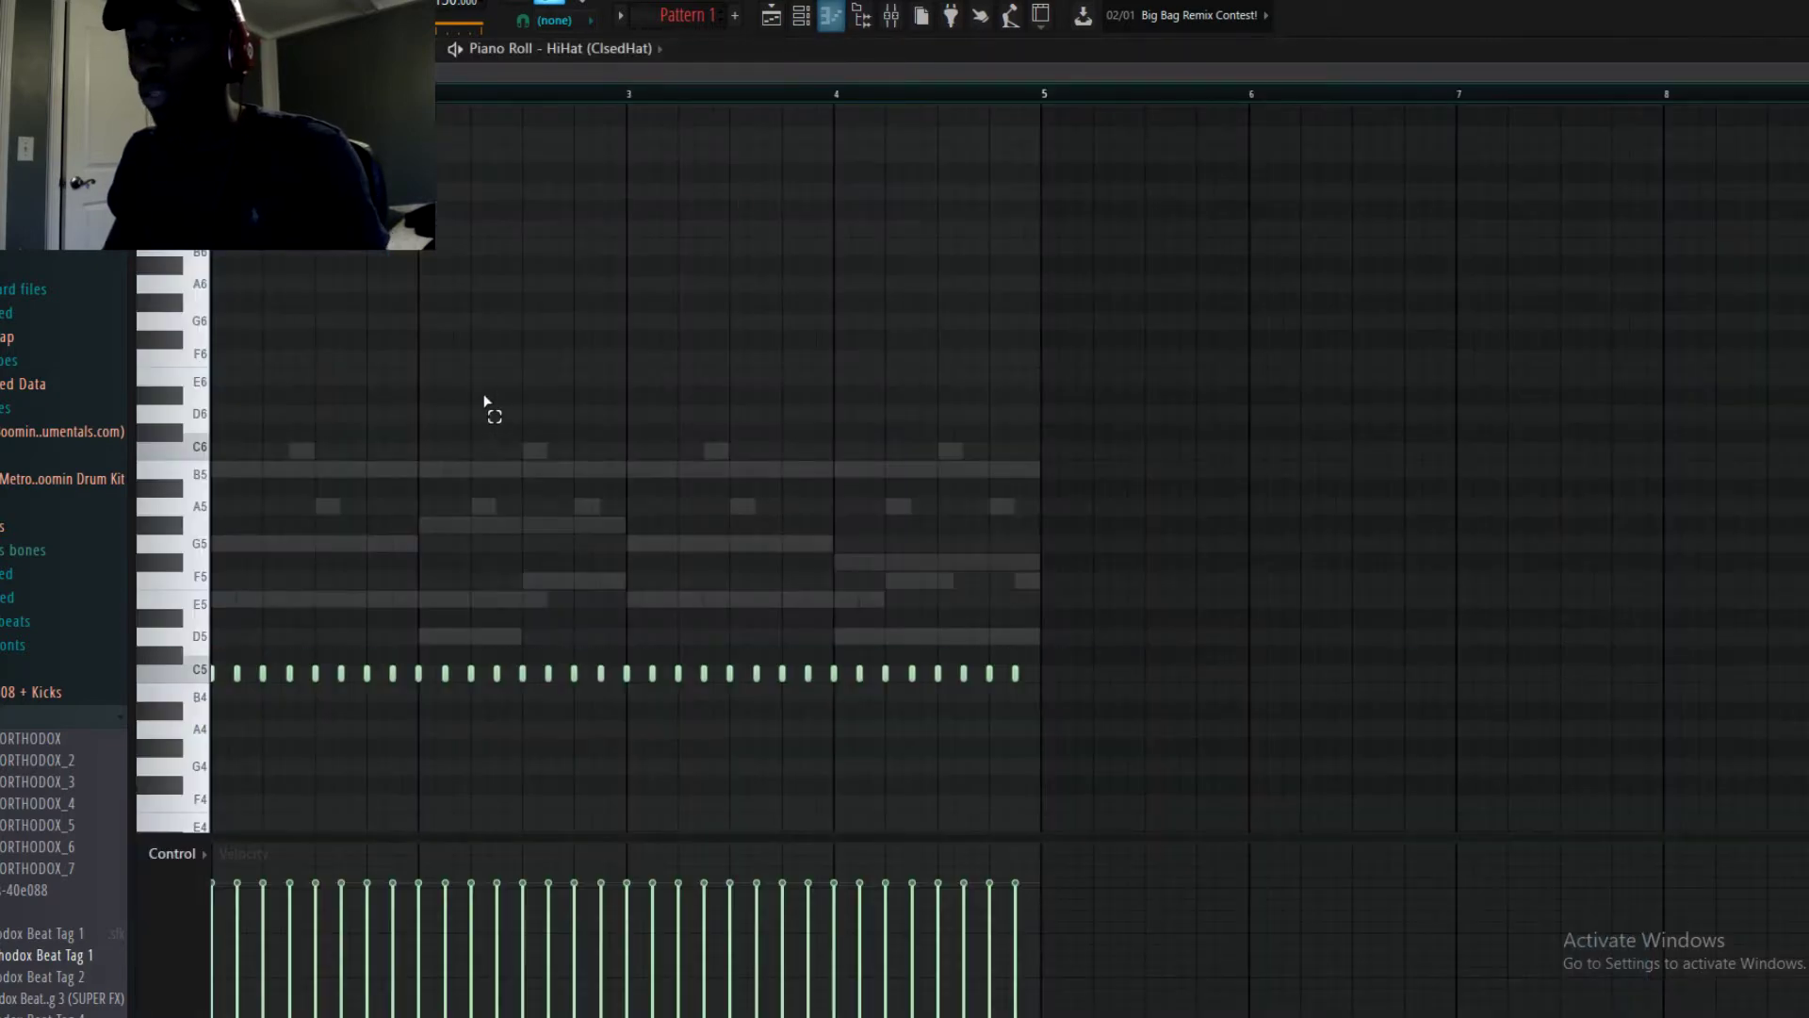
{"action": "left_click_drag", "start_coordinate": [1110, 773], "coordinate": [115, 586]}
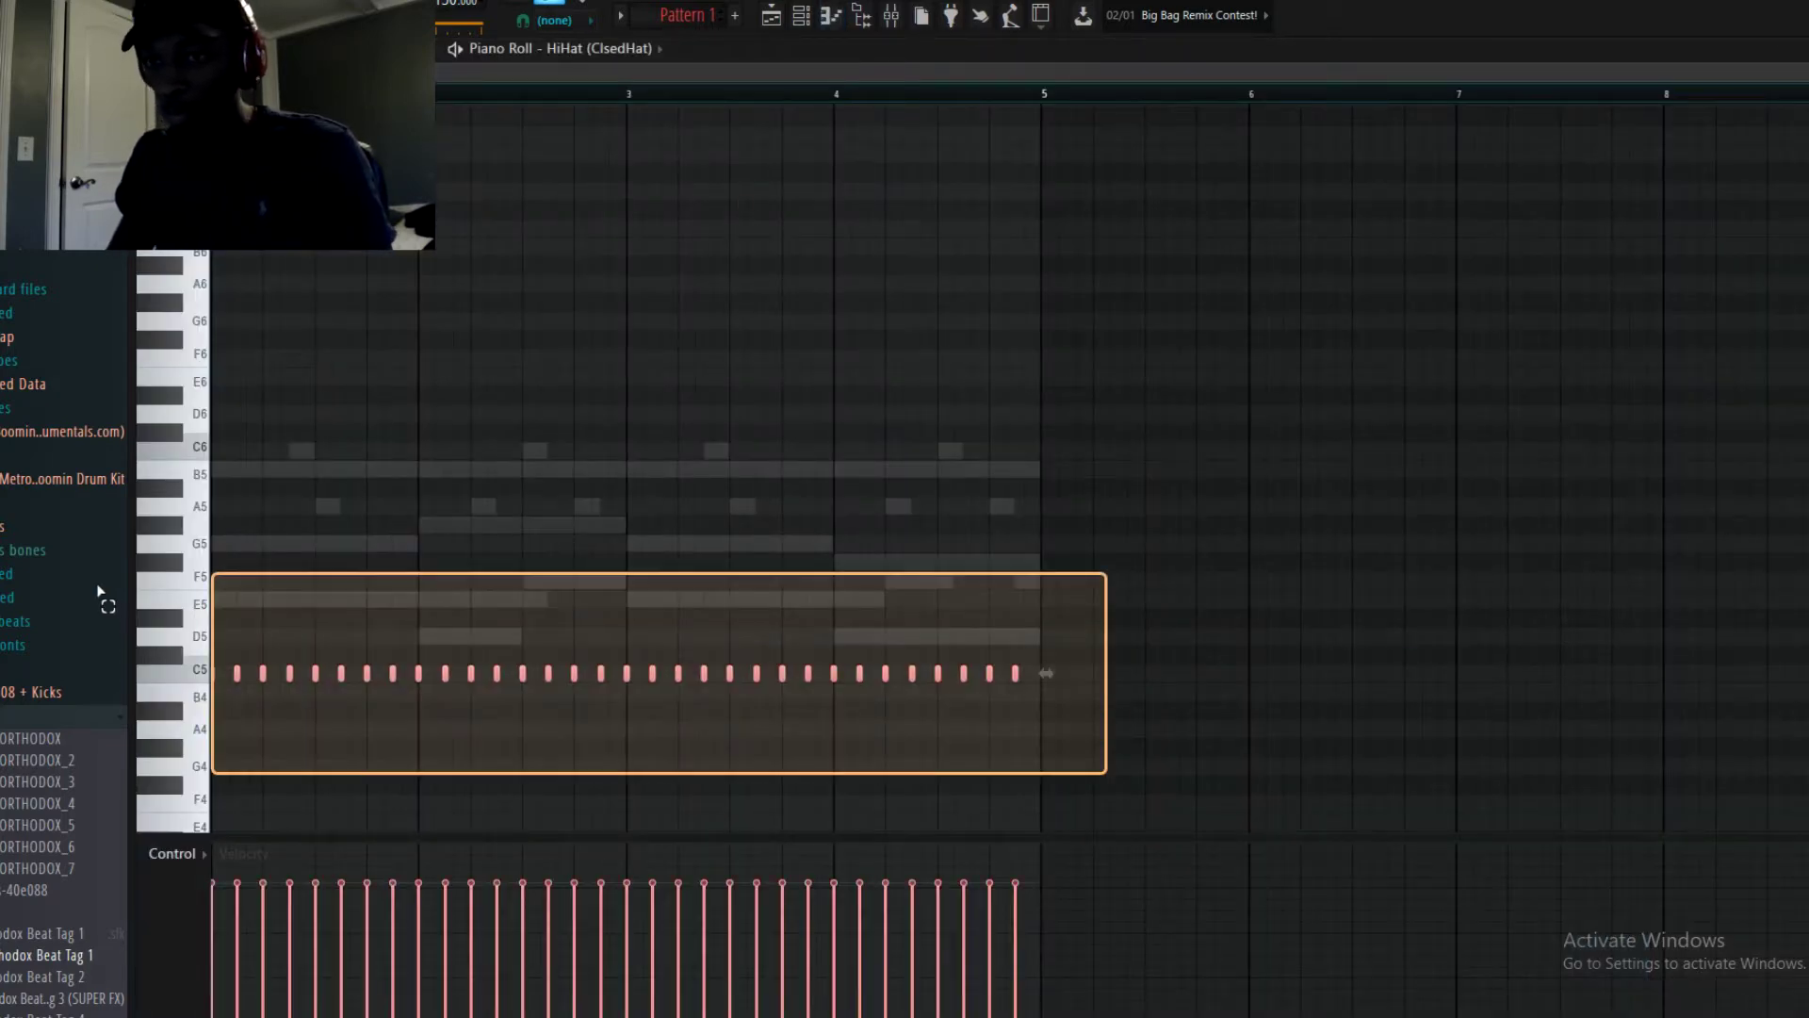
{"action": "left_click_drag", "start_coordinate": [1192, 780], "coordinate": [210, 465]}
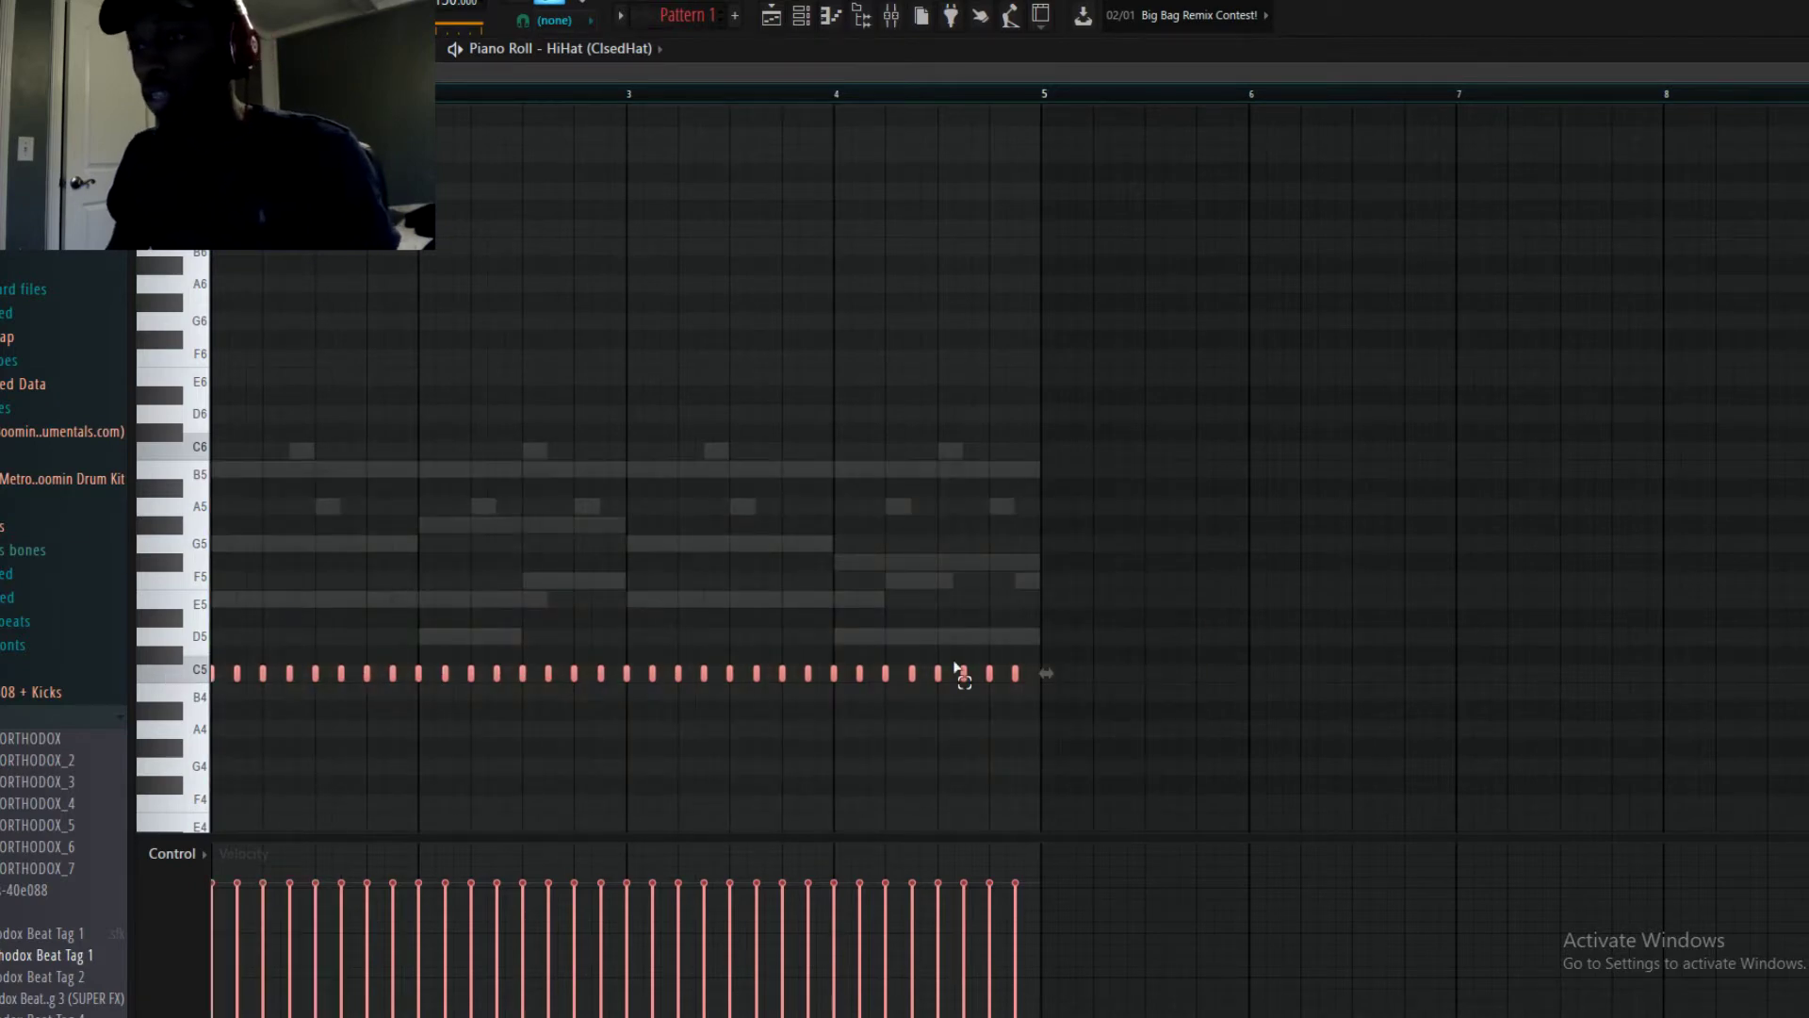
Make the C5 notes legato with Ctrl+L and stretch the last note to end at bar 5
{"action": "key", "text": "ctrl+l"}
{"action": "key", "text": "ctrl+d"}
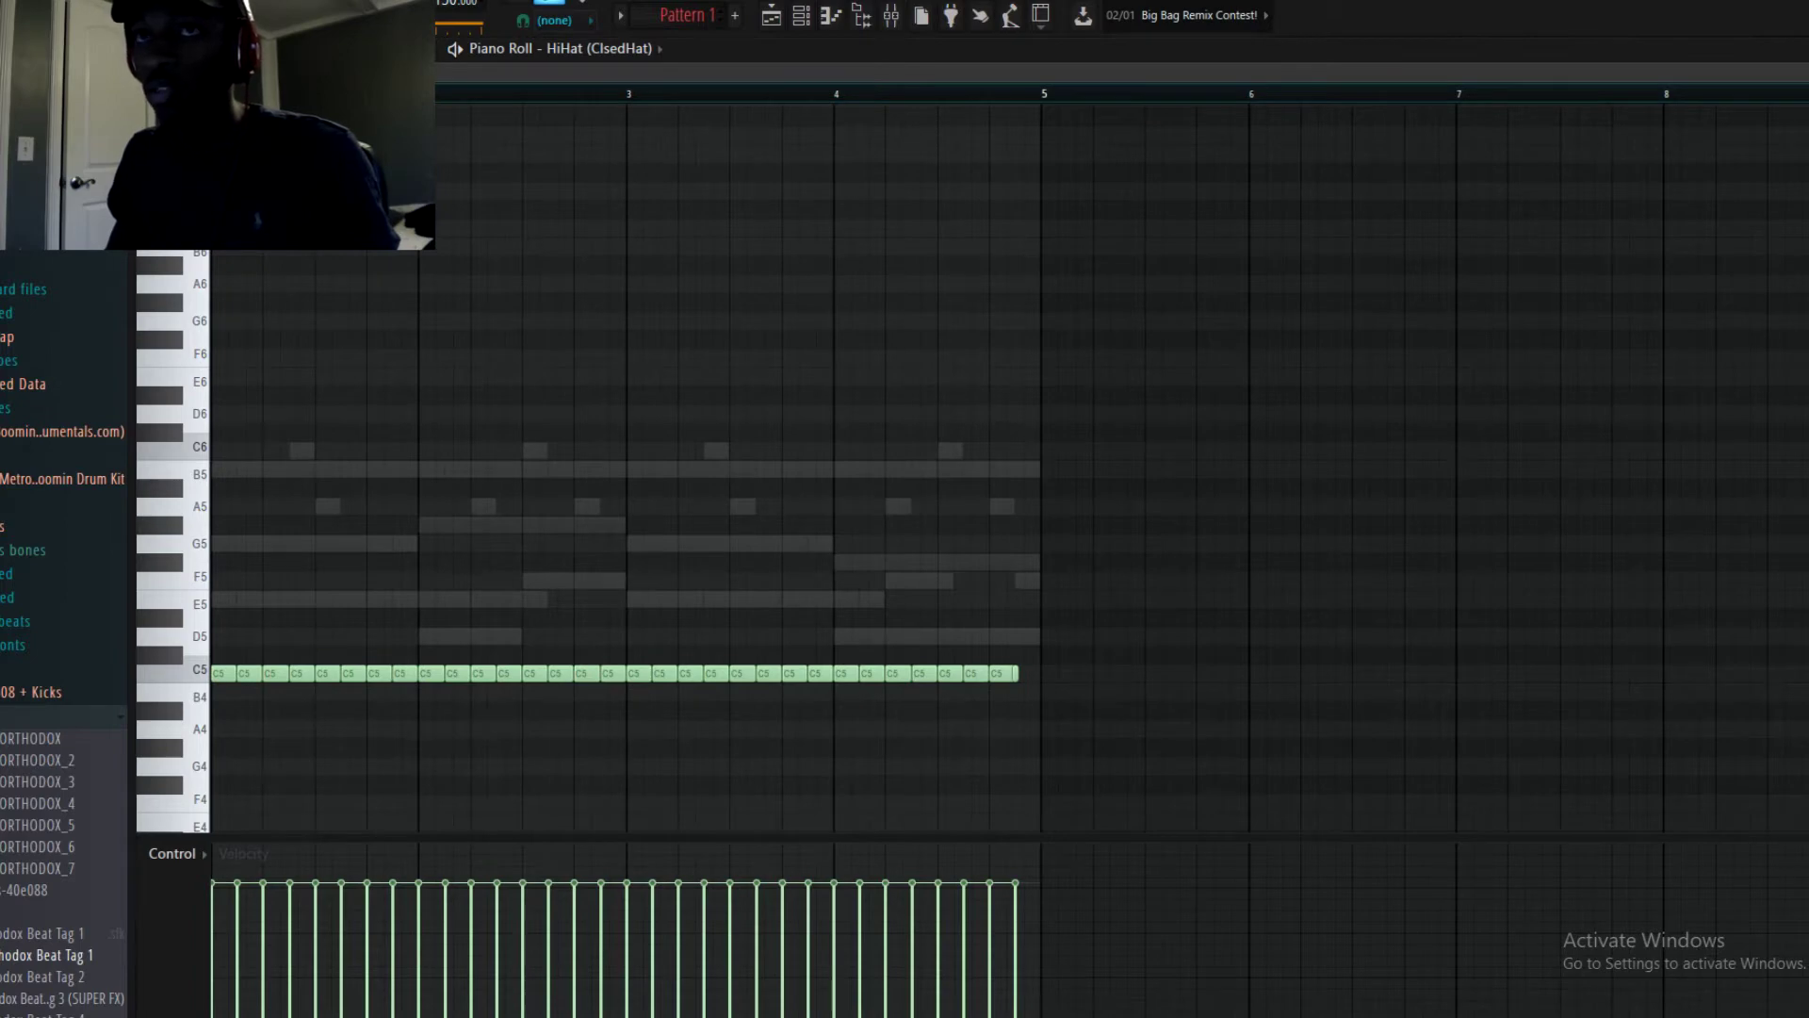
{"action": "scroll", "coordinate": [929, 654], "scroll_direction": "up", "scroll_amount": 3, "text": "ctrl"}
{"action": "scroll", "coordinate": [919, 664], "scroll_direction": "up", "scroll_amount": 1, "text": "ctrl"}
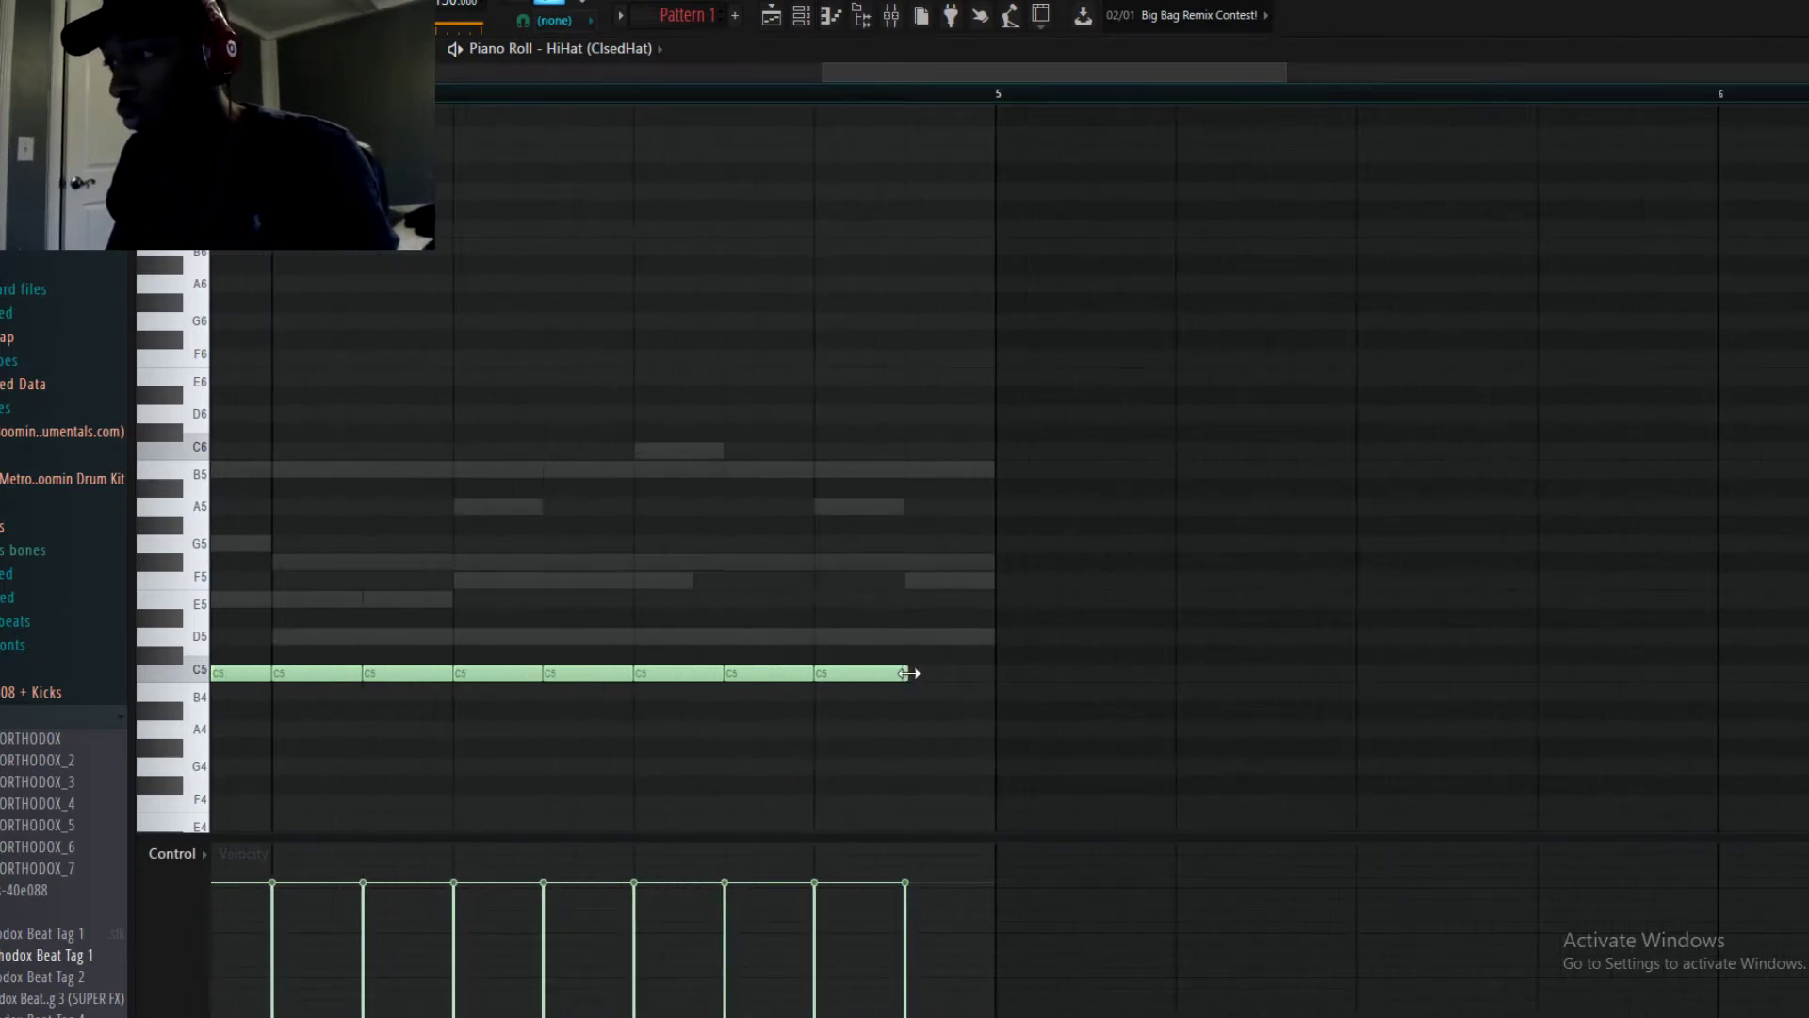
{"action": "left_click_drag", "start_coordinate": [907, 673], "coordinate": [999, 662]}
{"action": "scroll", "coordinate": [913, 674], "scroll_direction": "down", "scroll_amount": 4, "text": "ctrl"}
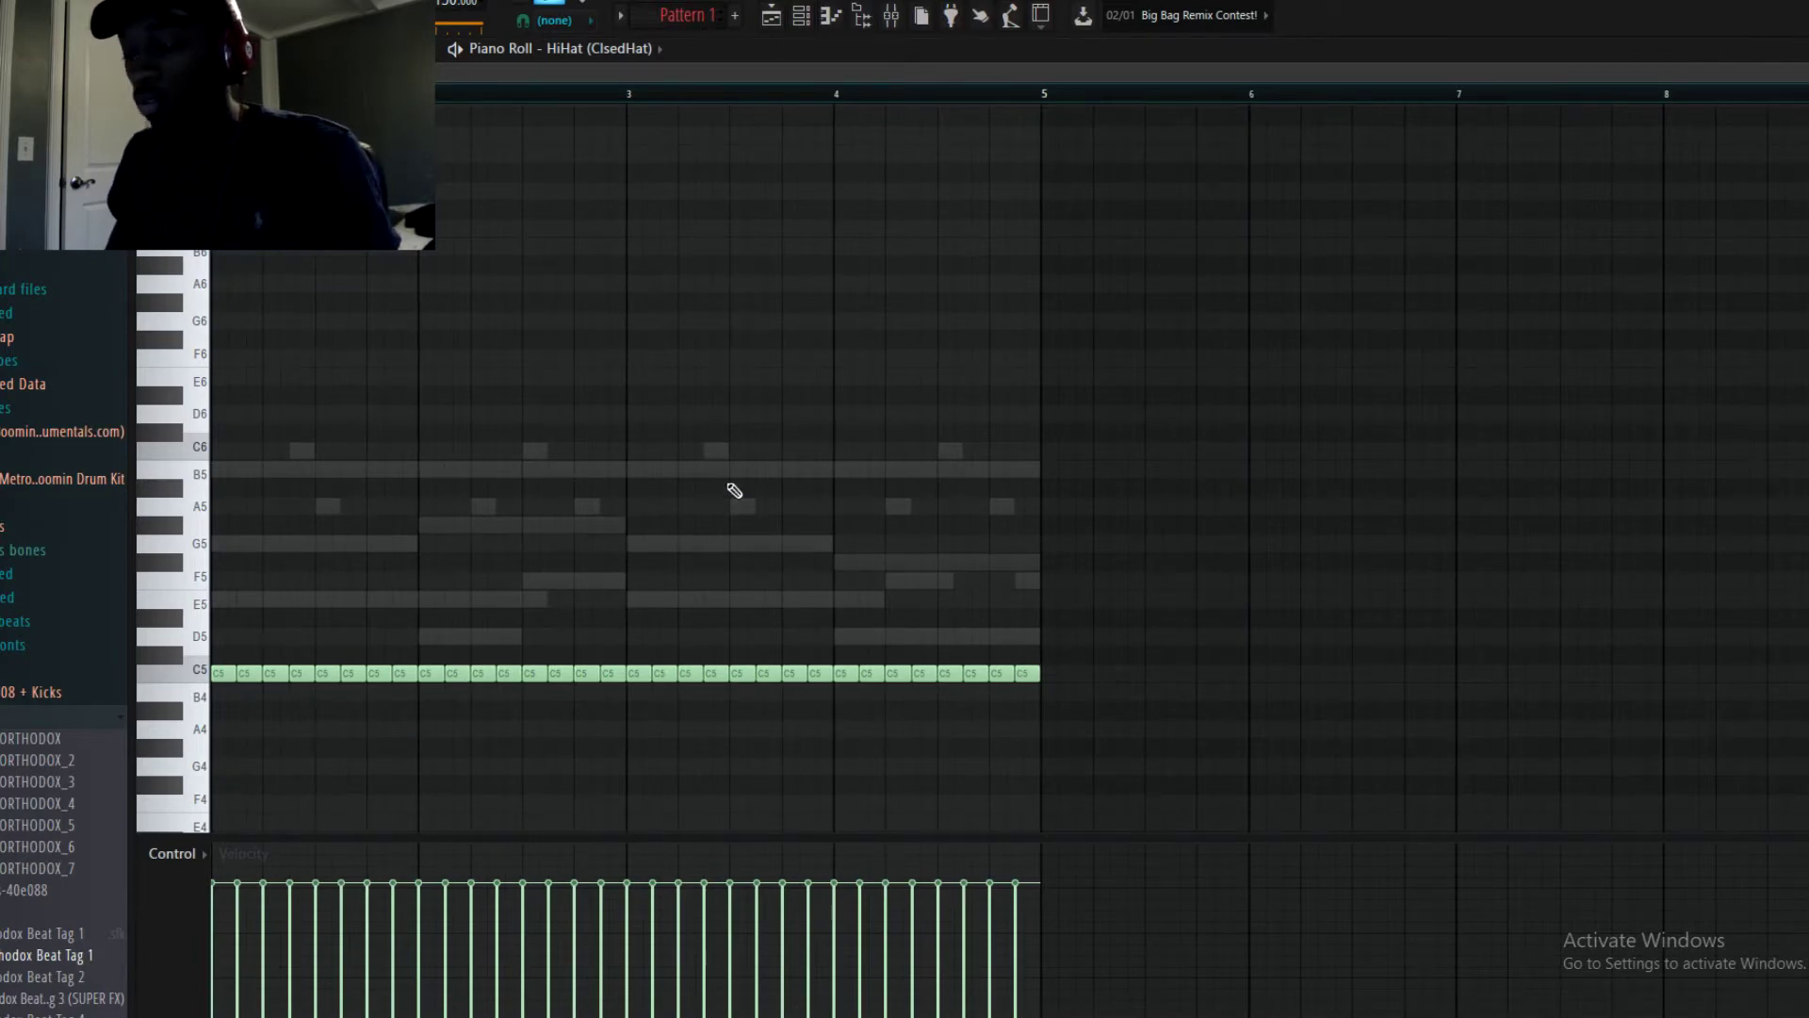
{"action": "scroll", "coordinate": [226, 655], "scroll_direction": "down", "scroll_amount": 1}
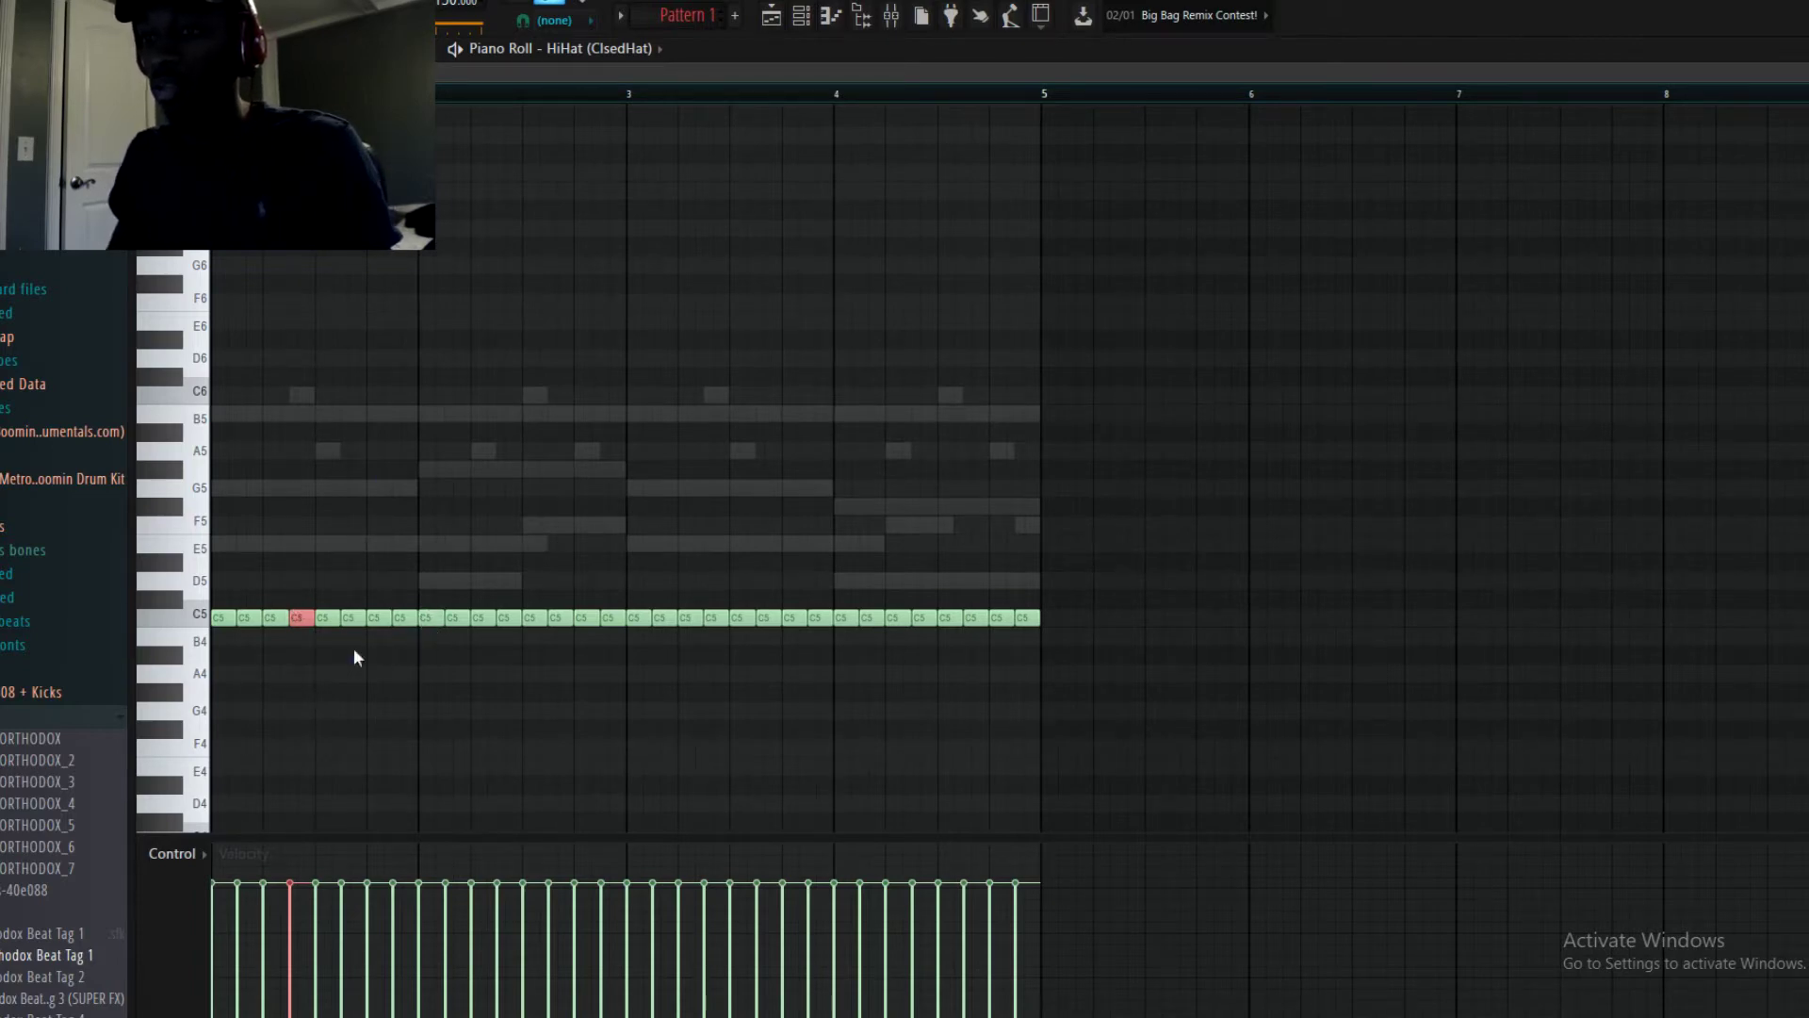
Chop the selected C5 note into a roll with Alt+U and adjust the Time mul knob
{"action": "key", "text": "alt+u"}
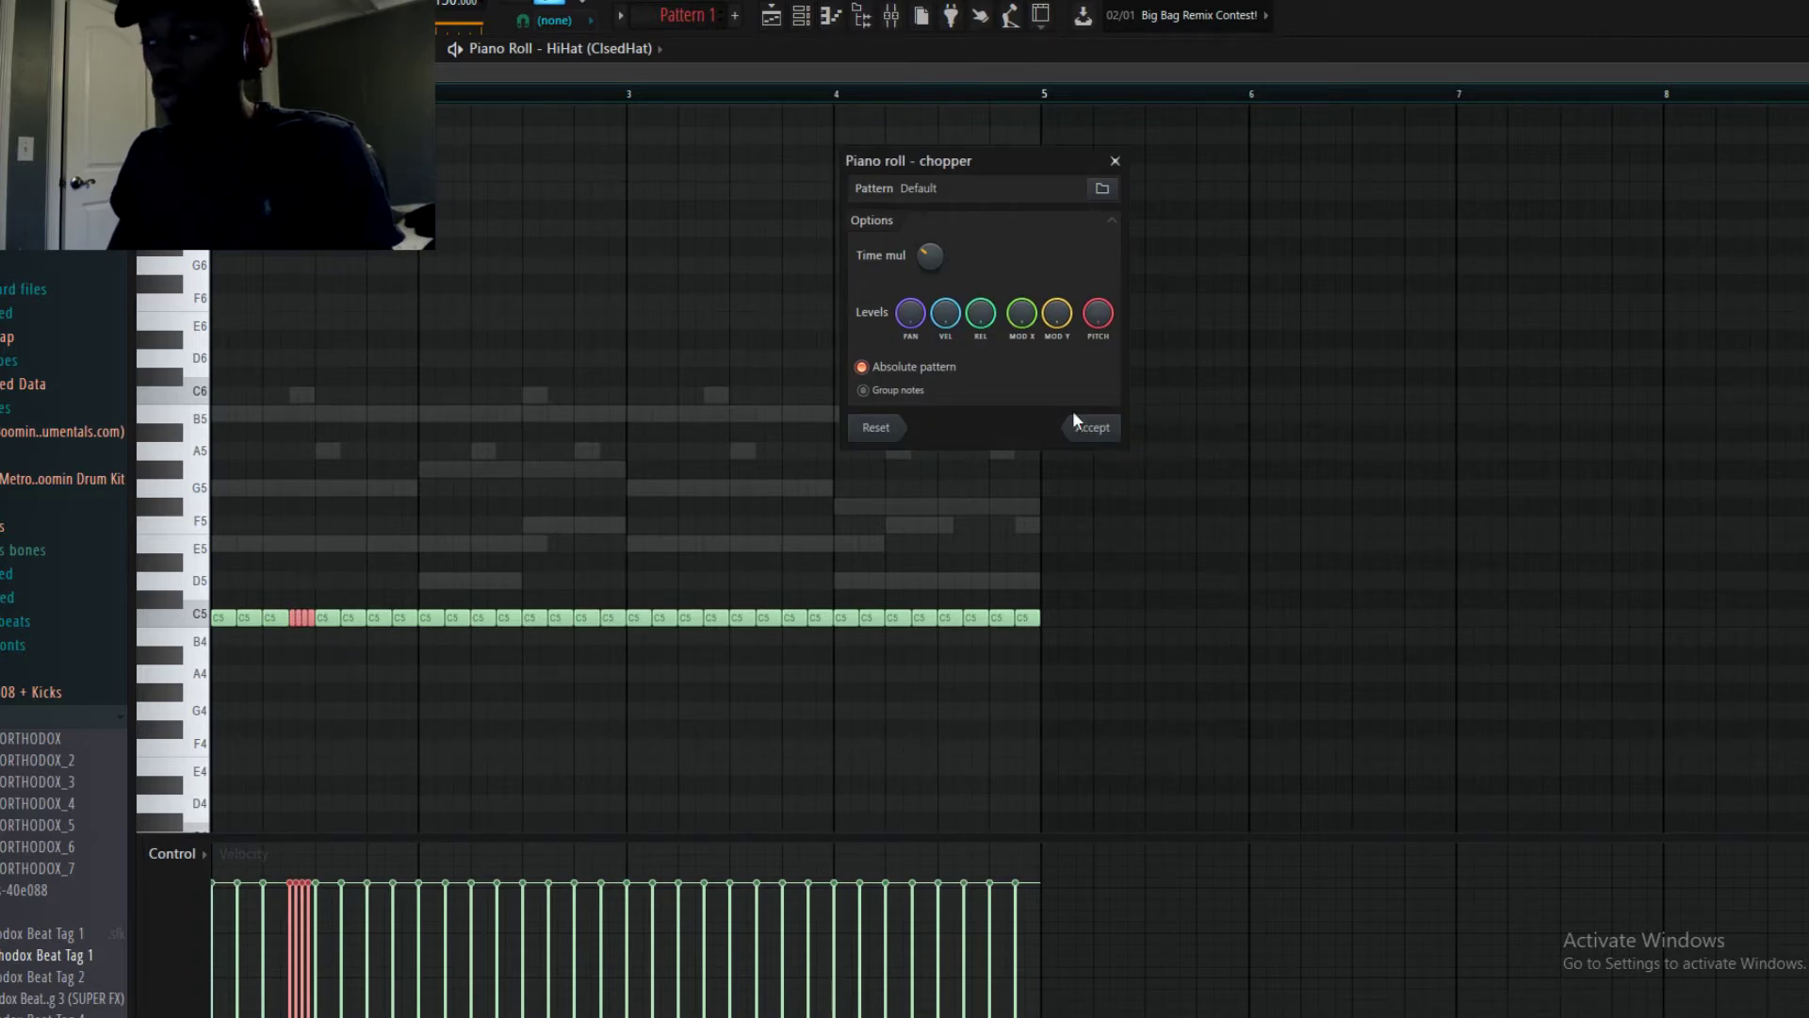
{"action": "left_click_drag", "start_coordinate": [871, 160], "coordinate": [489, 231]}
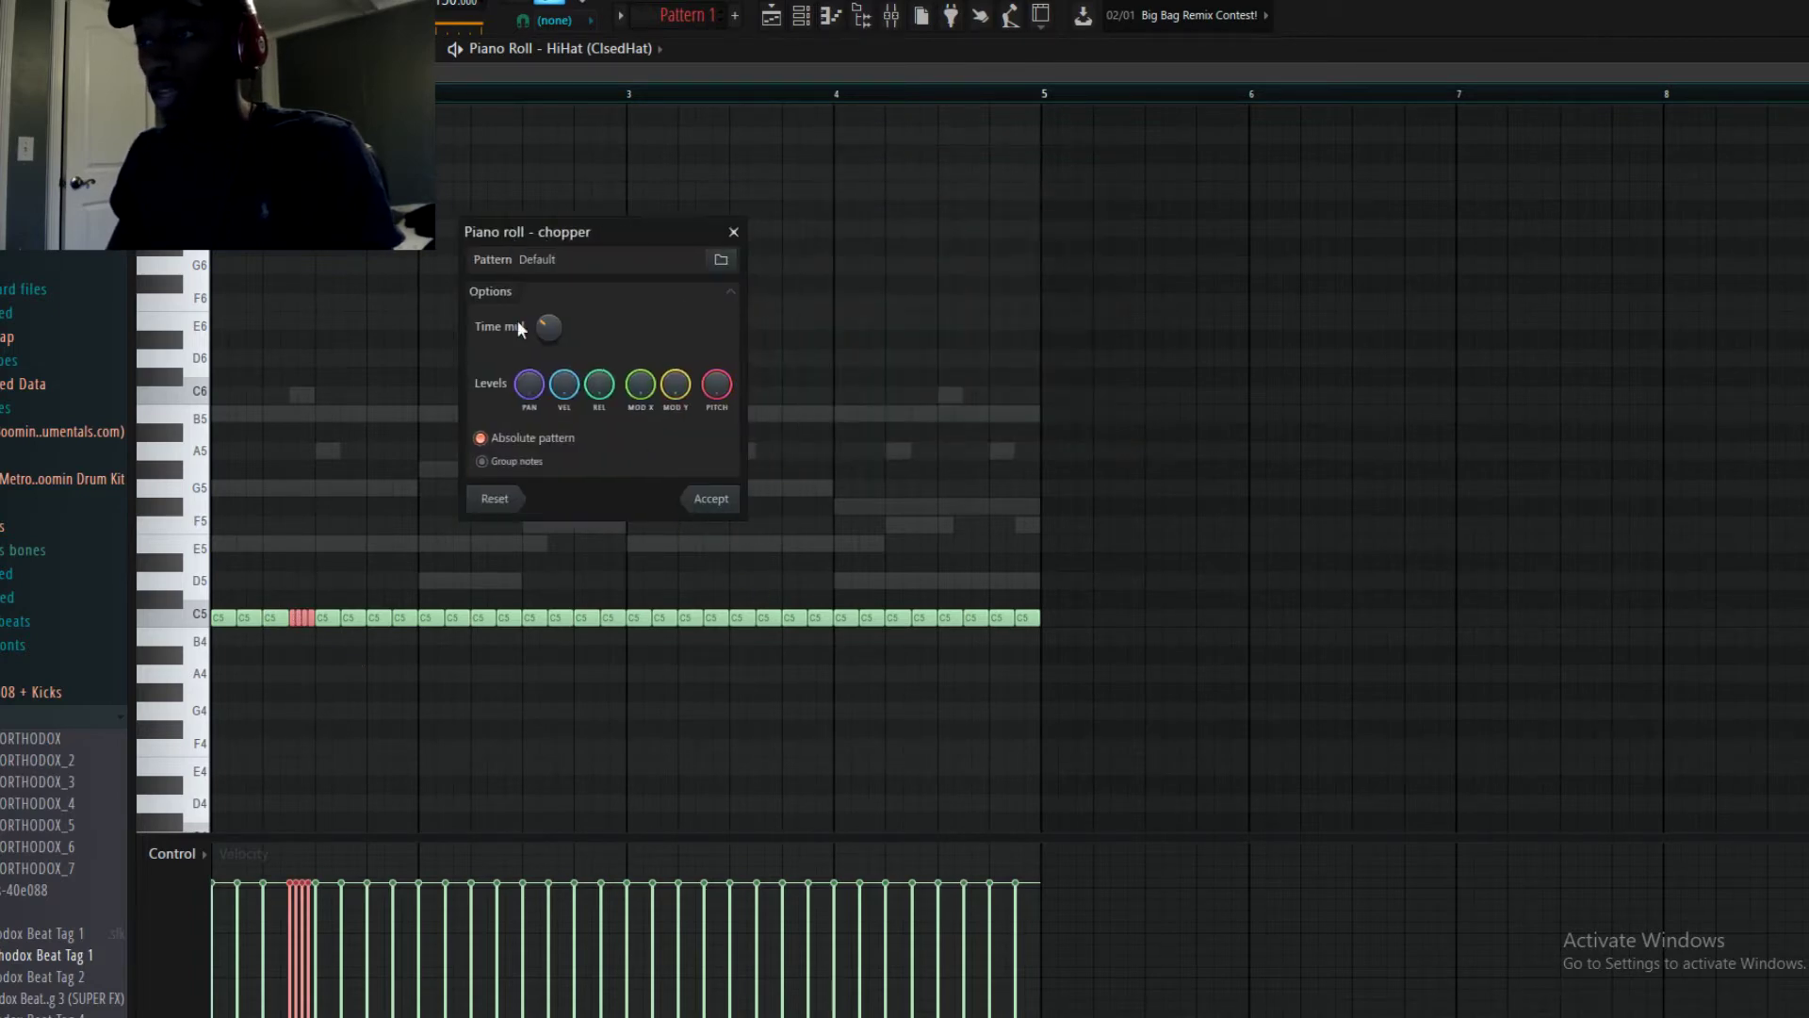
{"action": "mouse_move", "coordinate": [548, 327]}
{"action": "left_mouse_down"}
{"action": "mouse_move", "coordinate": [549, 283]}
{"action": "mouse_move", "coordinate": [549, 353]}
{"action": "mouse_move", "coordinate": [549, 311]}
{"action": "left_mouse_up"}
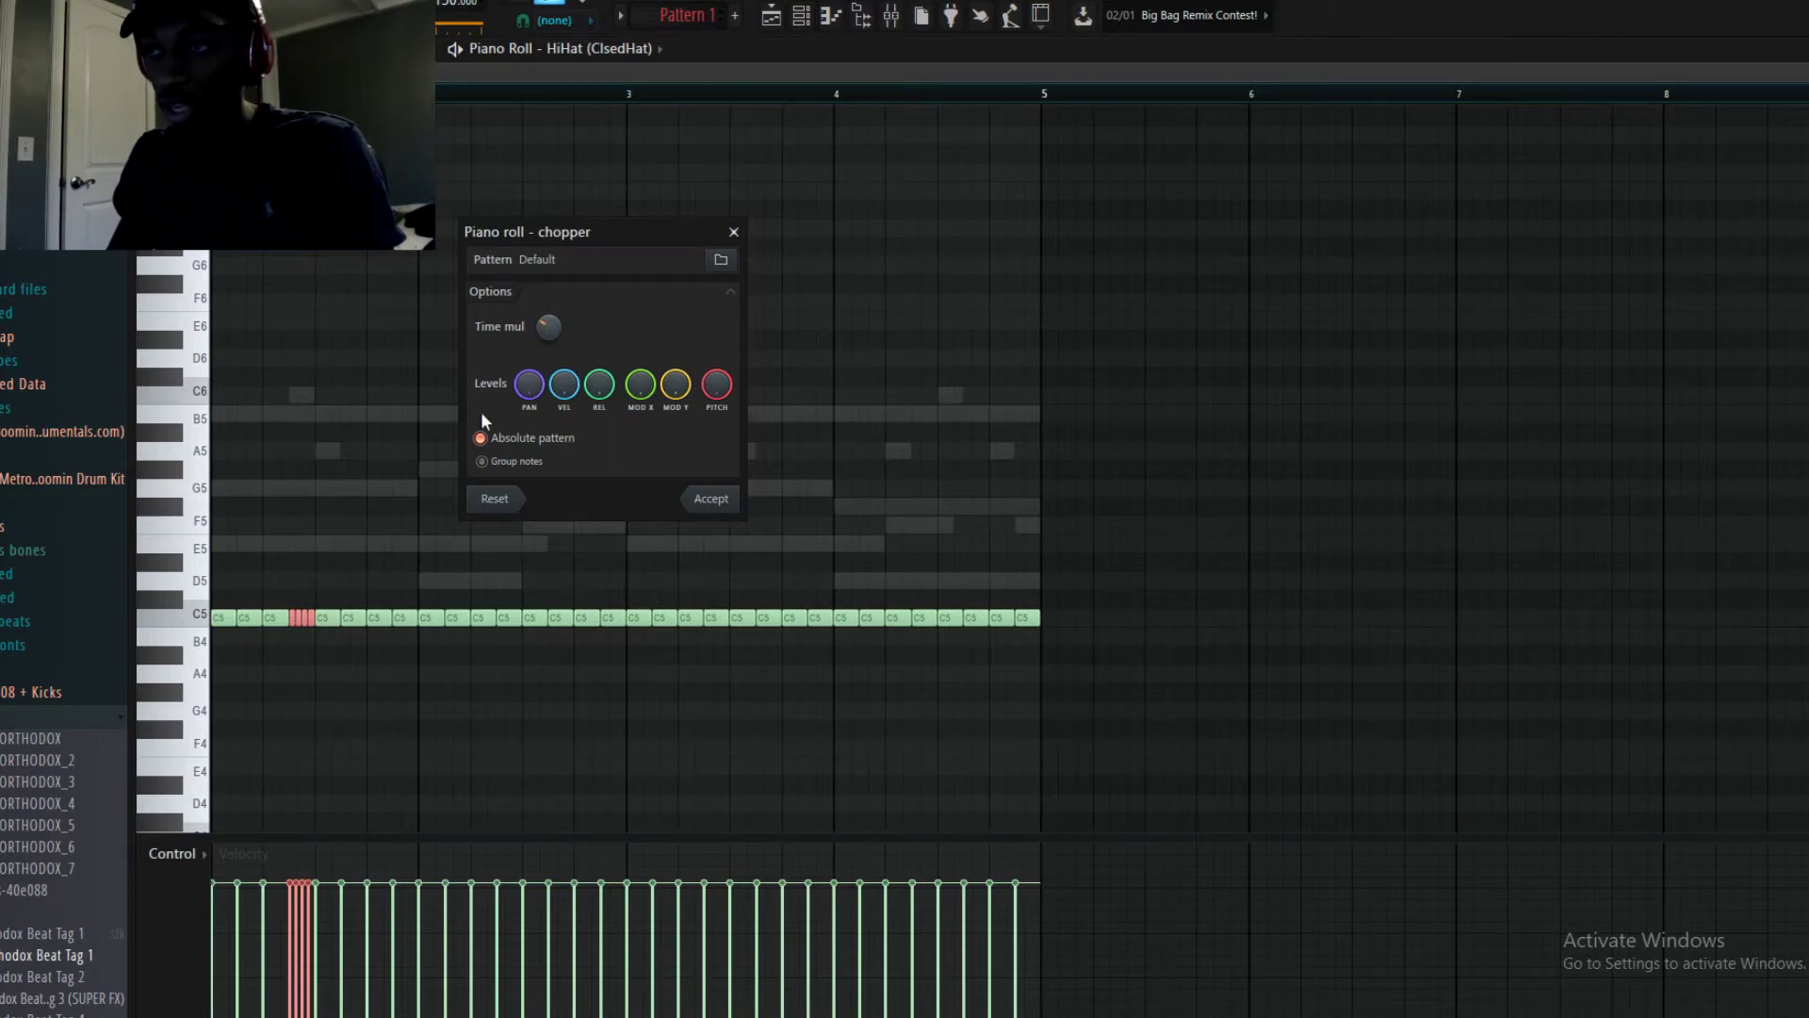
{"action": "left_click", "coordinate": [724, 499]}
{"action": "key", "text": "space"}
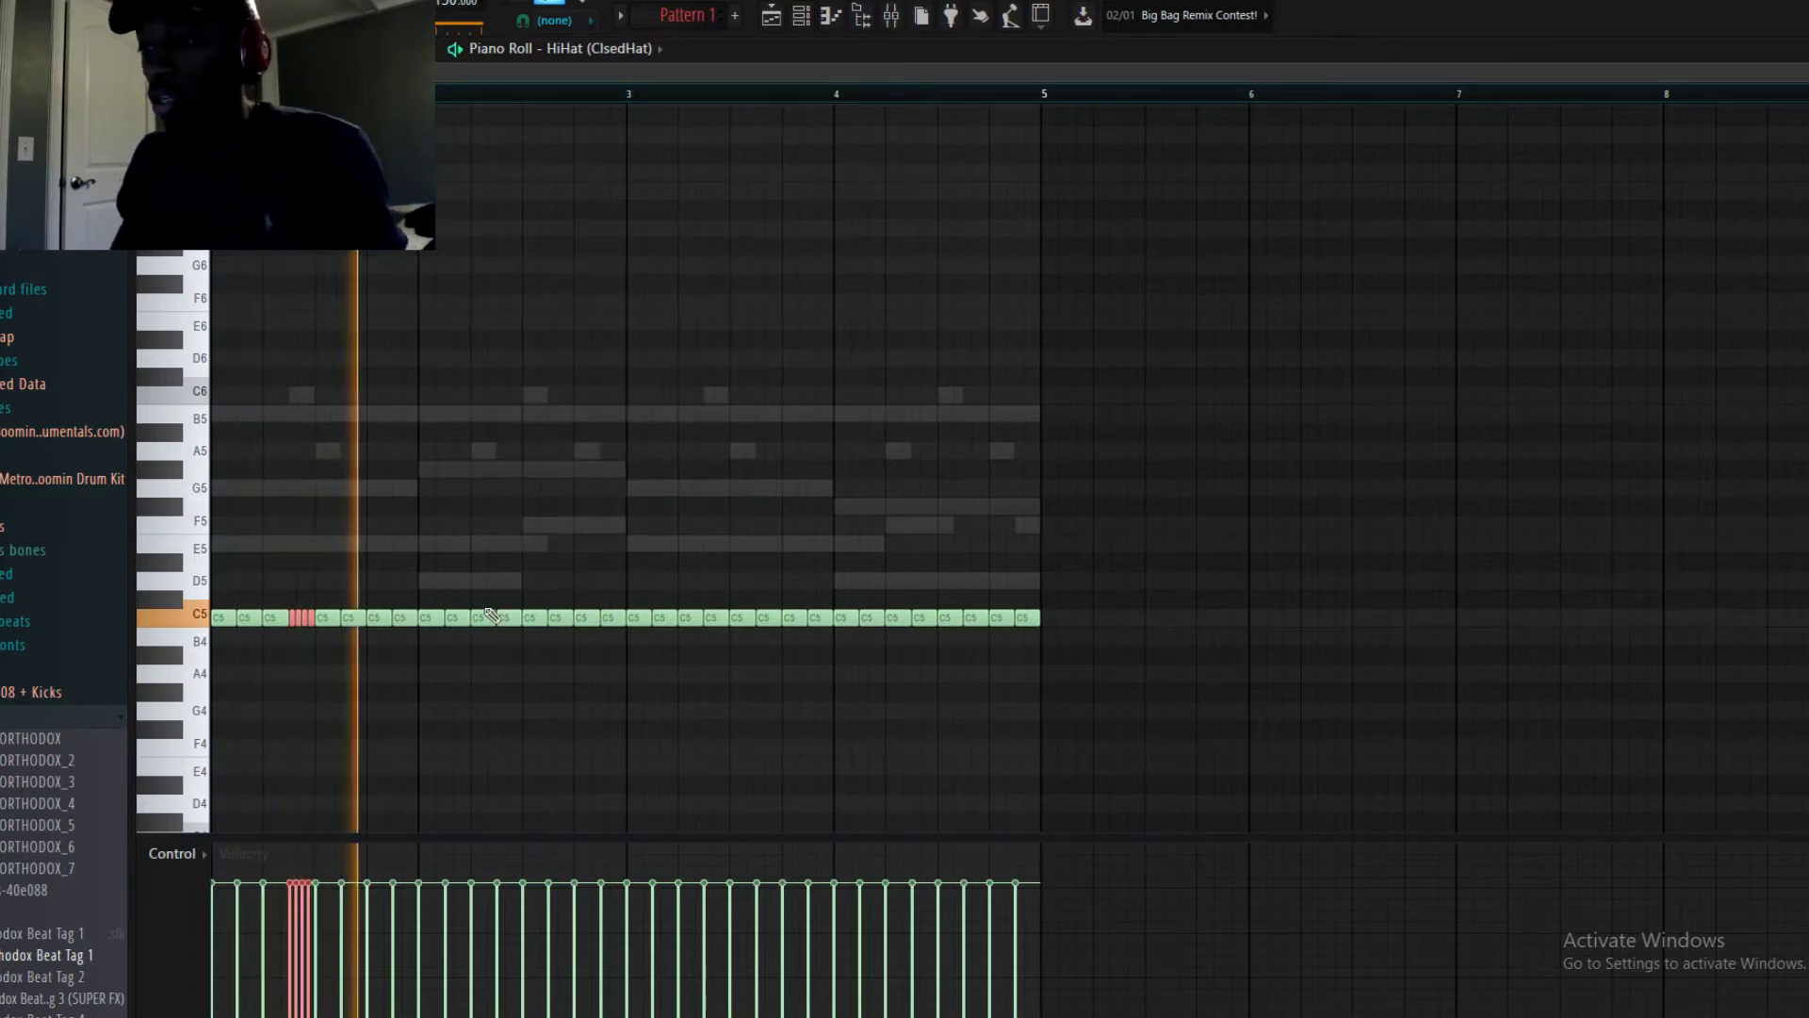
{"action": "left_click", "coordinate": [492, 615]}
{"action": "key", "text": "ctrl+u"}
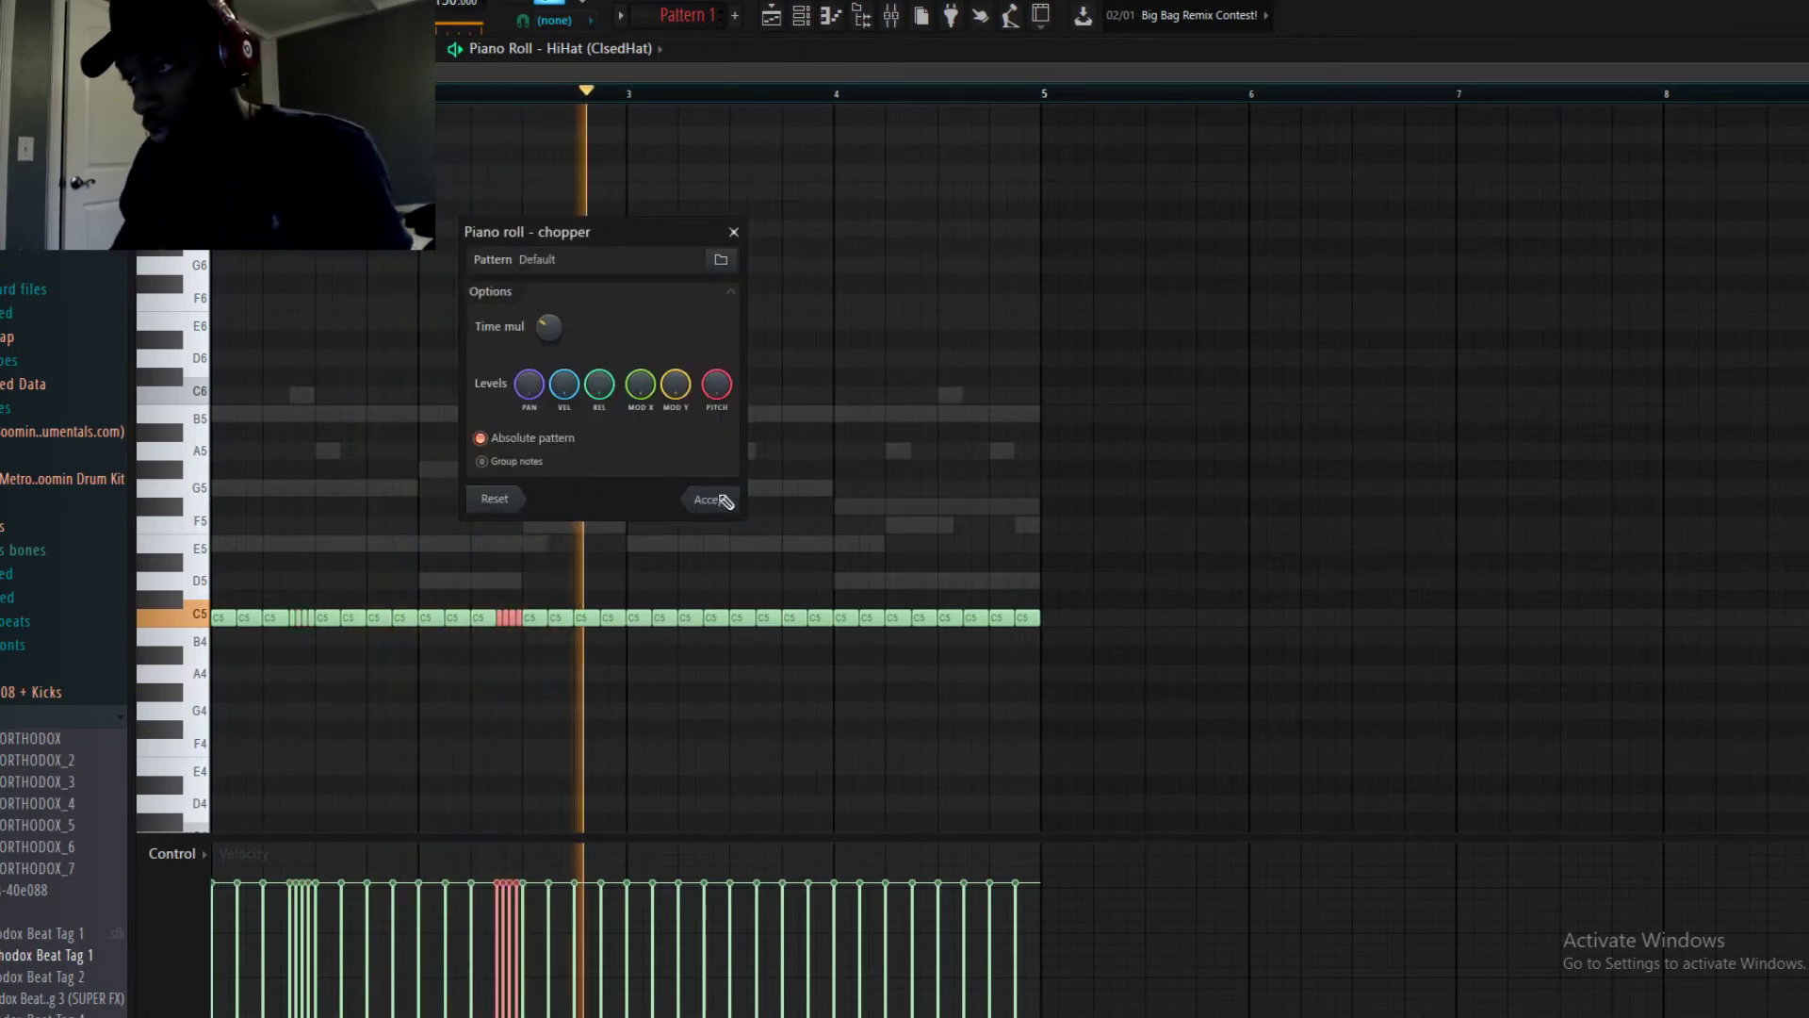
{"action": "left_click", "coordinate": [714, 499]}
{"action": "left_click_drag", "start_coordinate": [702, 608], "coordinate": [749, 626]}
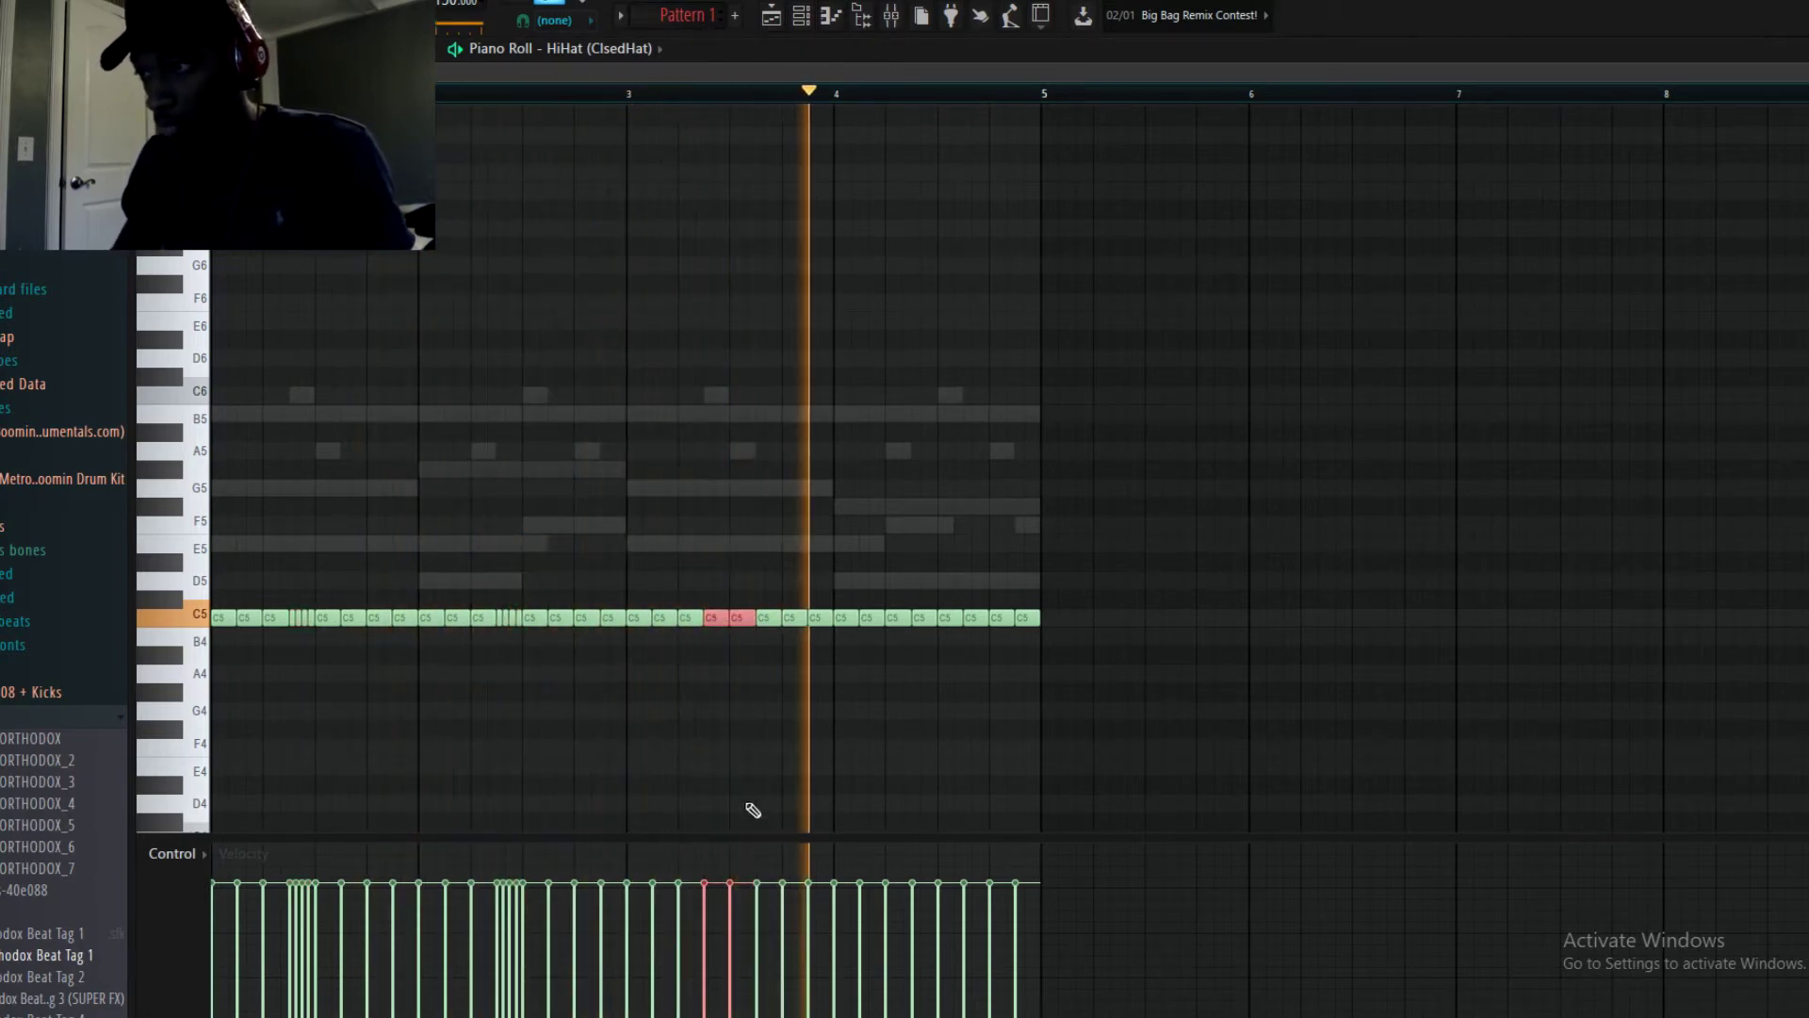
{"action": "left_click", "coordinate": [711, 617]}
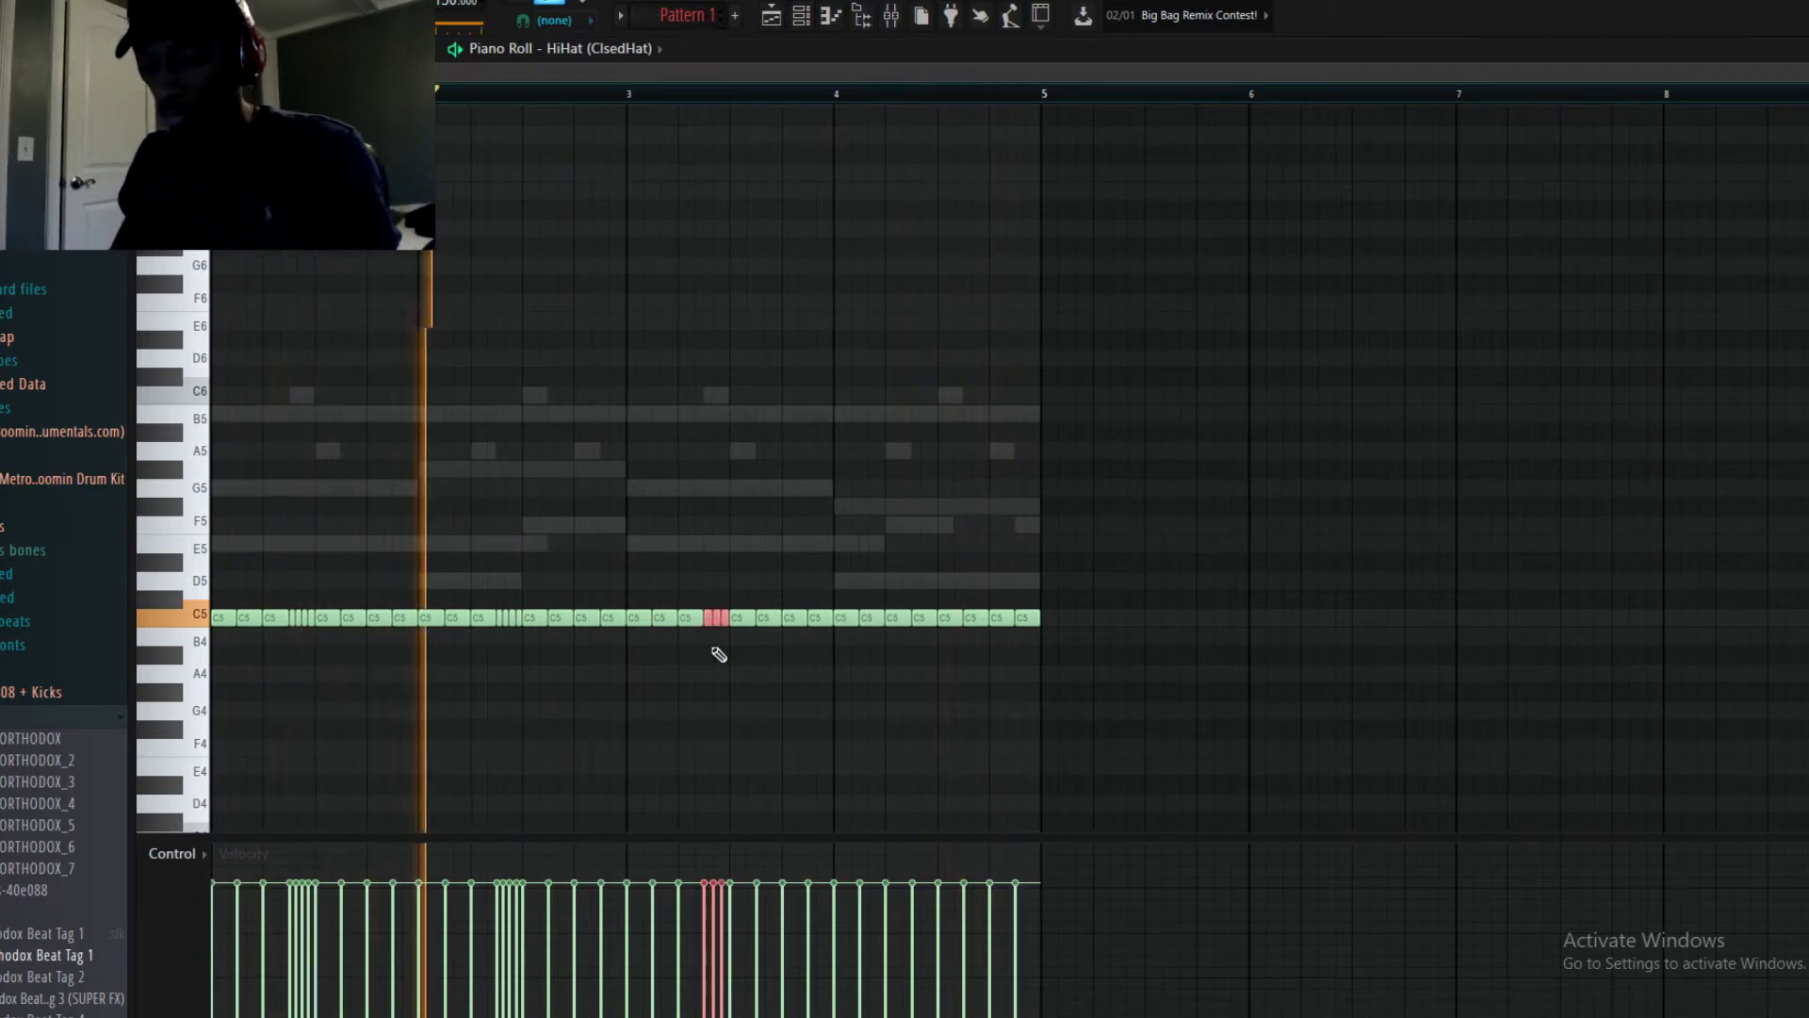
{"action": "key", "text": "ctrl+z"}
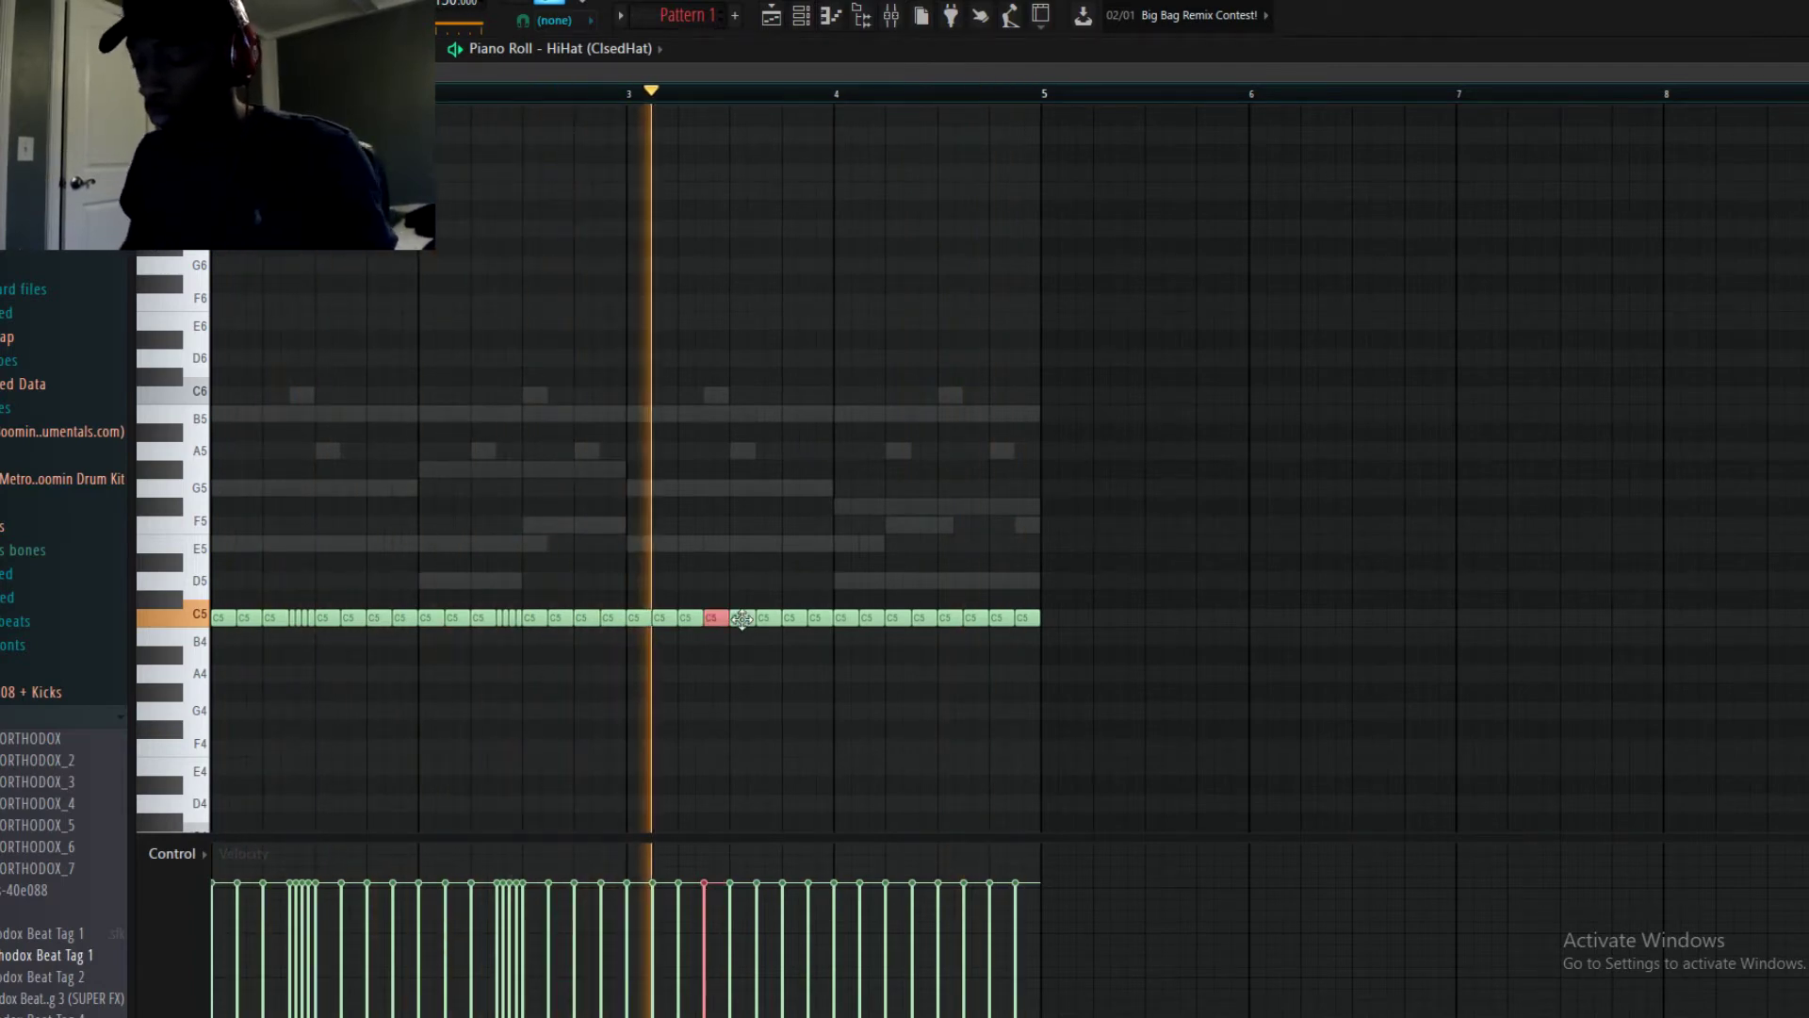
{"action": "key", "text": "space"}
{"action": "key", "text": "alt+u"}
{"action": "key", "text": "Return"}
{"action": "left_click", "coordinate": [921, 617]}
{"action": "key", "text": "alt+u"}
{"action": "key", "text": "Return"}
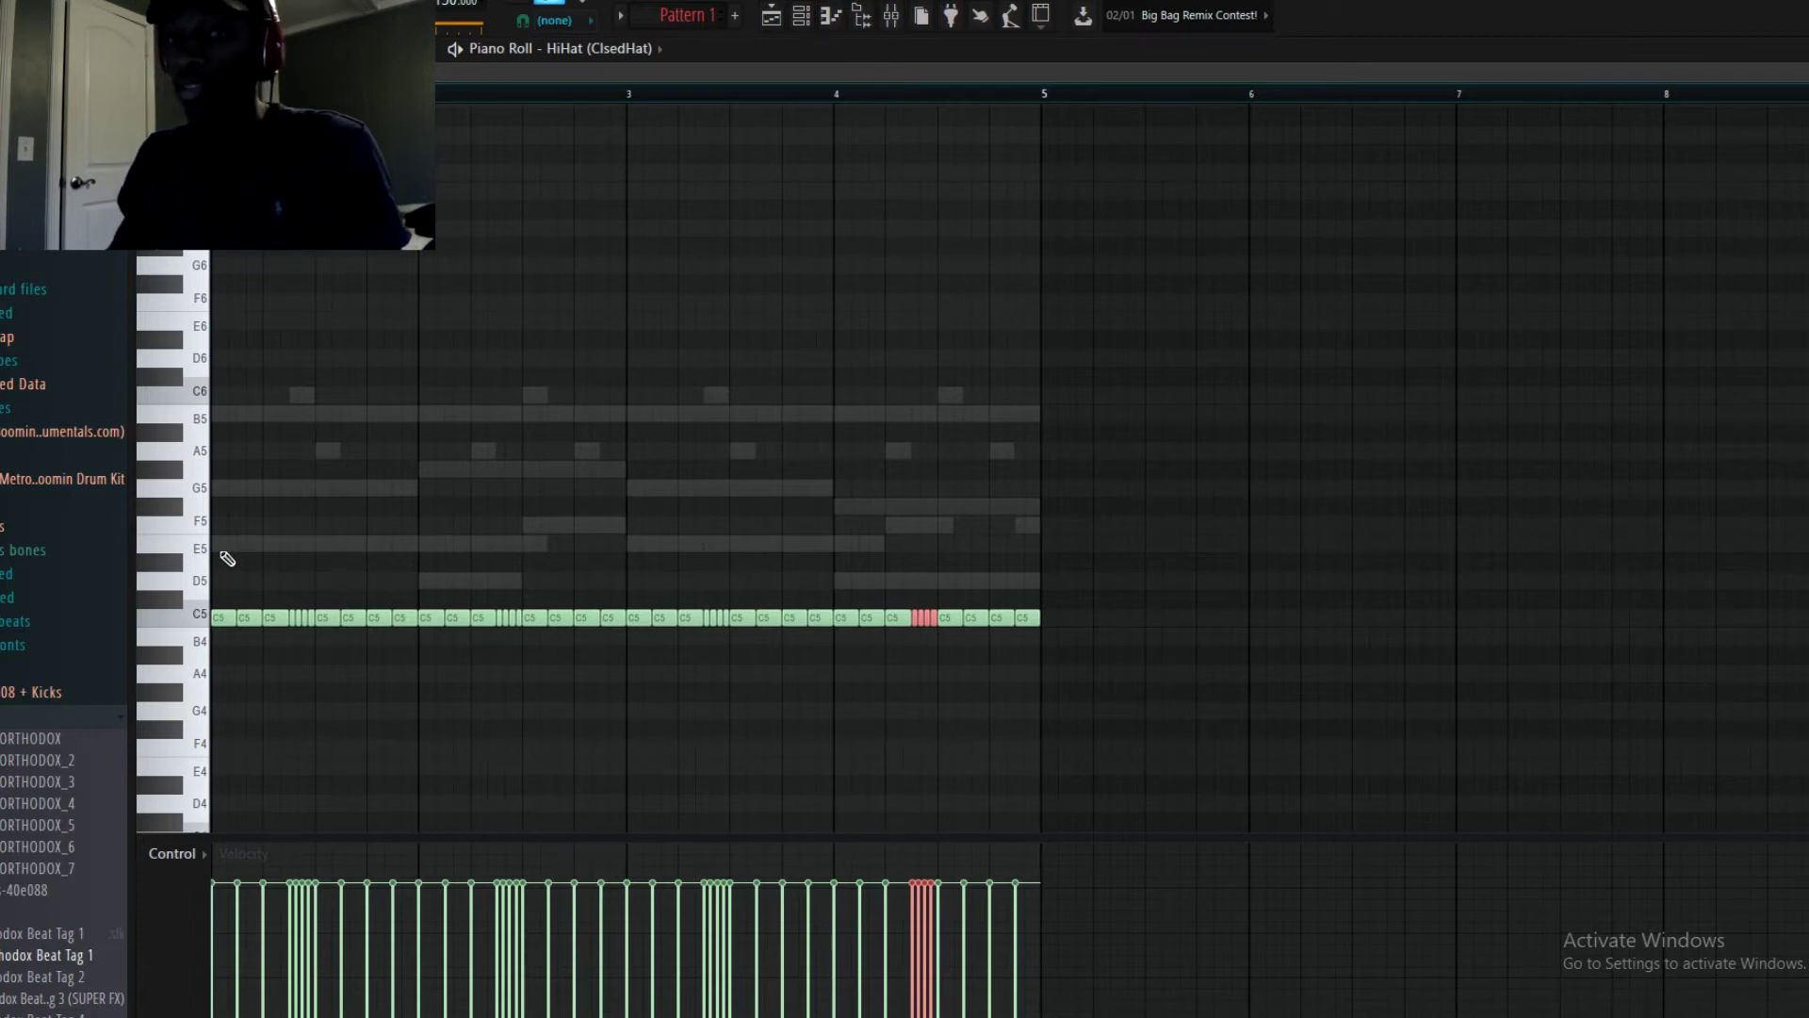
{"action": "key", "text": "space"}
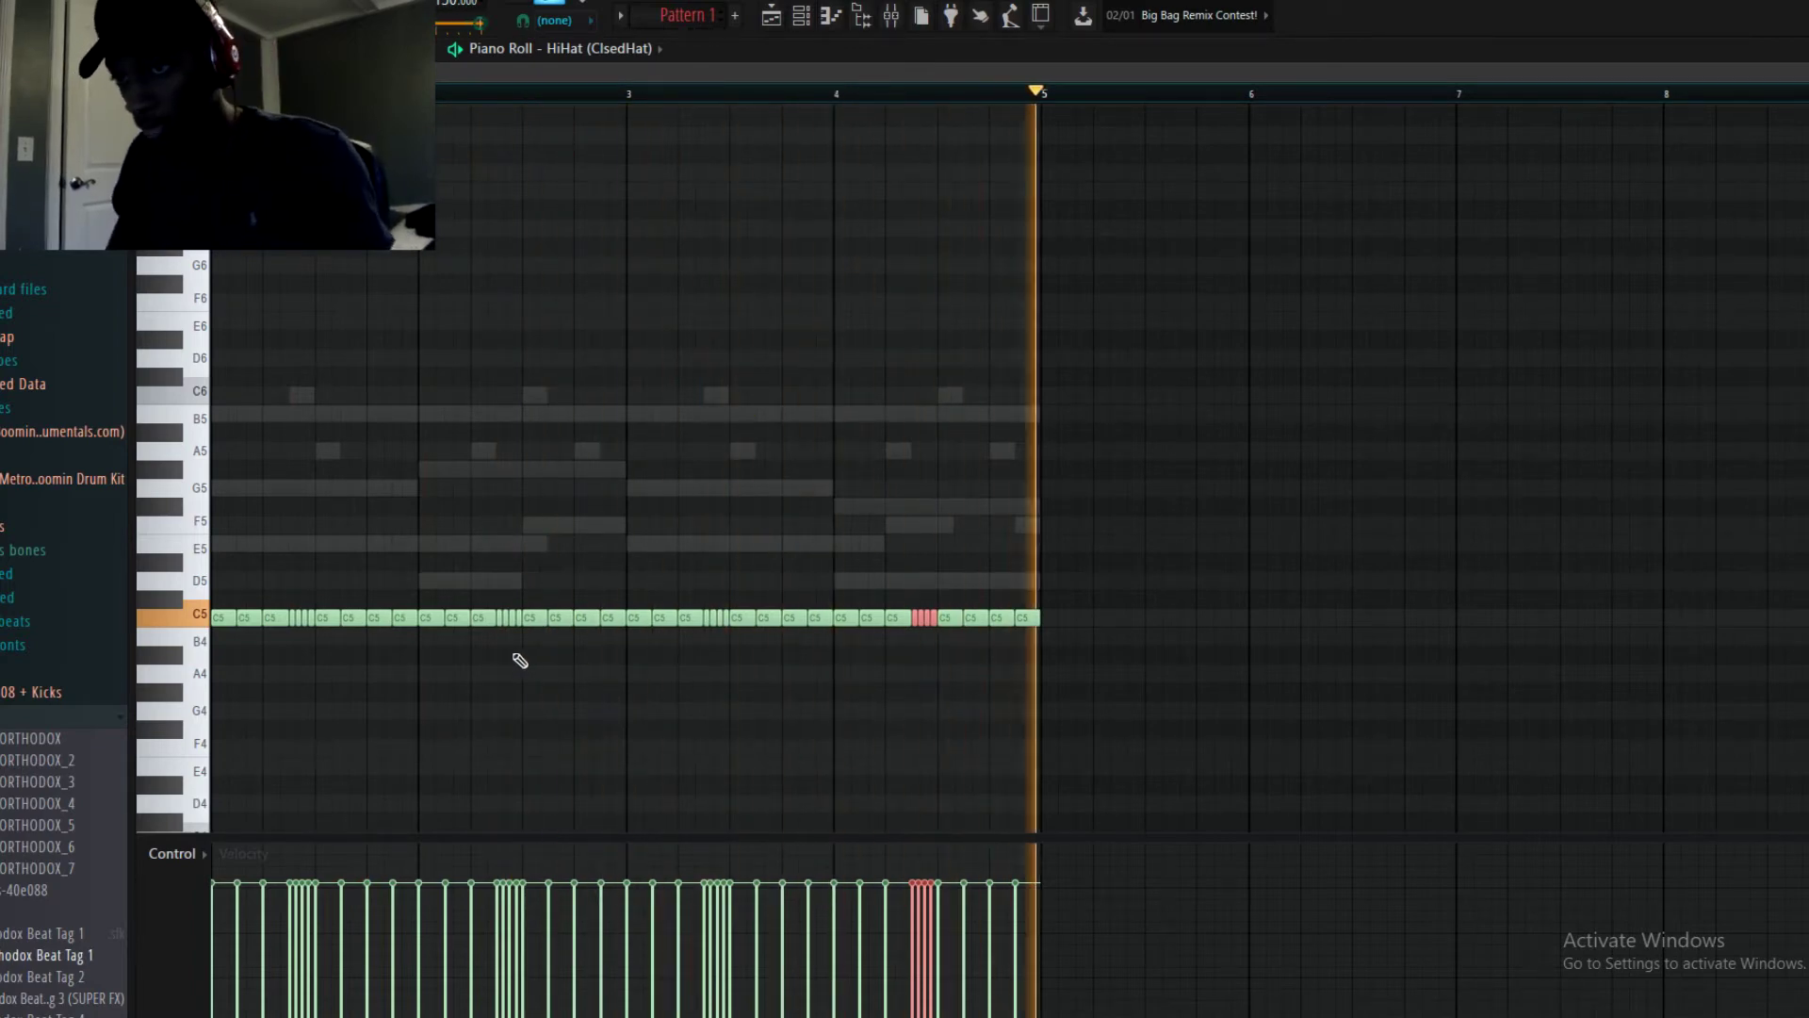
{"action": "key", "text": "space"}
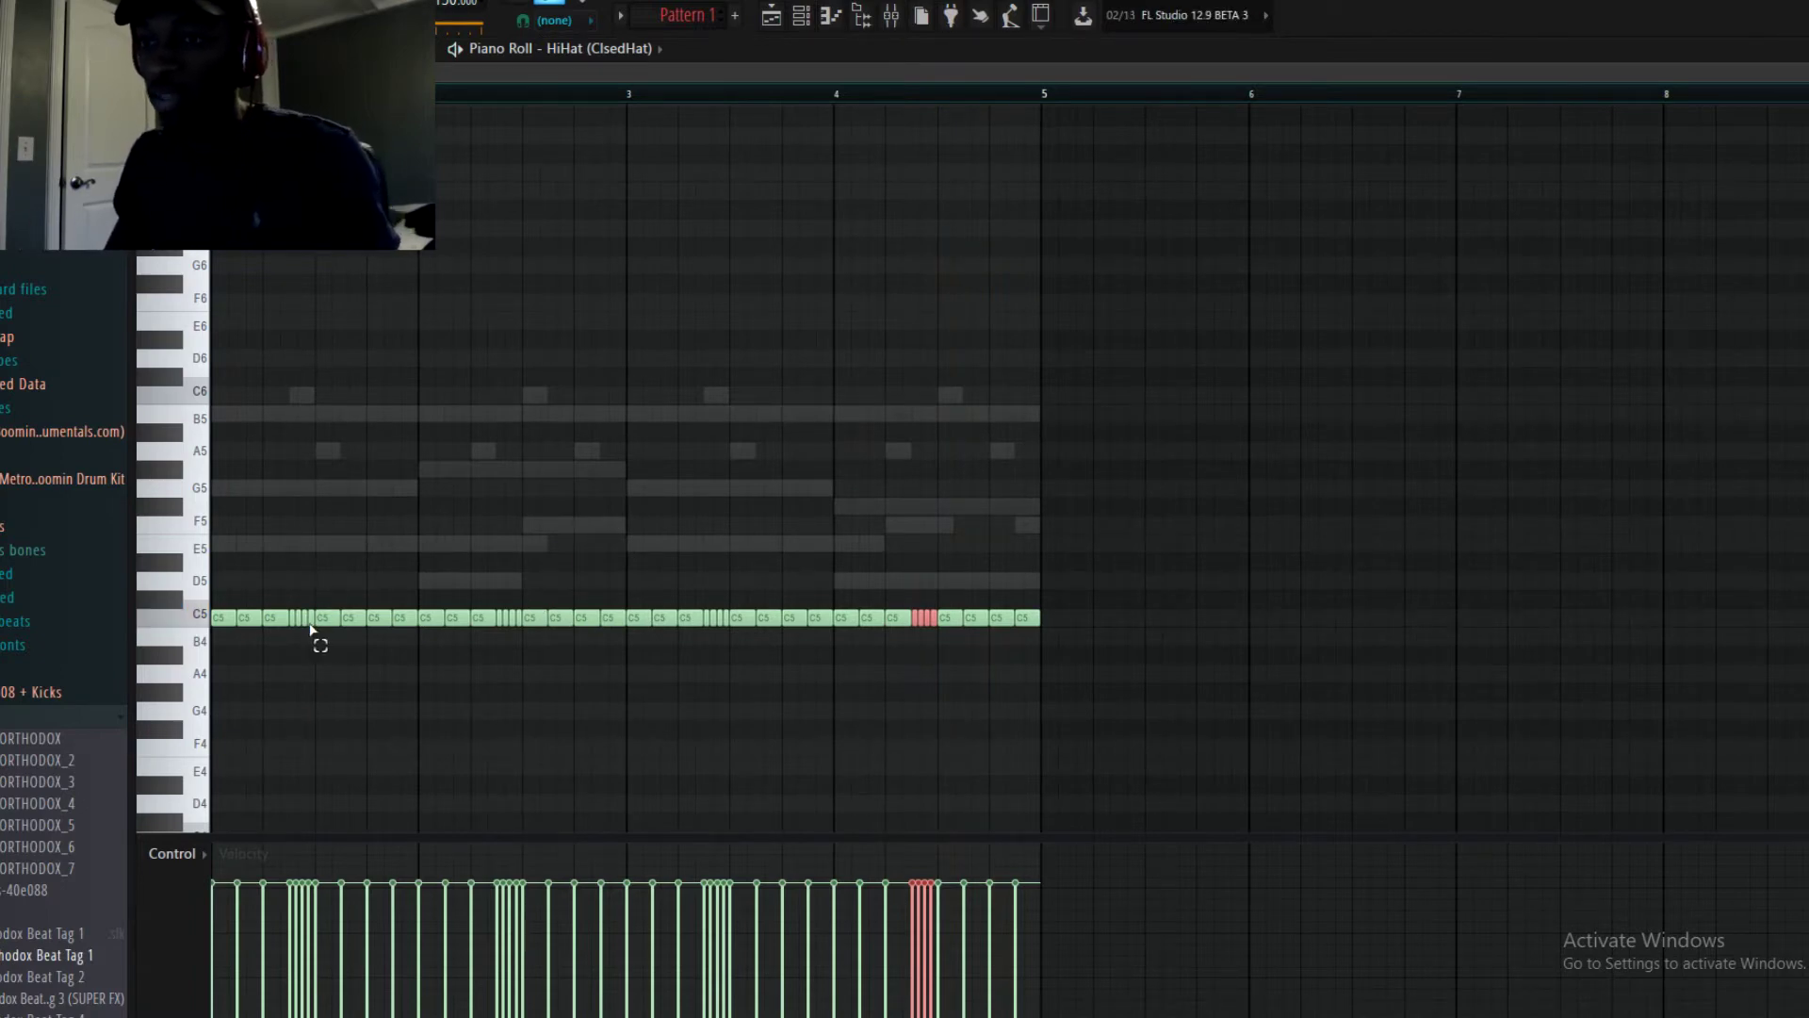
Move the first-bar C5 roll down to D#4 and play it back
{"action": "left_click_drag", "start_coordinate": [303, 626], "coordinate": [295, 623]}
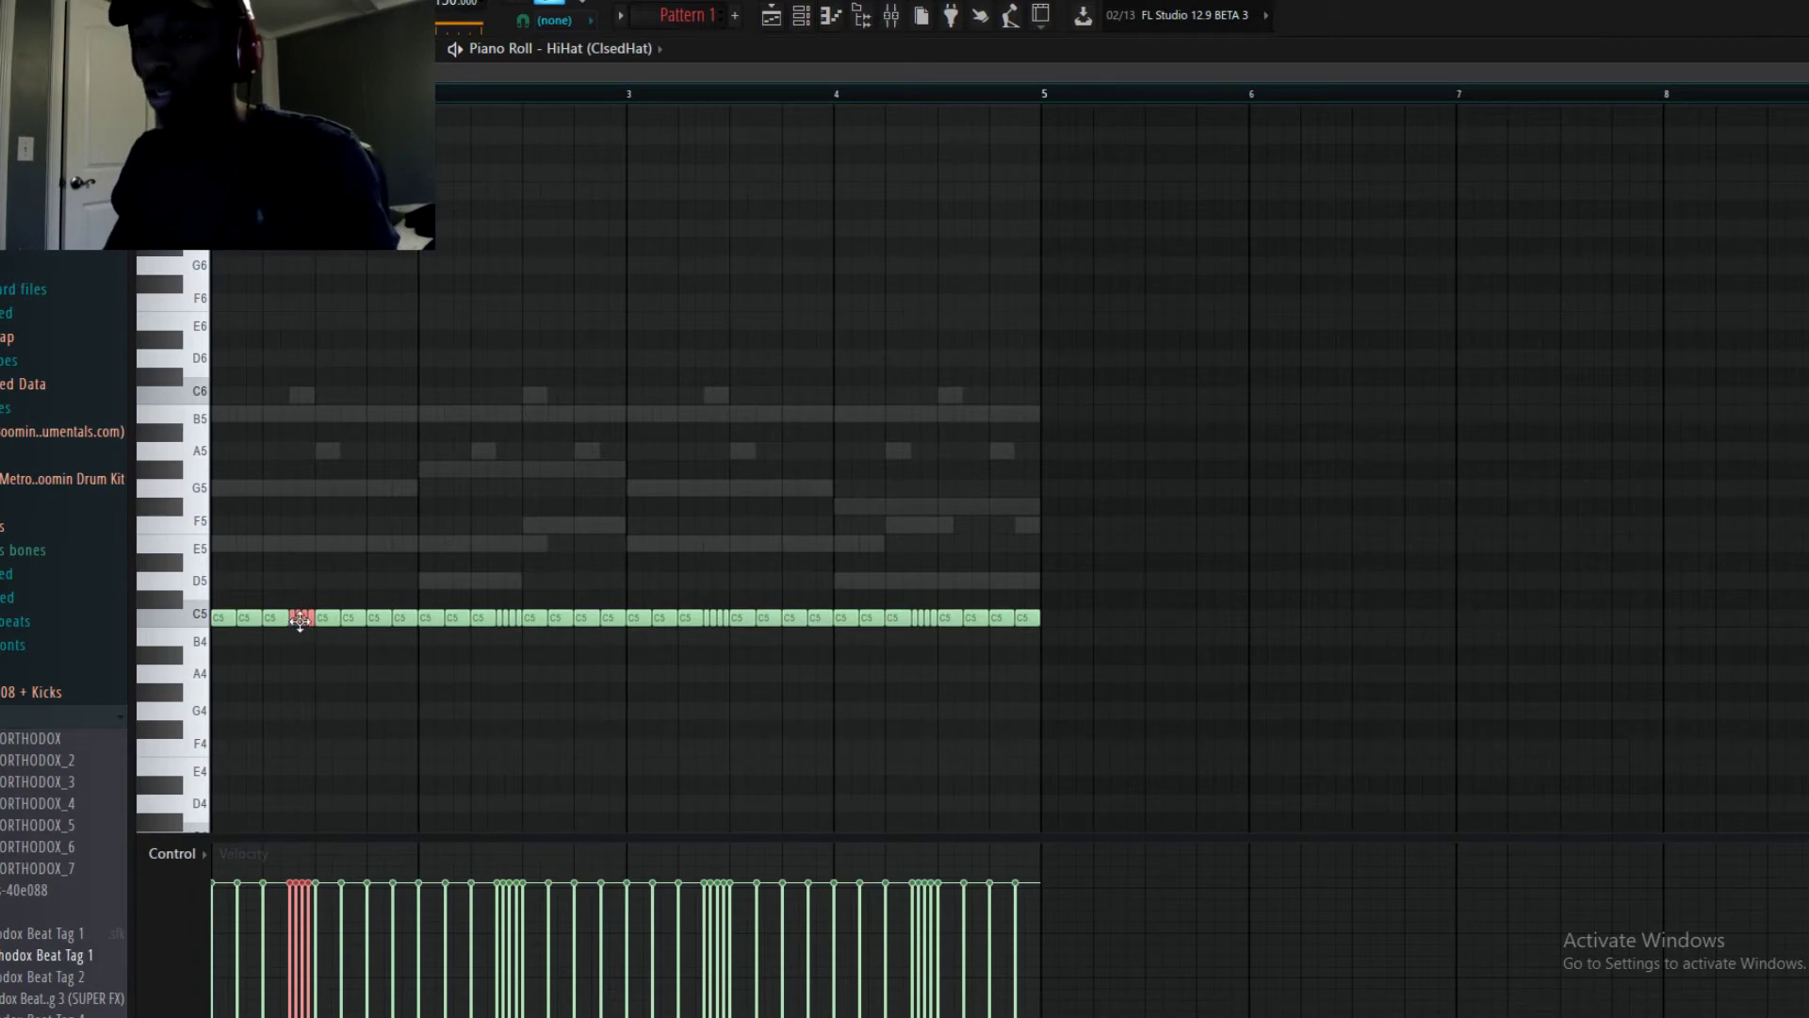
{"action": "left_click_drag", "start_coordinate": [300, 620], "coordinate": [375, 778]}
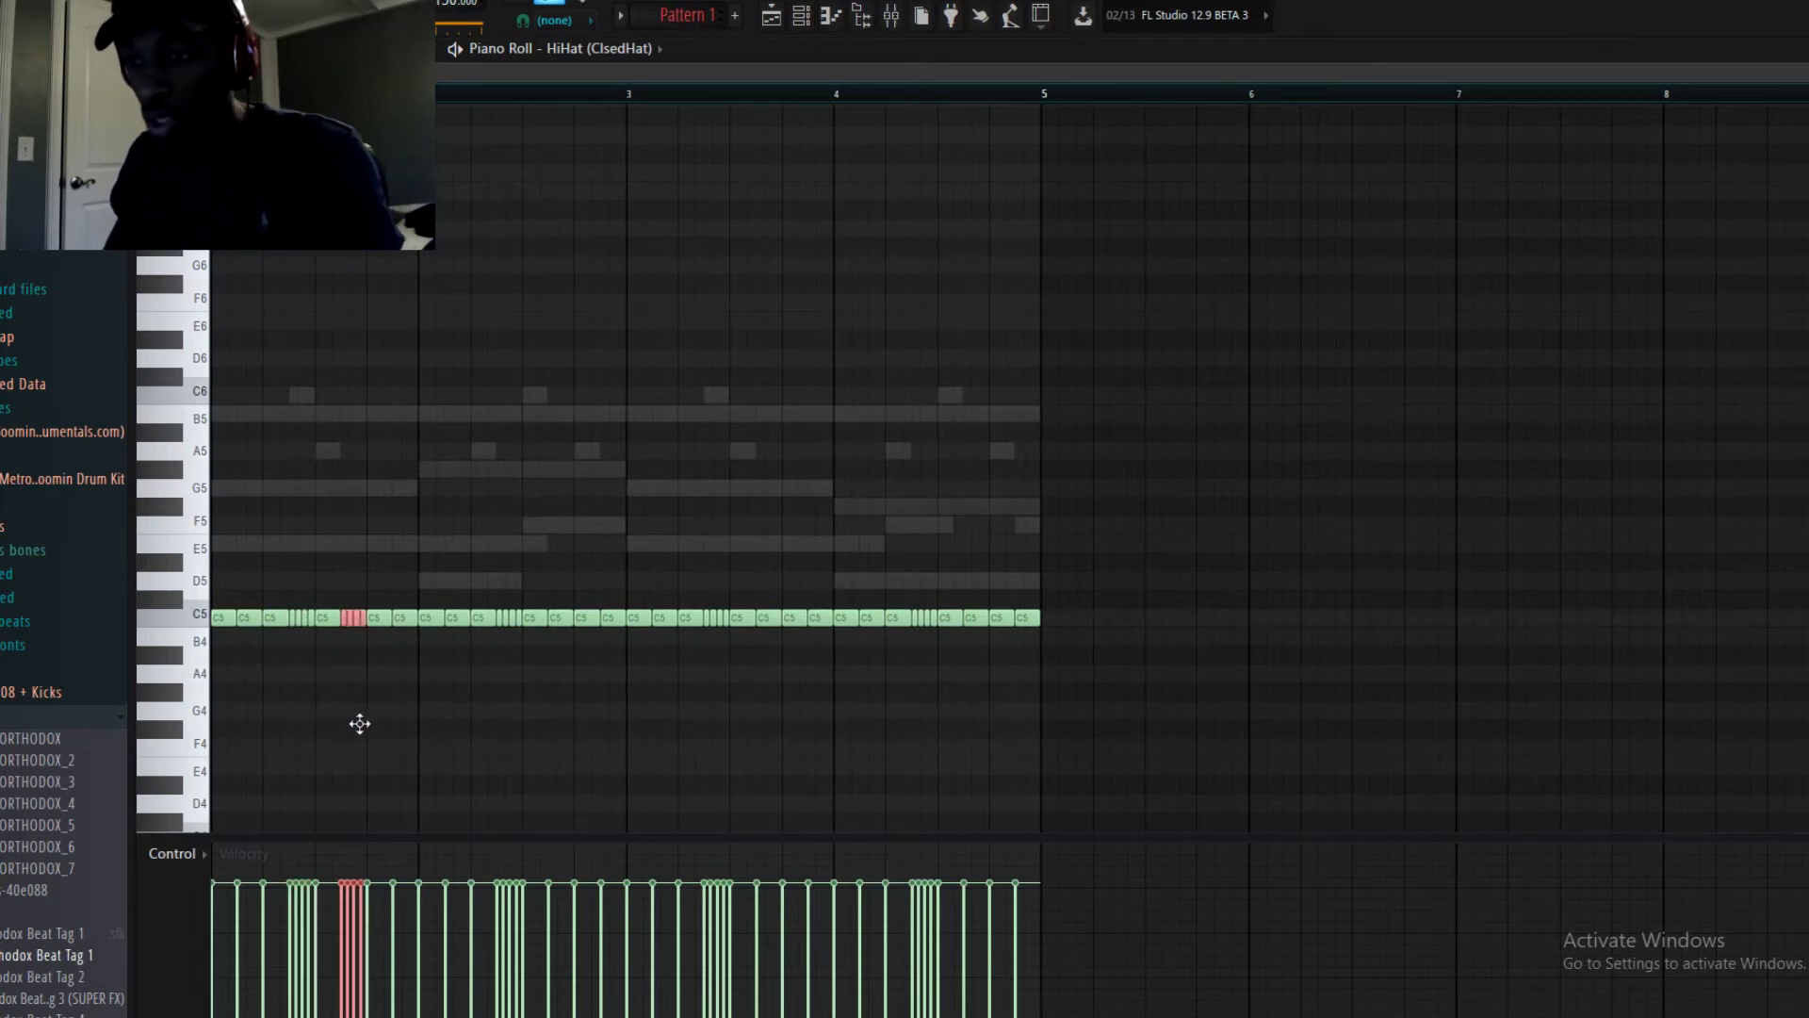
{"action": "key", "text": "space"}
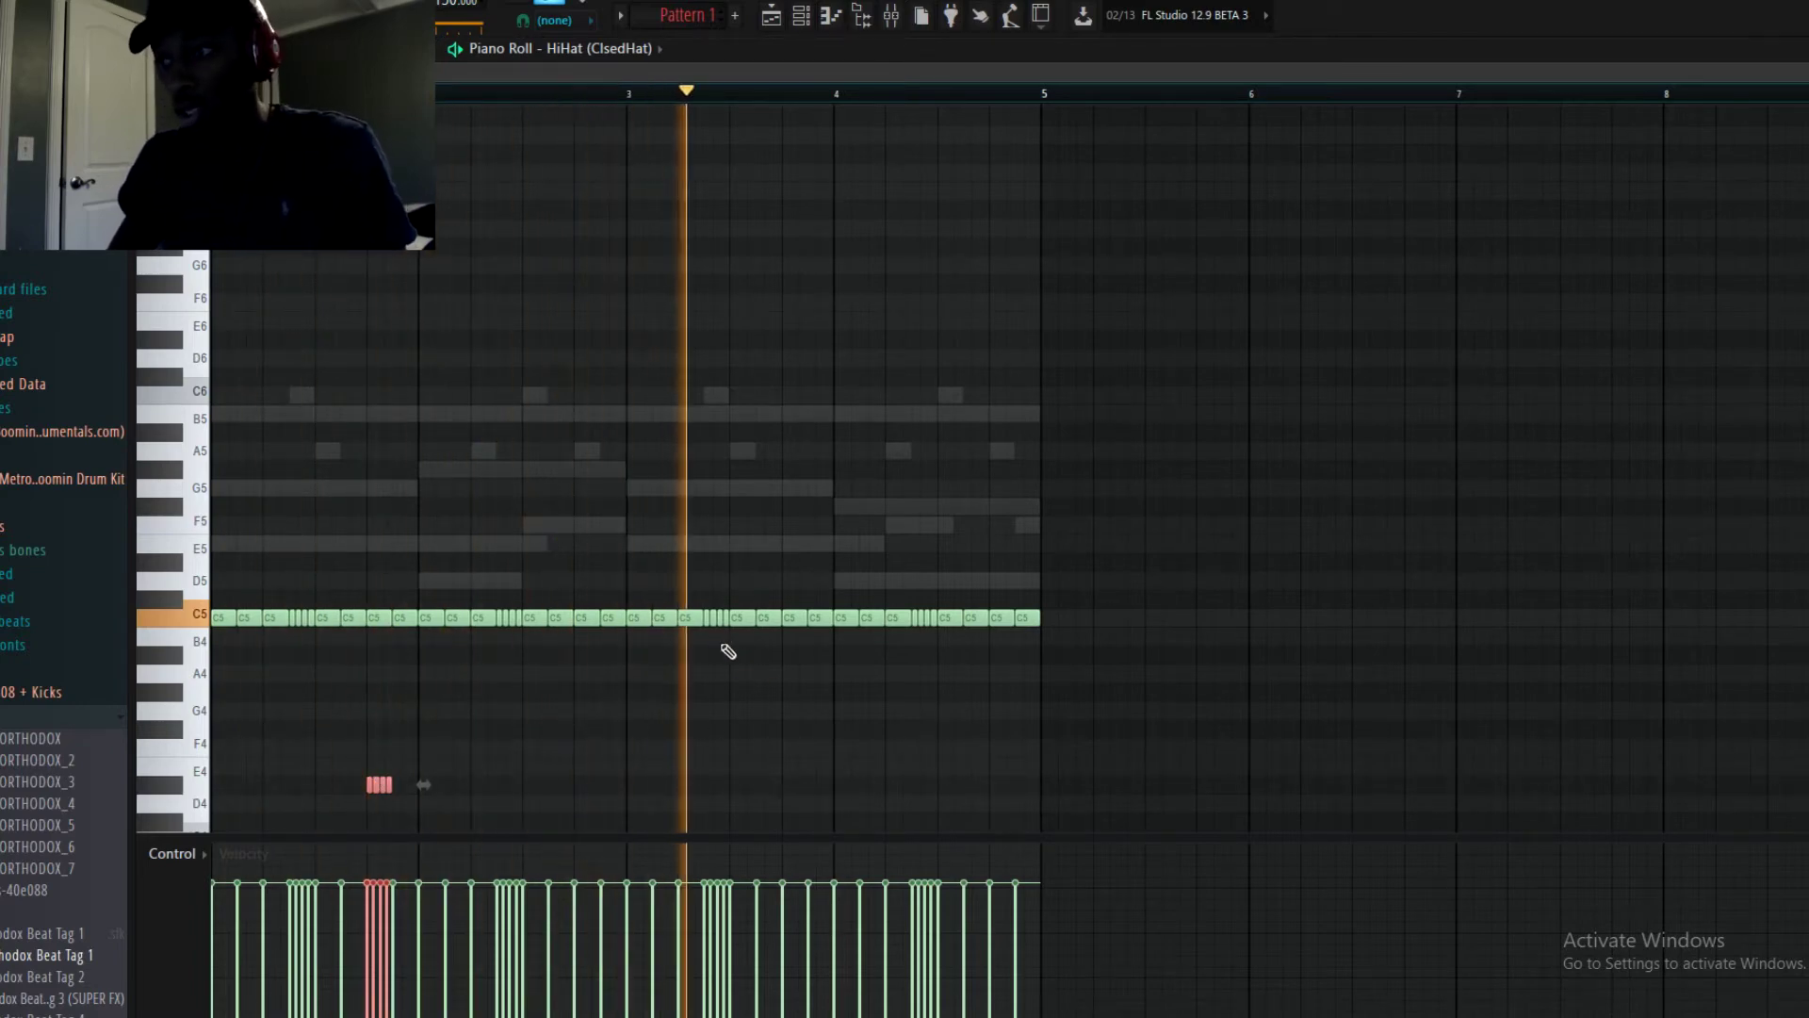
{"action": "key", "text": "space"}
Copy the third-bar C5 roll down to D4 and to F#4 in bar 4
{"action": "left_click", "coordinate": [713, 619]}
{"action": "left_click_drag", "start_coordinate": [706, 619], "coordinate": [791, 802]}
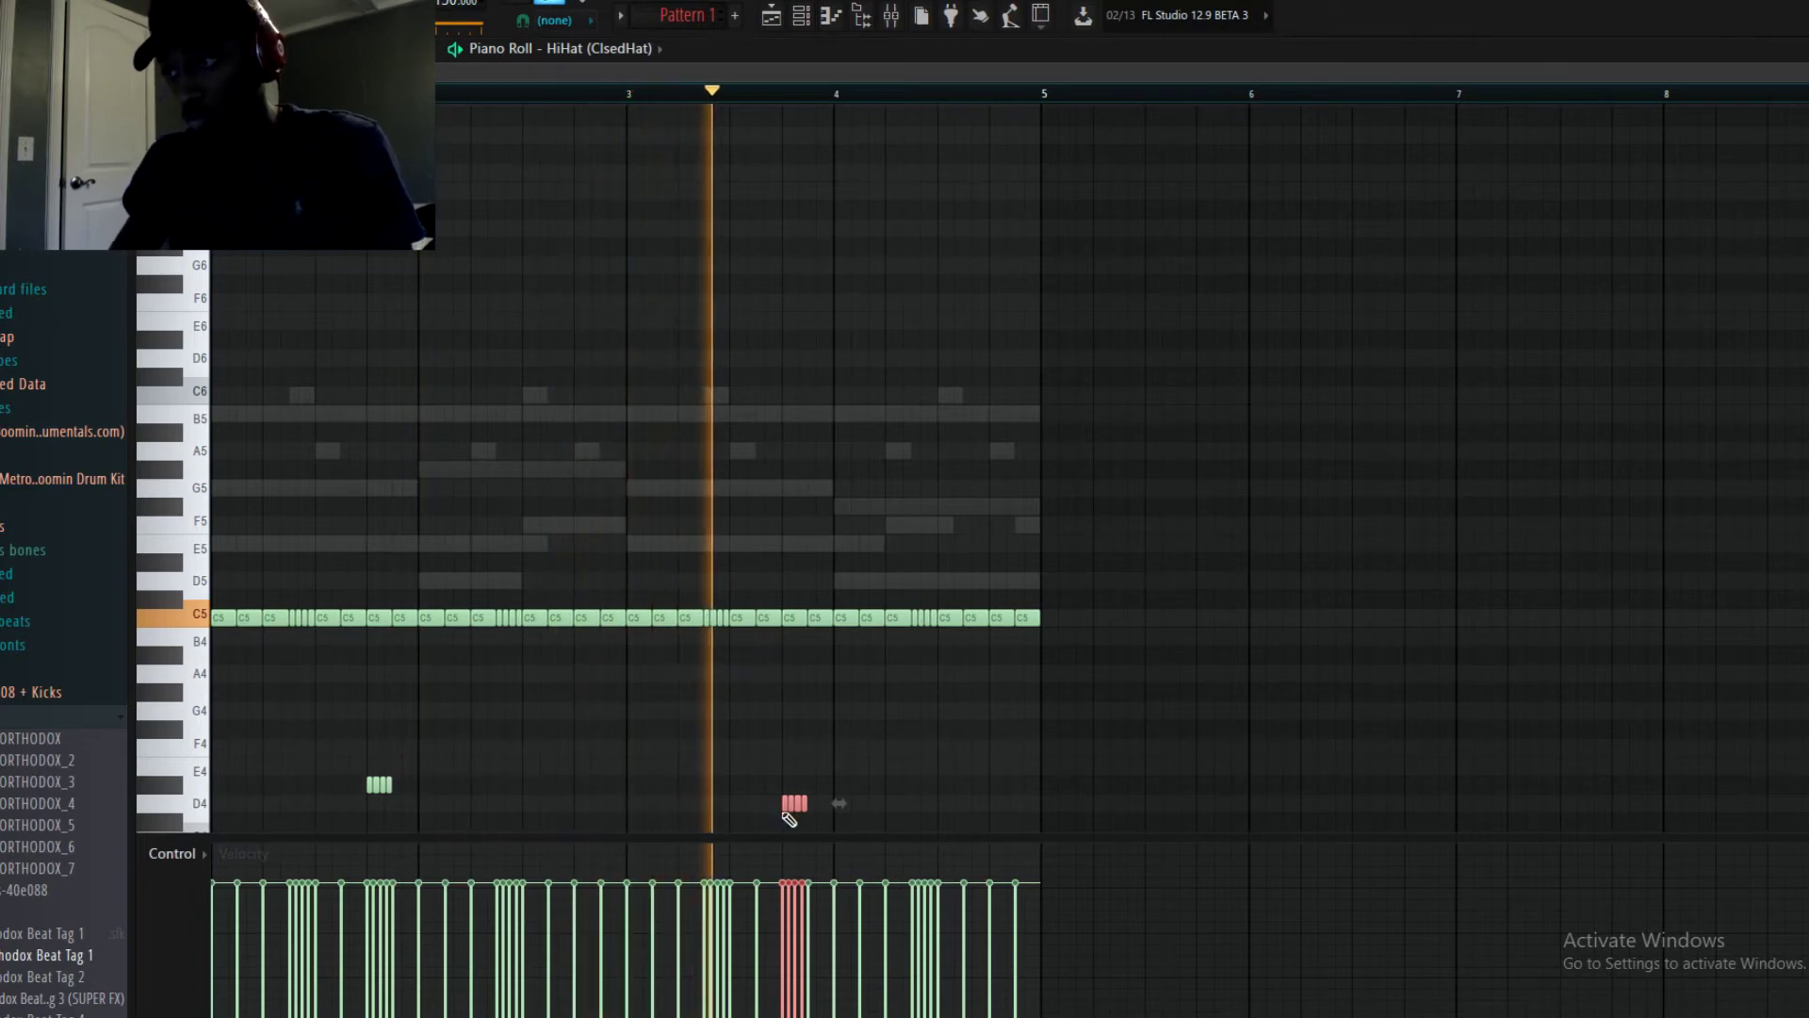
{"action": "left_click_drag", "start_coordinate": [792, 803], "coordinate": [949, 718]}
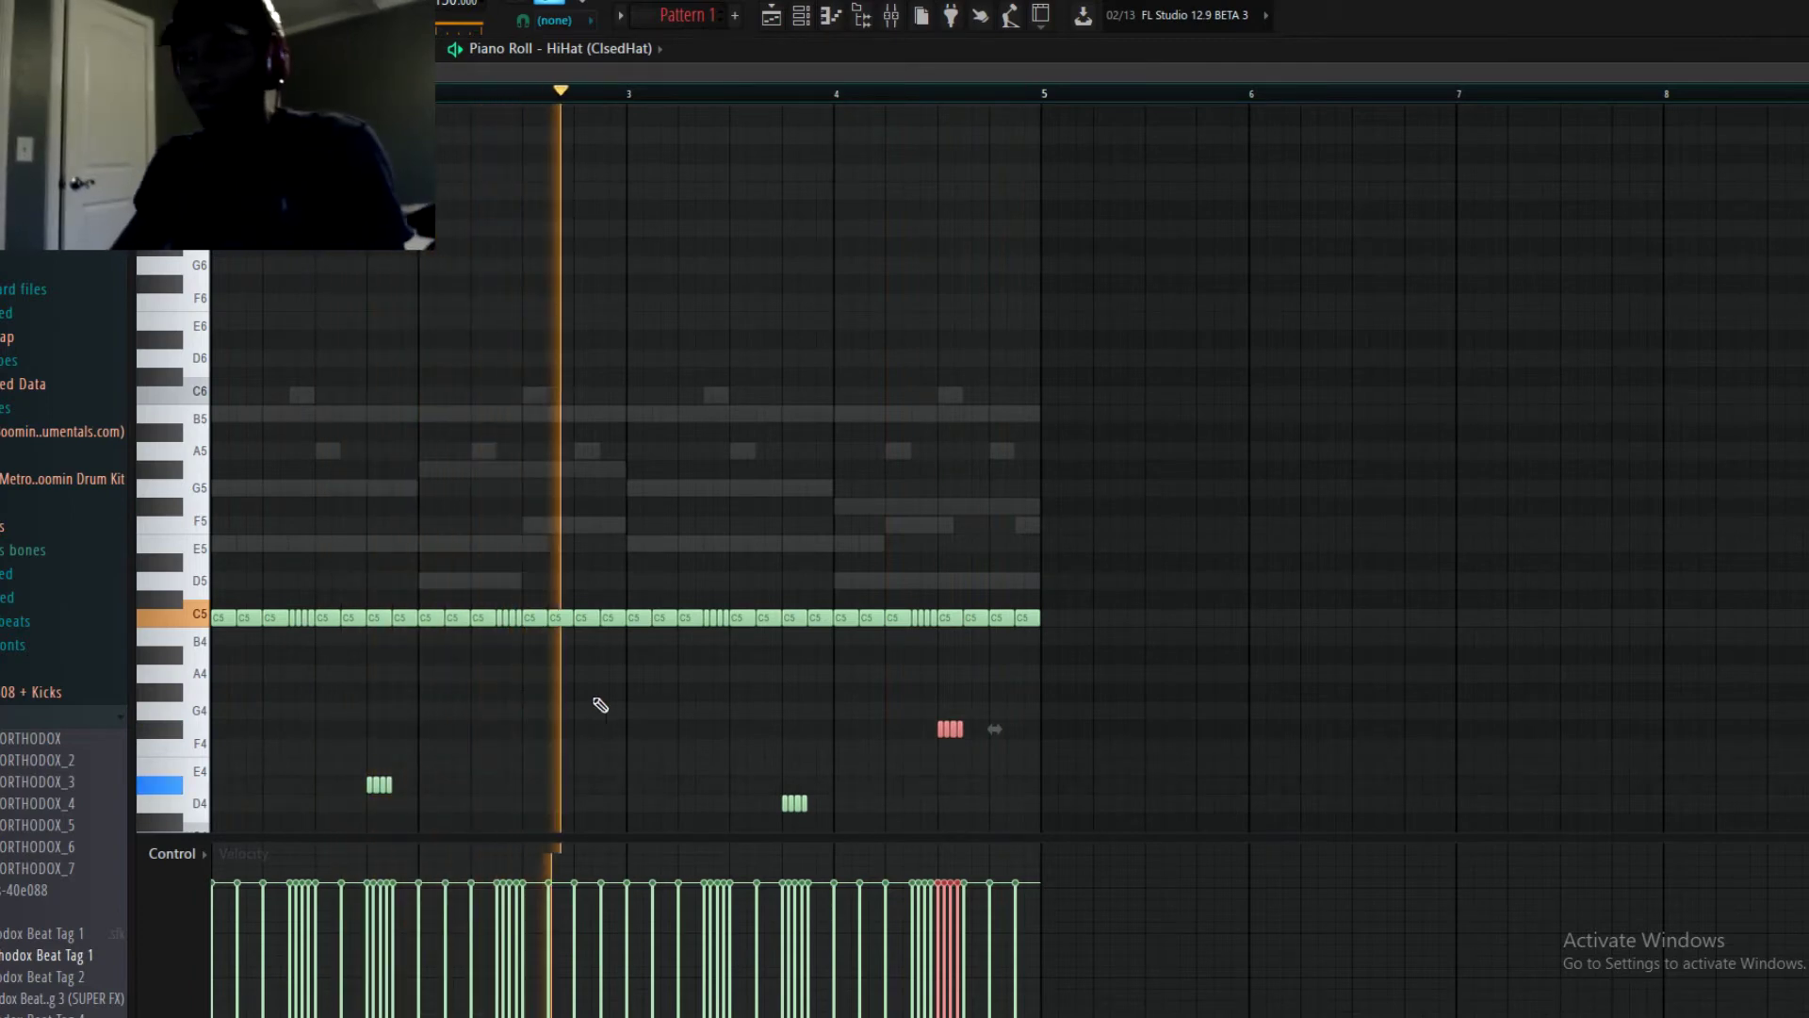
{"action": "key", "text": "space"}
{"action": "left_click", "coordinate": [328, 734]}
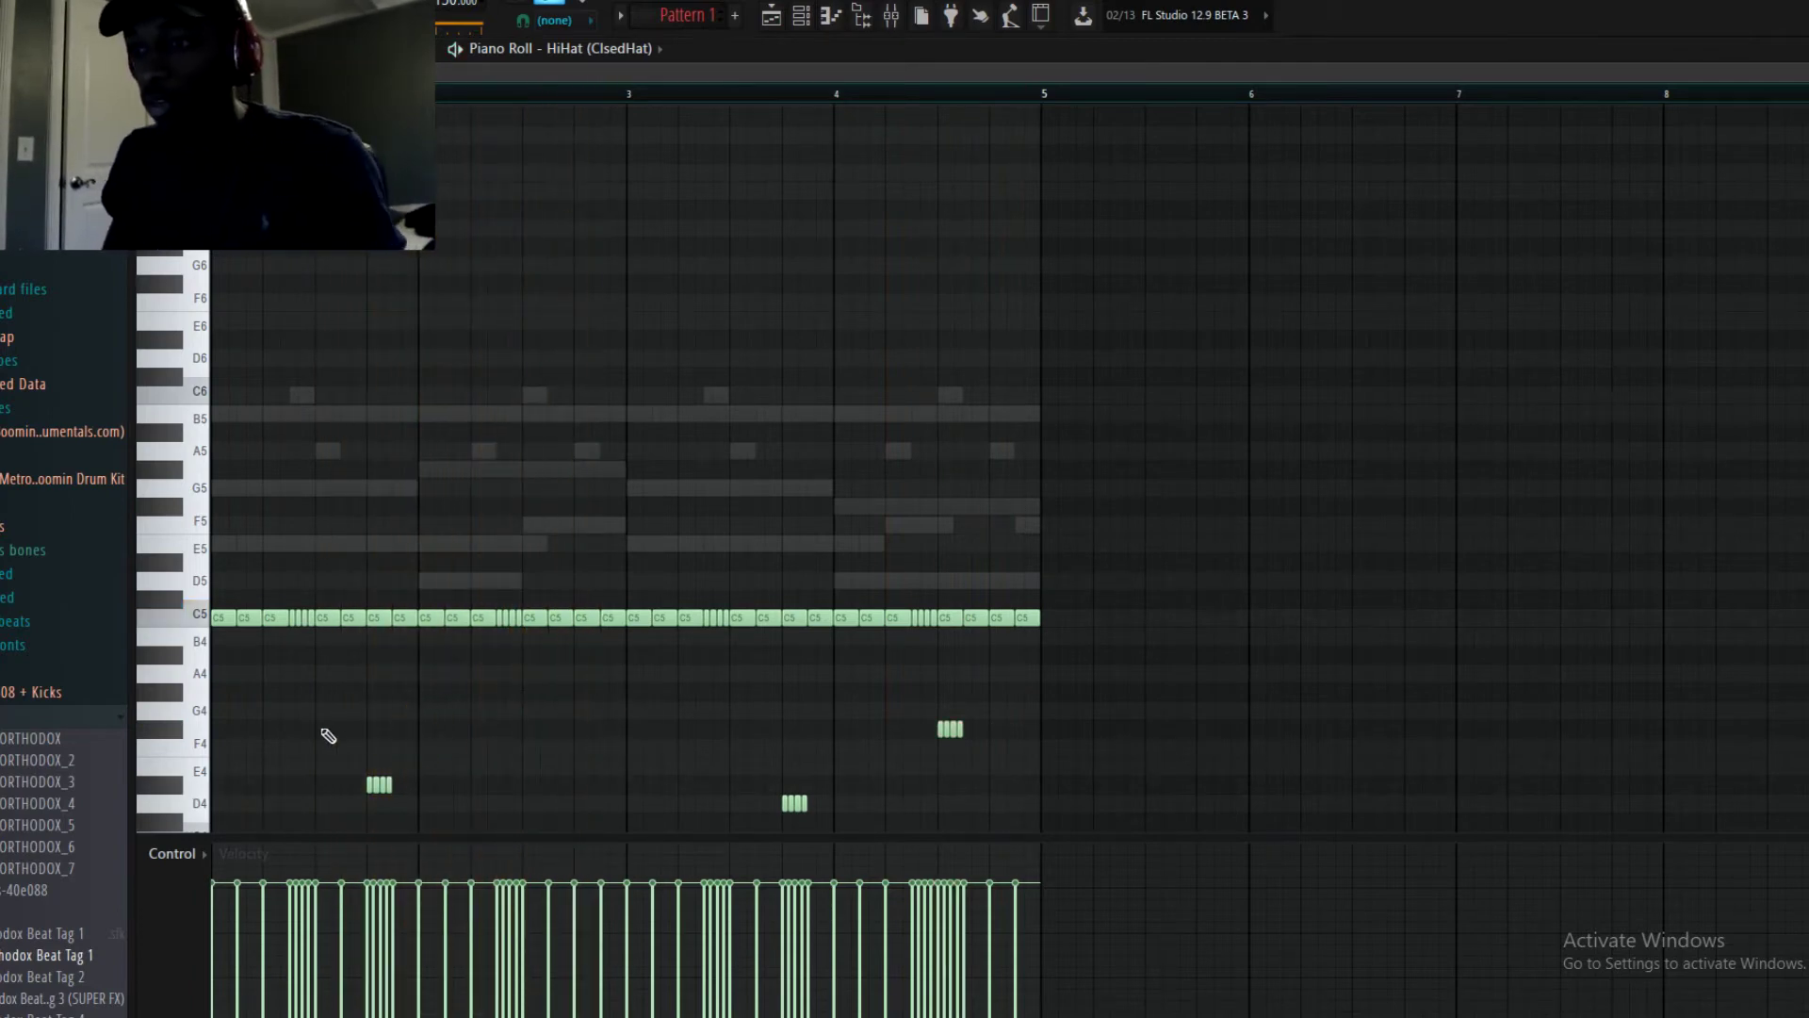
Zoom in on the pattern and select the three D#4 roll notes
{"action": "scroll", "coordinate": [326, 723], "scroll_direction": "down", "scroll_amount": 5}
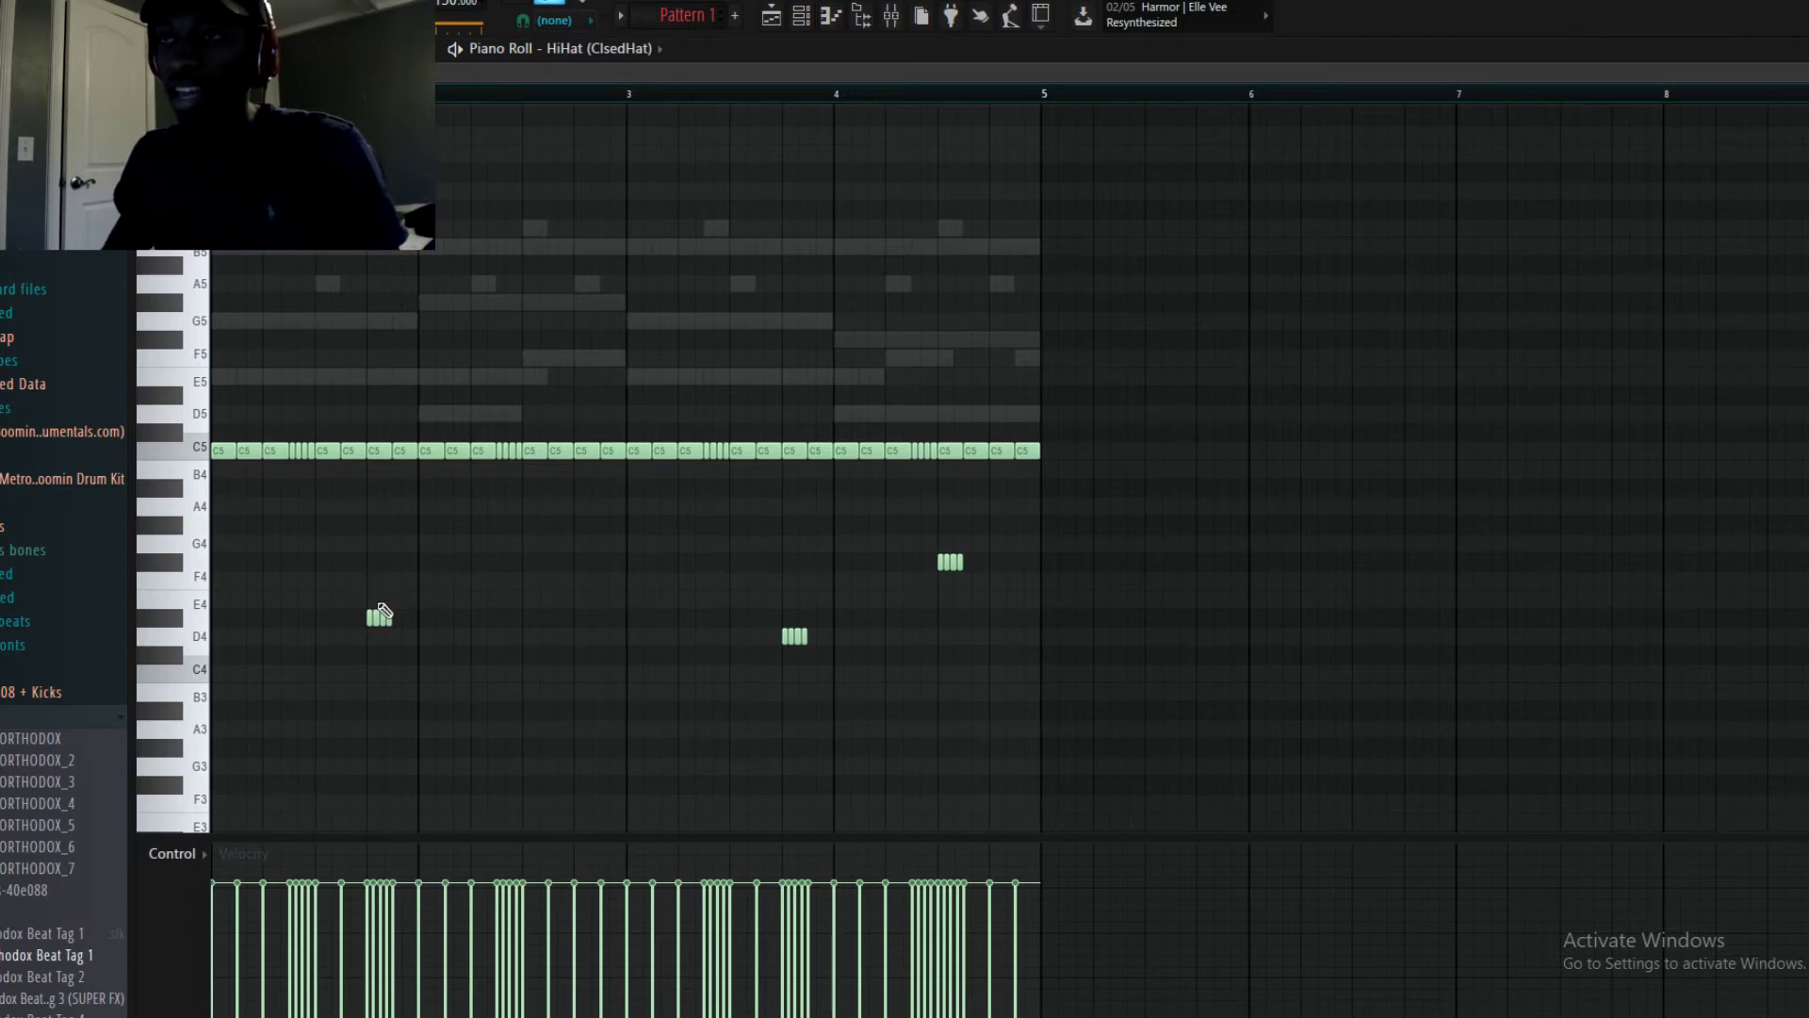
{"action": "scroll", "coordinate": [391, 658], "scroll_direction": "up", "scroll_amount": 1}
{"action": "scroll", "coordinate": [391, 657], "scroll_direction": "up", "scroll_amount": 5}
{"action": "scroll", "coordinate": [299, 637], "scroll_direction": "down", "scroll_amount": 1}
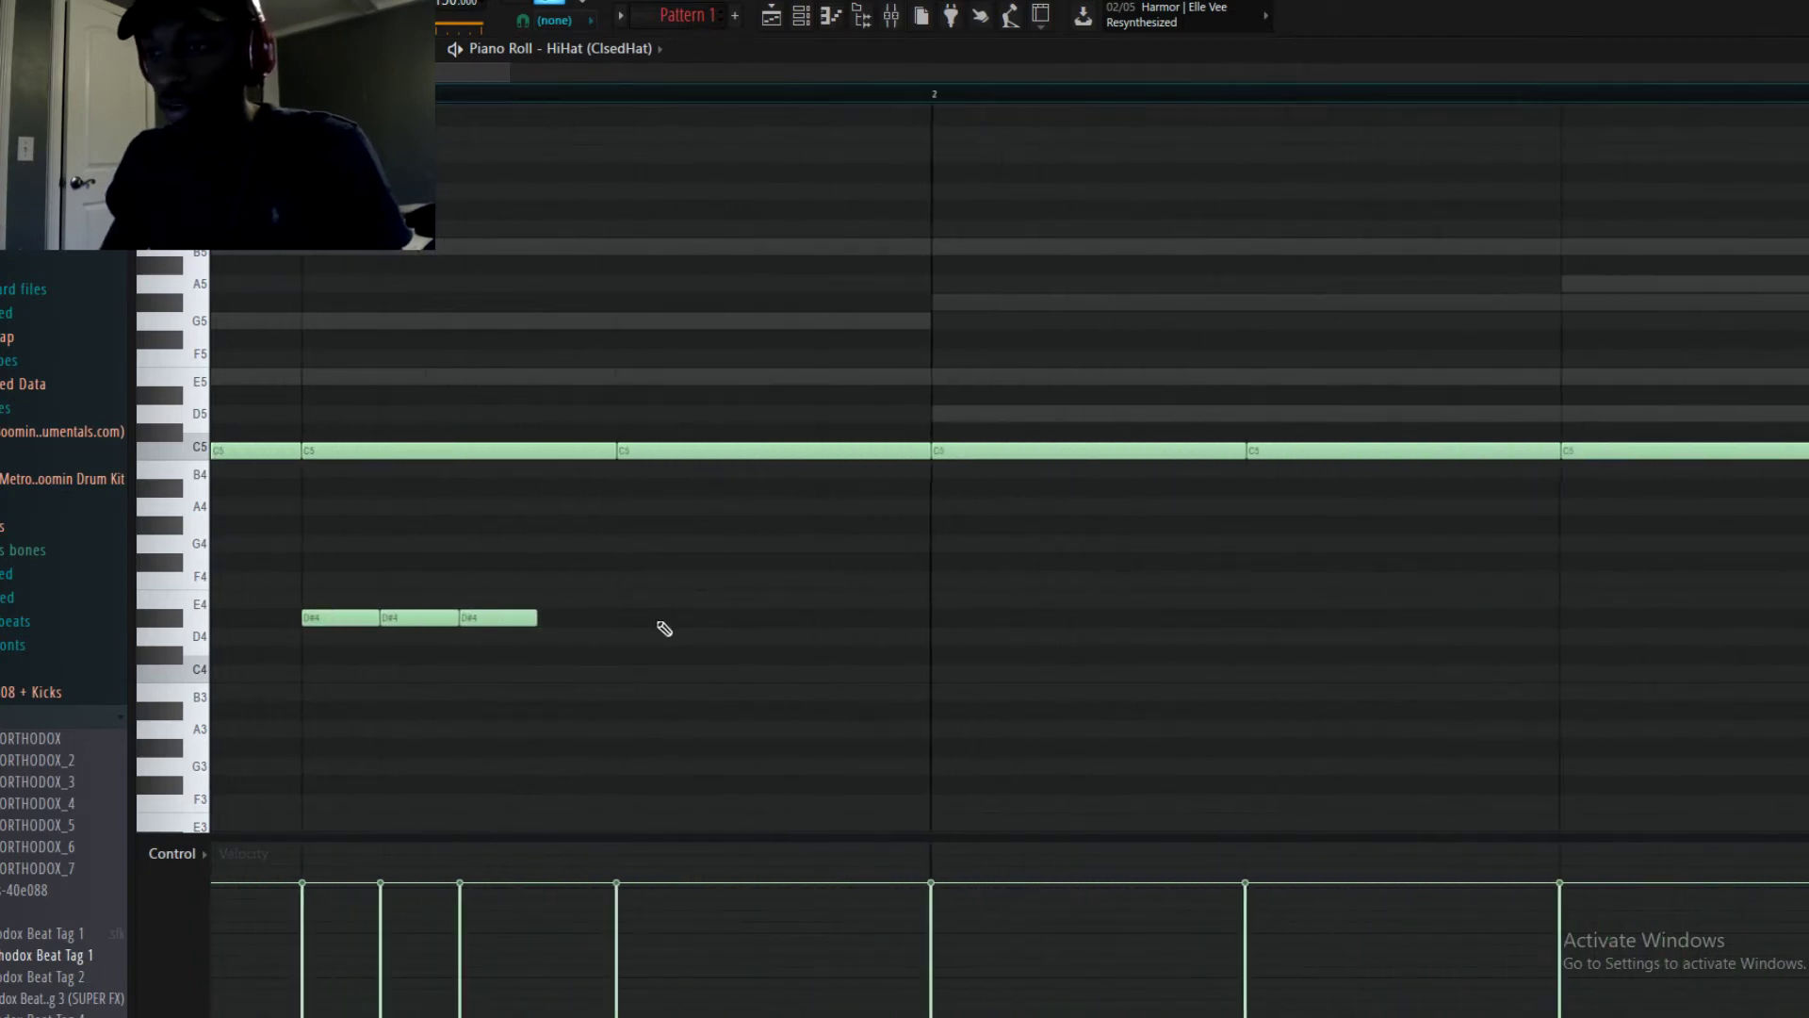
{"action": "left_click_drag", "start_coordinate": [658, 626], "coordinate": [230, 612]}
{"action": "scroll", "coordinate": [355, 613], "scroll_direction": "down", "scroll_amount": 1}
{"action": "scroll", "coordinate": [301, 603], "scroll_direction": "down", "scroll_amount": 3}
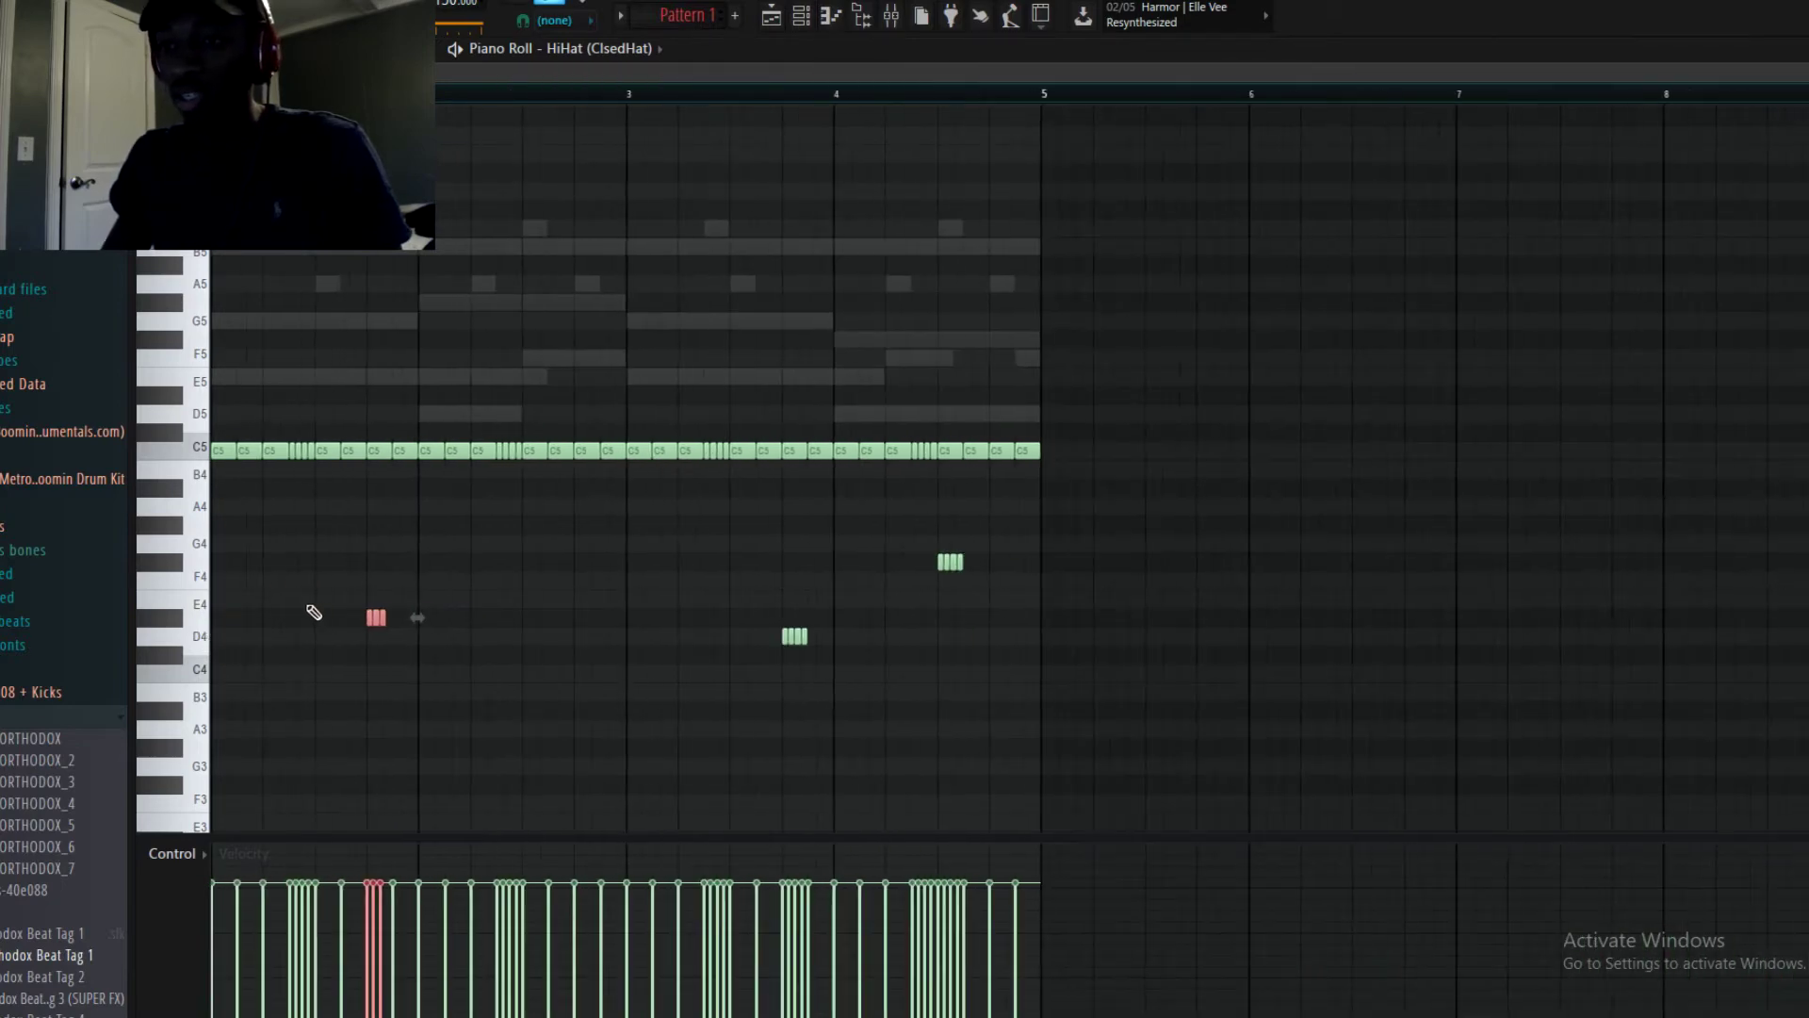
{"action": "scroll", "coordinate": [565, 627], "scroll_direction": "up", "scroll_amount": 3}
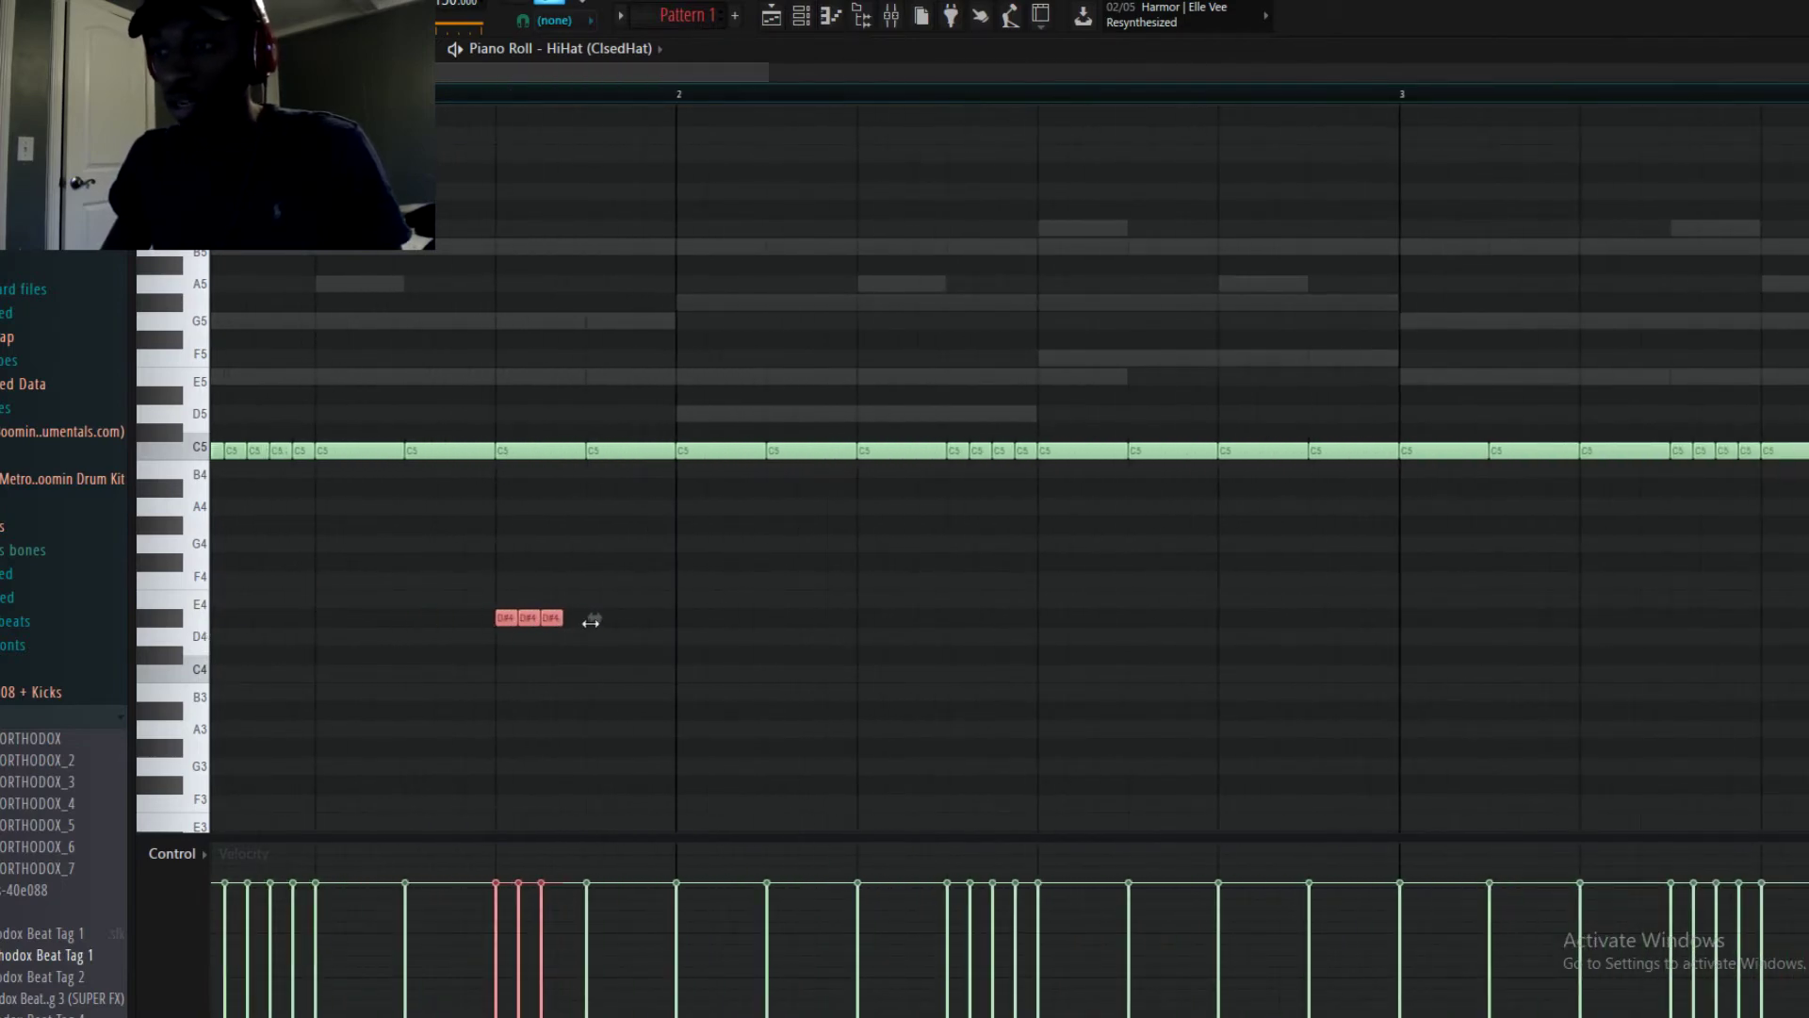
Stretch the D#4 notes longer and wider apart, then play the result
{"action": "left_click_drag", "start_coordinate": [595, 617], "coordinate": [695, 592]}
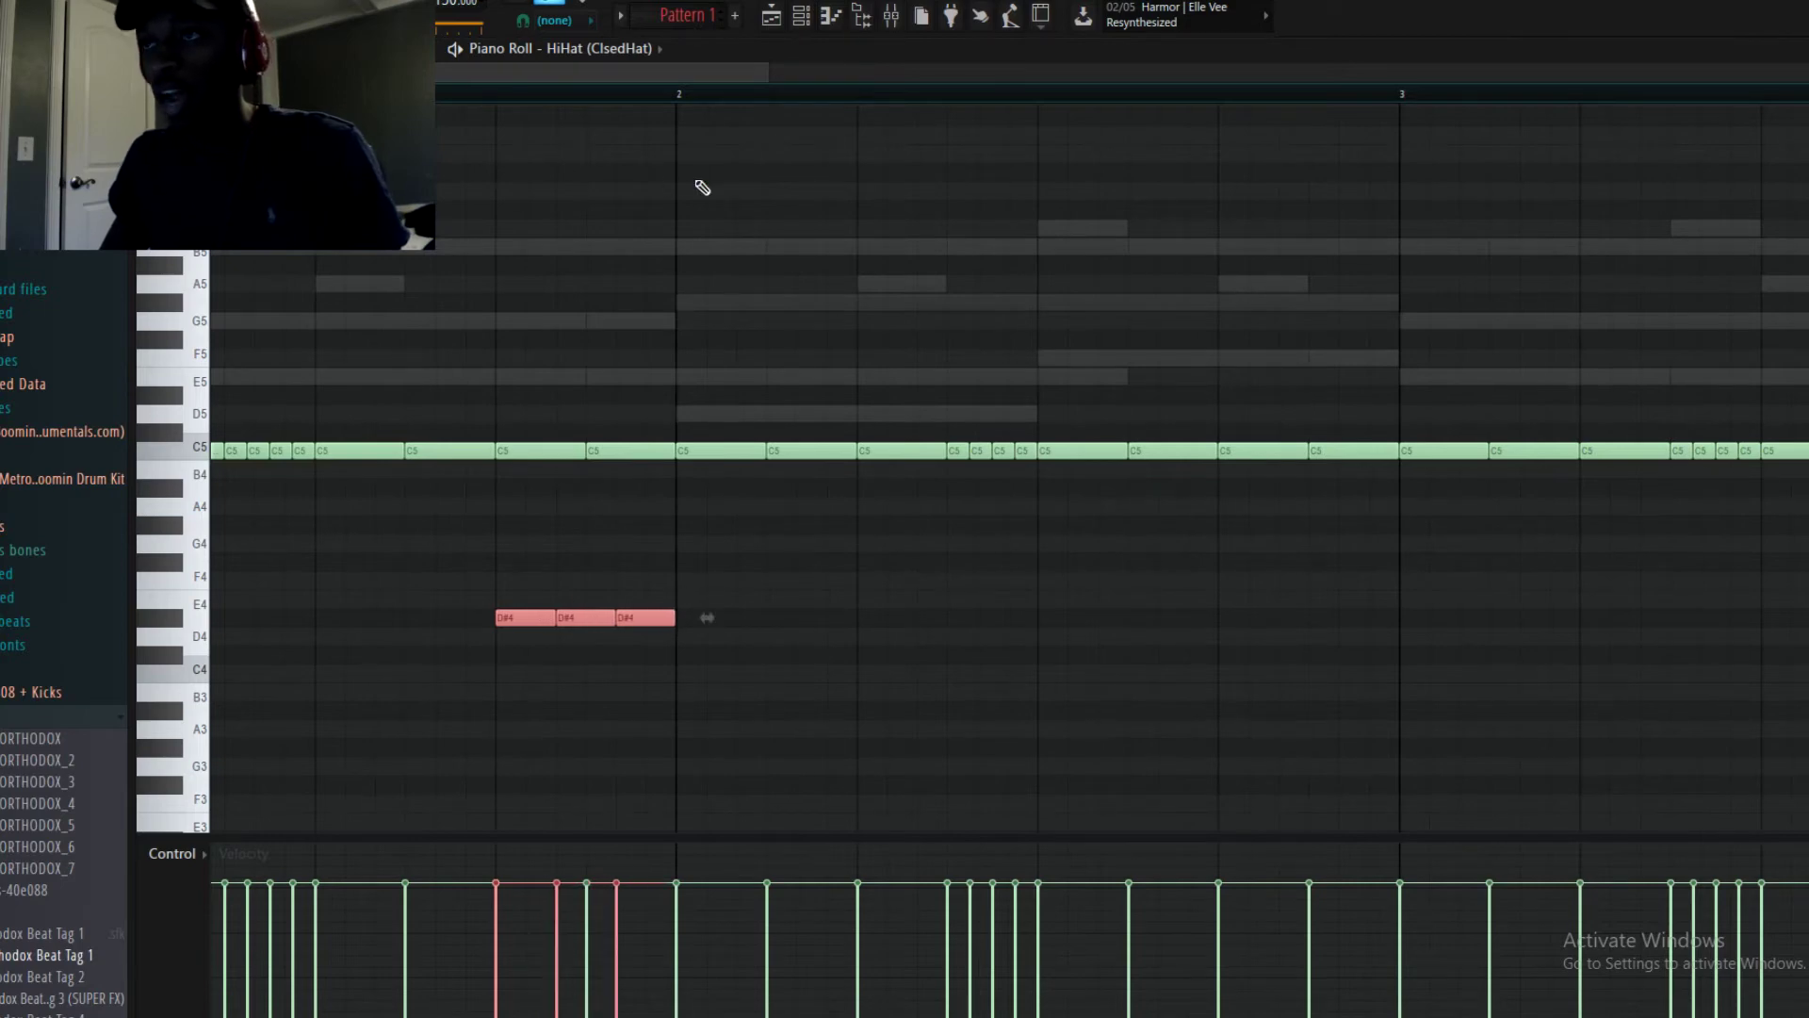
{"action": "scroll", "coordinate": [466, 603], "scroll_direction": "down", "scroll_amount": 1}
{"action": "scroll", "coordinate": [471, 622], "scroll_direction": "up", "scroll_amount": 2}
{"action": "scroll", "coordinate": [466, 580], "scroll_direction": "down", "scroll_amount": 4}
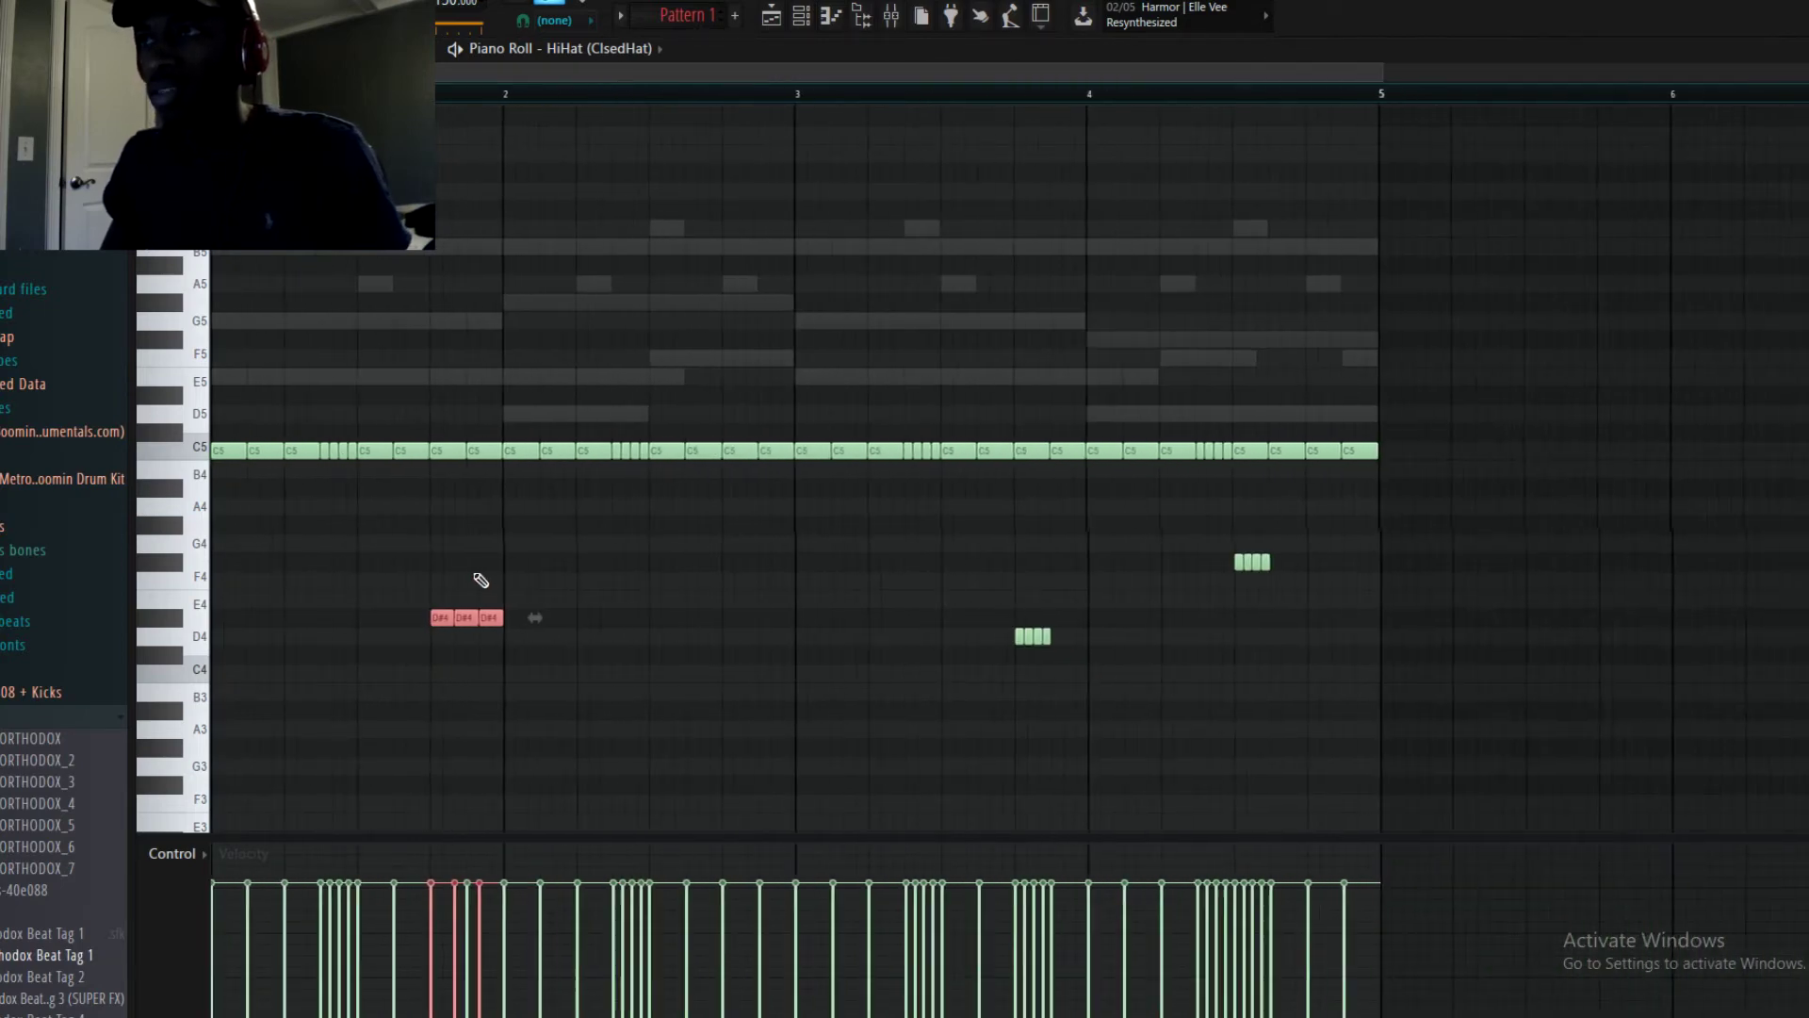
{"action": "scroll", "coordinate": [306, 622], "scroll_direction": "up", "scroll_amount": 1}
{"action": "scroll", "coordinate": [396, 608], "scroll_direction": "up", "scroll_amount": 1}
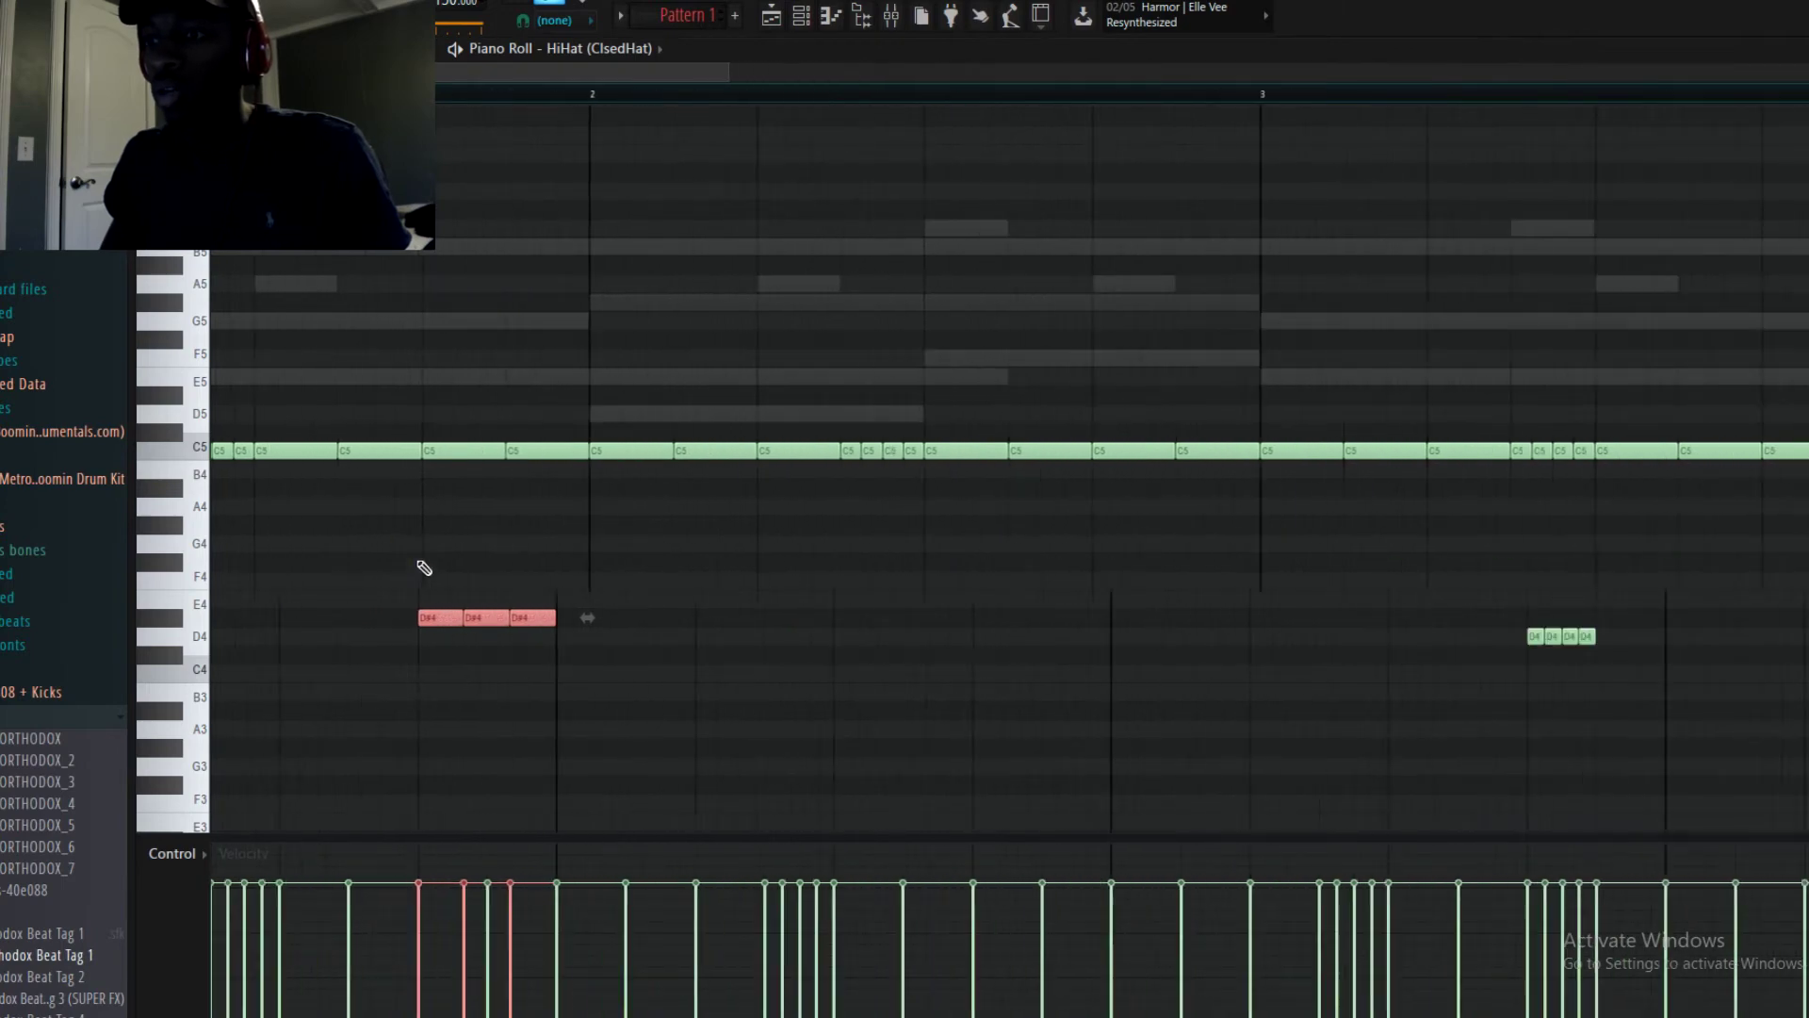
{"action": "scroll", "coordinate": [438, 611], "scroll_direction": "up", "scroll_amount": 1}
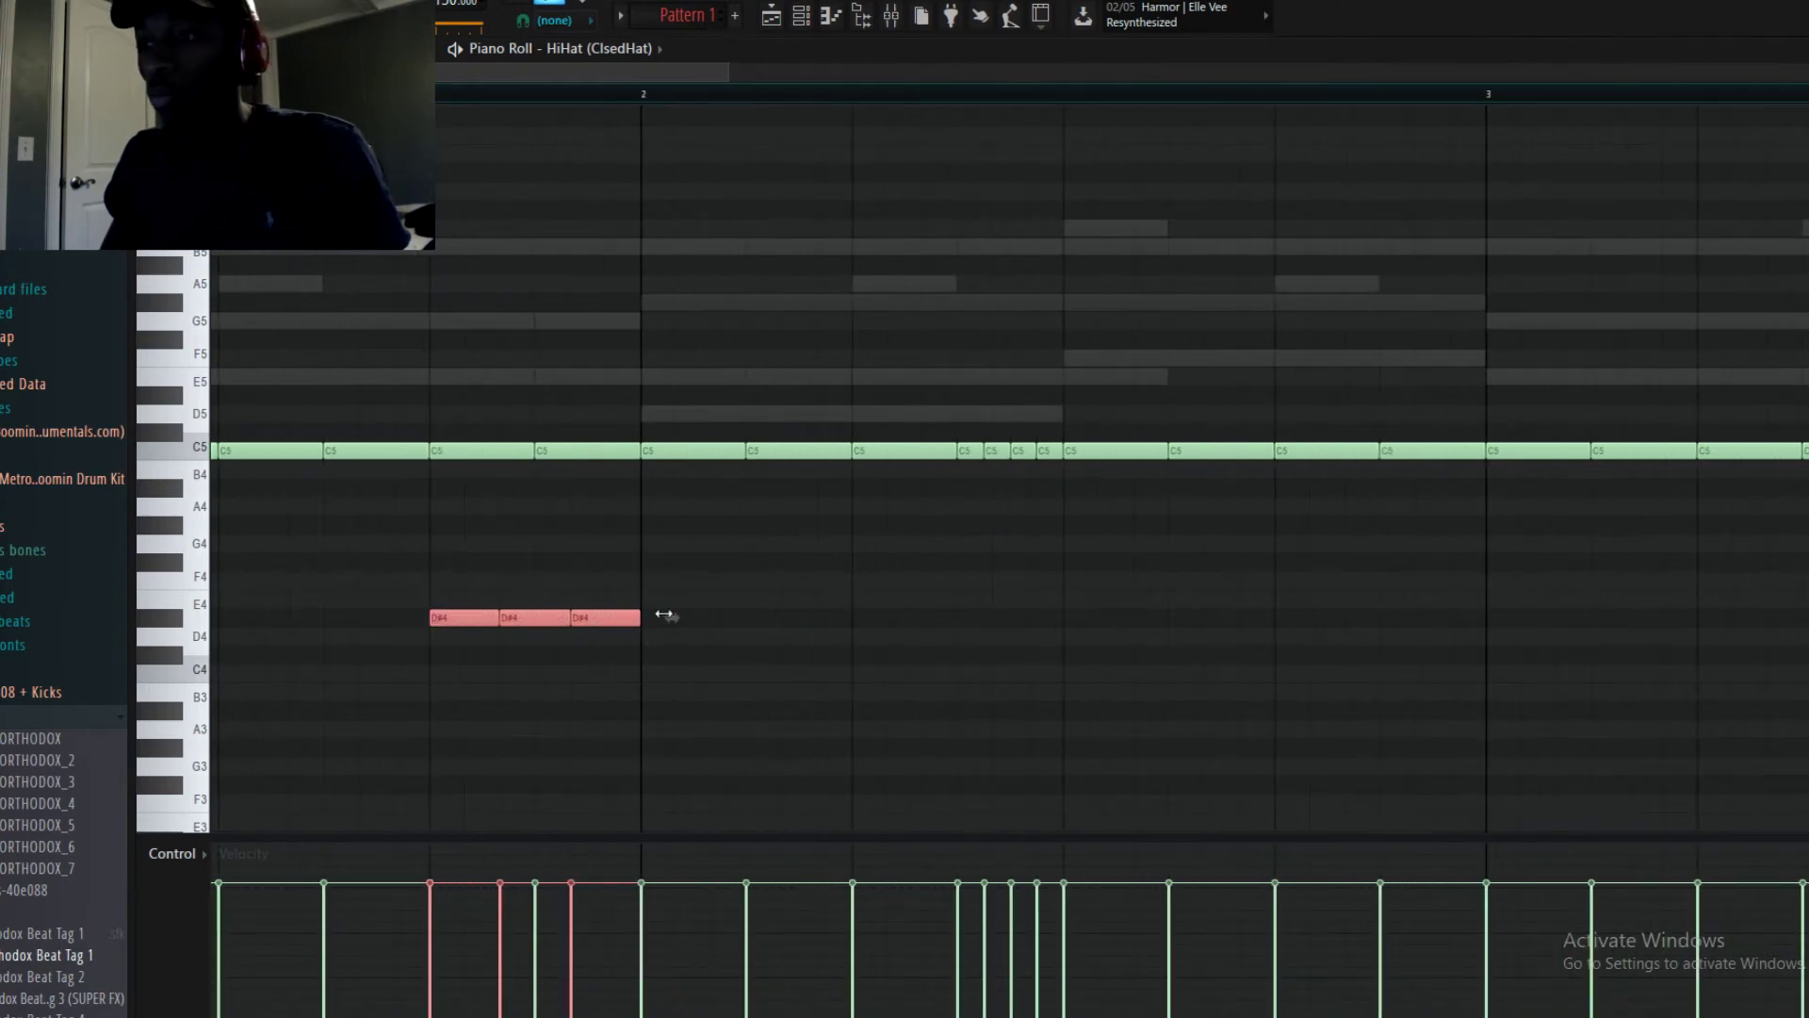
{"action": "scroll", "coordinate": [363, 538], "scroll_direction": "down", "scroll_amount": 2}
{"action": "scroll", "coordinate": [411, 578], "scroll_direction": "down", "scroll_amount": 1}
{"action": "scroll", "coordinate": [378, 615], "scroll_direction": "down", "scroll_amount": 1}
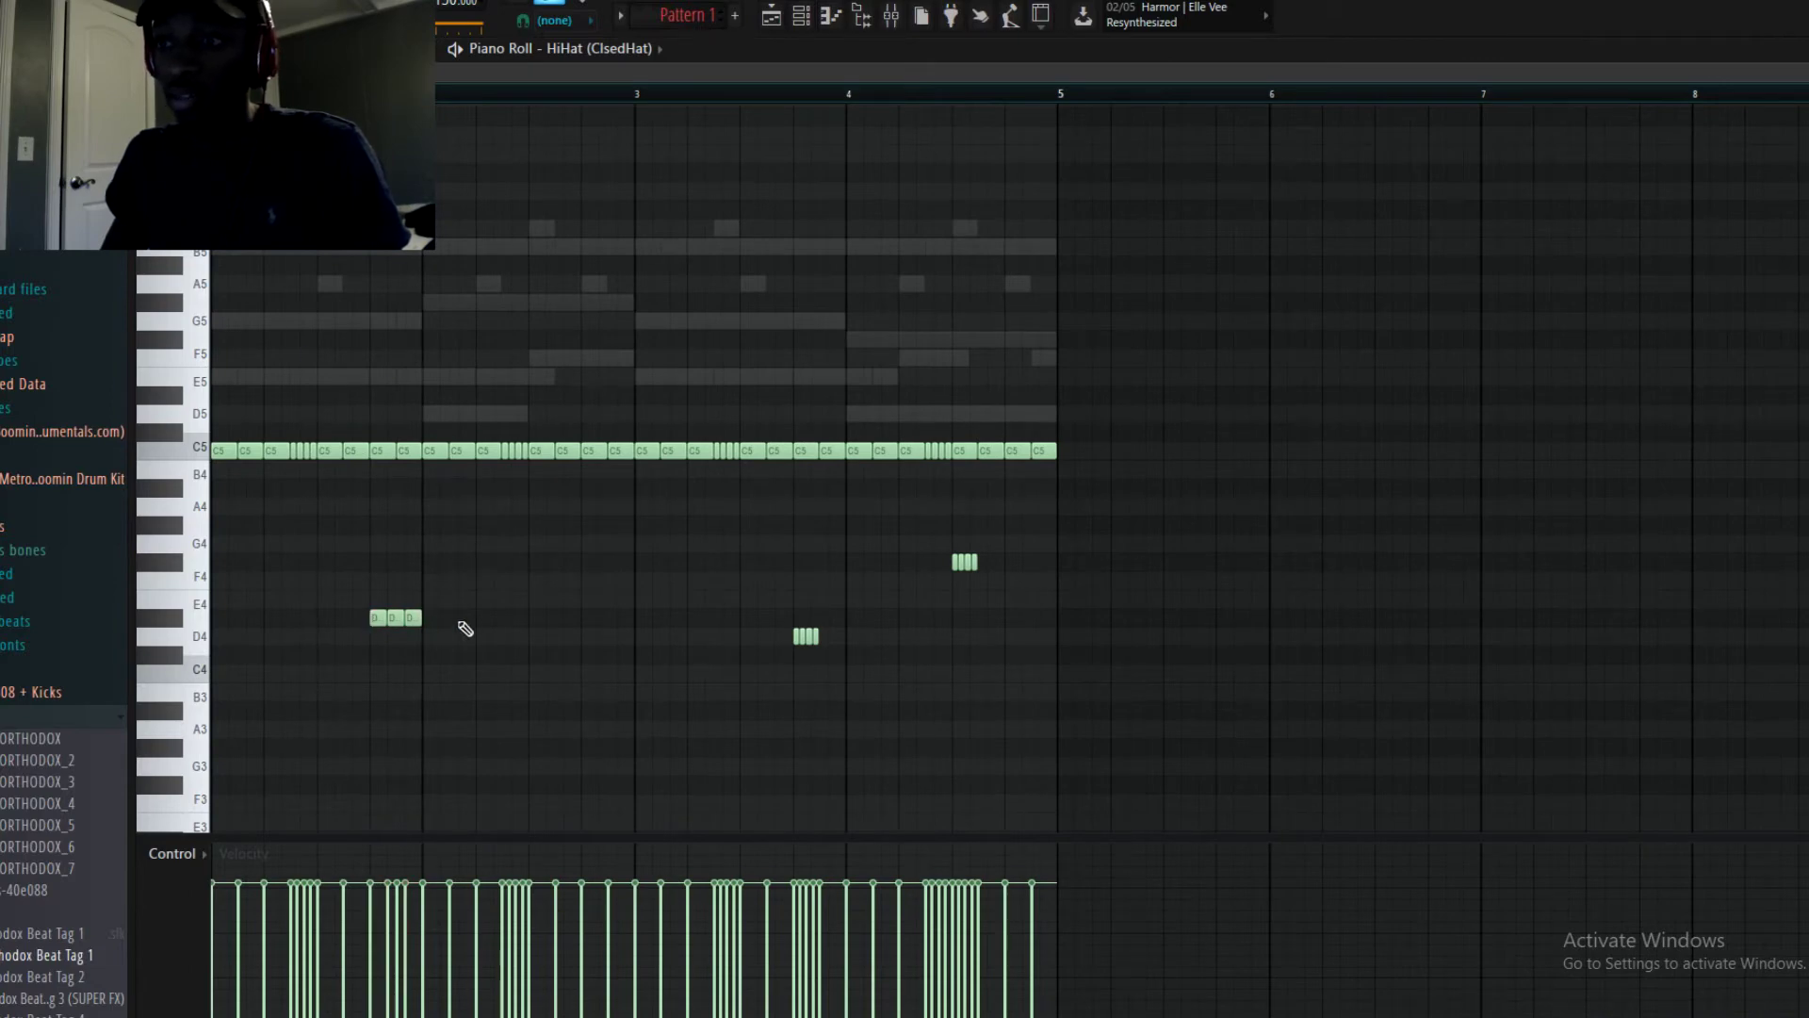
{"action": "key", "text": "space"}
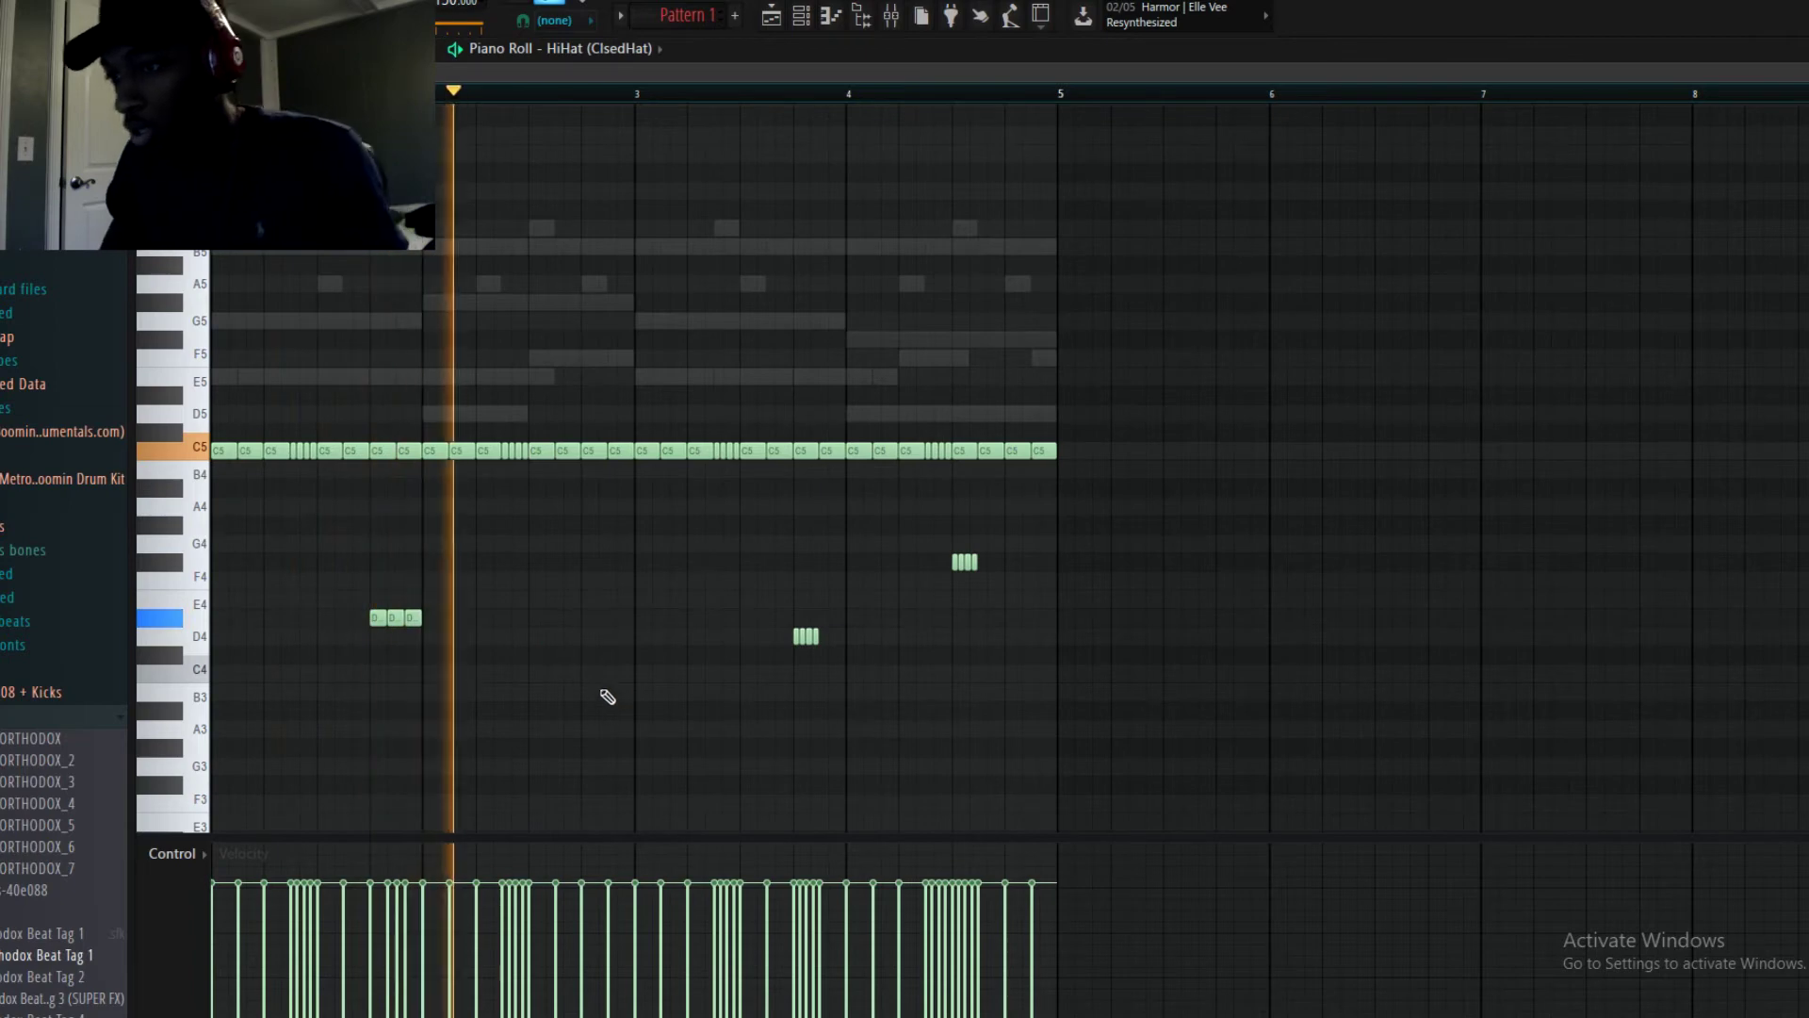
{"action": "key", "text": "space"}
Copy a roll down to B3 in bar 2, move its last note to G4, and play
{"action": "left_click_drag", "start_coordinate": [341, 588], "coordinate": [548, 695]}
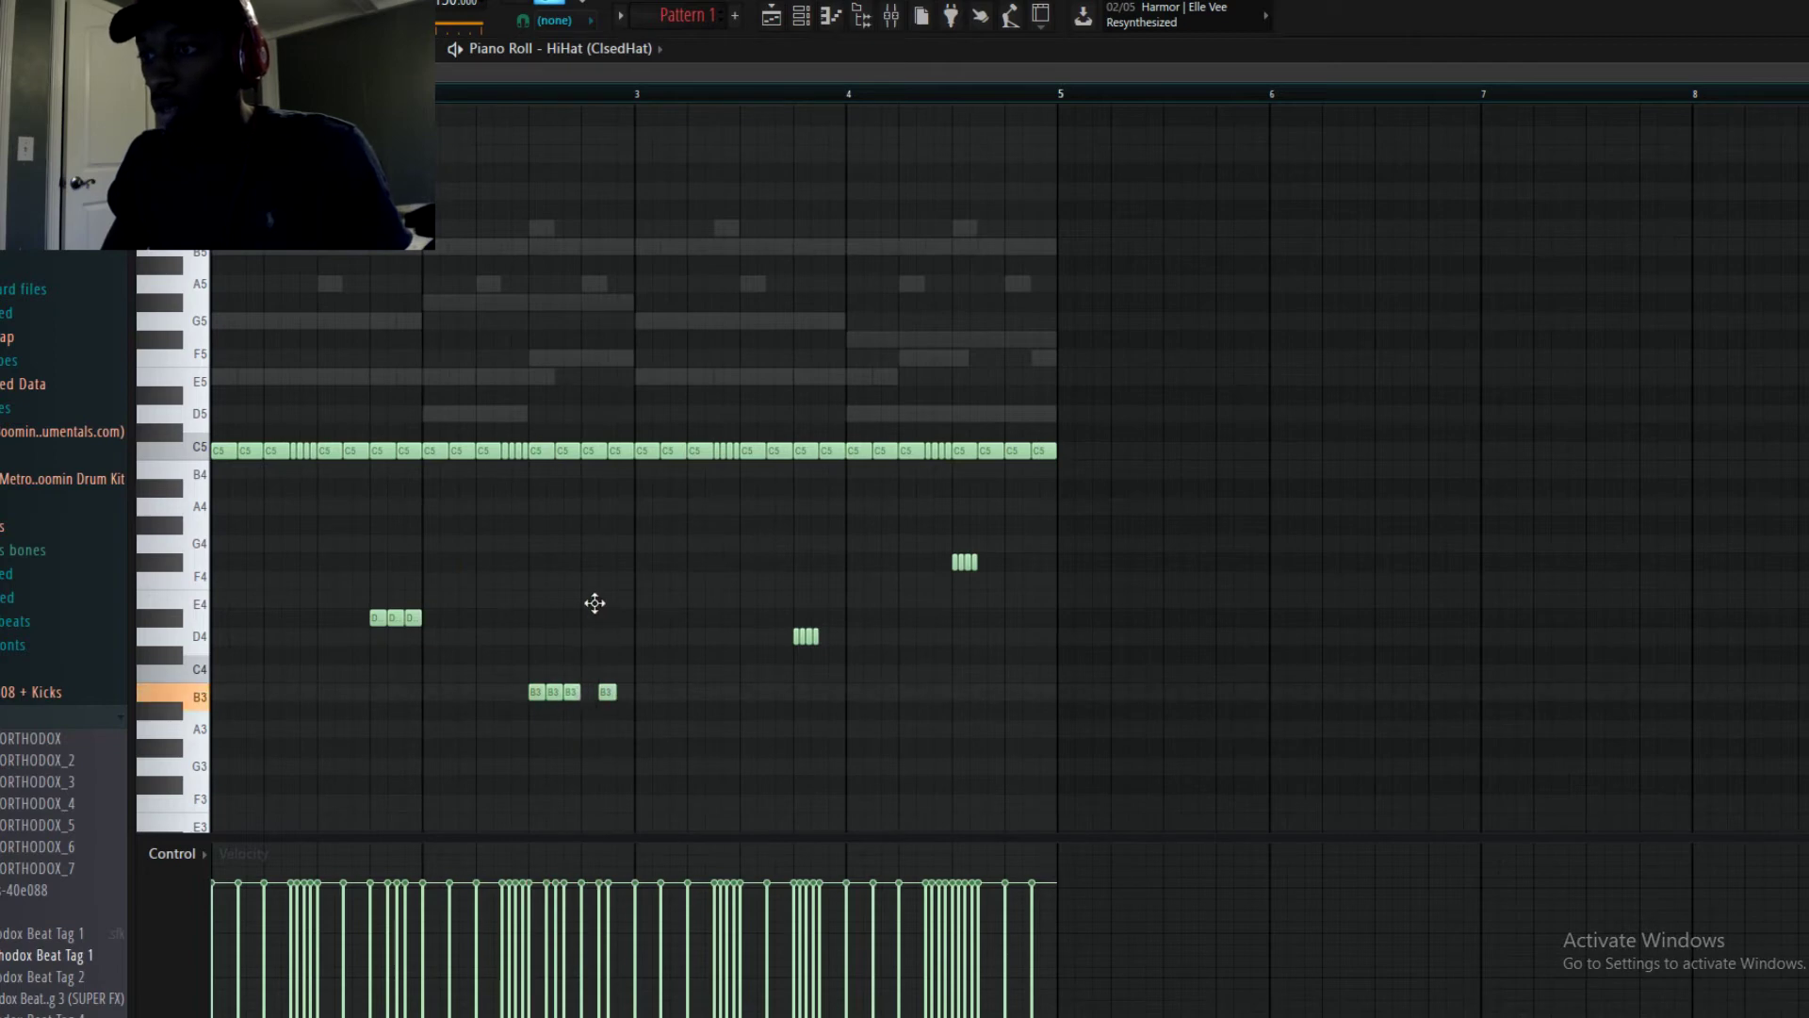
{"action": "left_click_drag", "start_coordinate": [606, 691], "coordinate": [580, 547]}
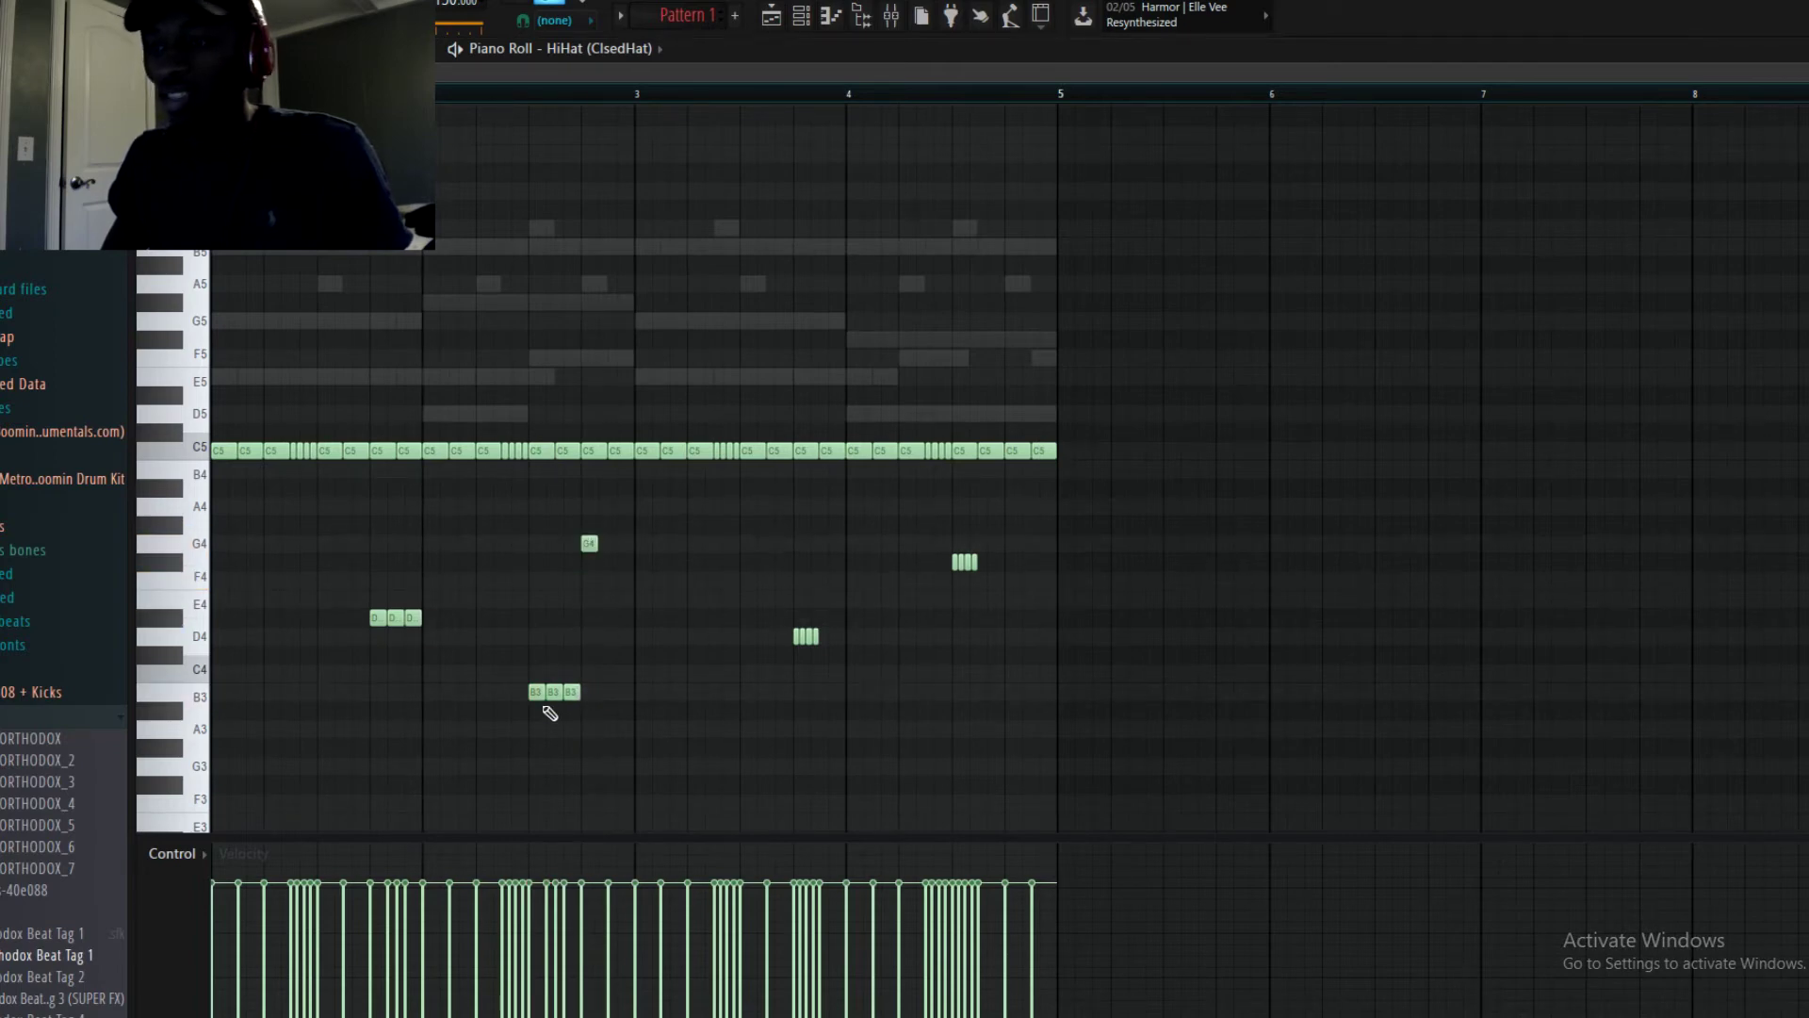
{"action": "scroll", "coordinate": [536, 691], "scroll_direction": "up", "scroll_amount": 3}
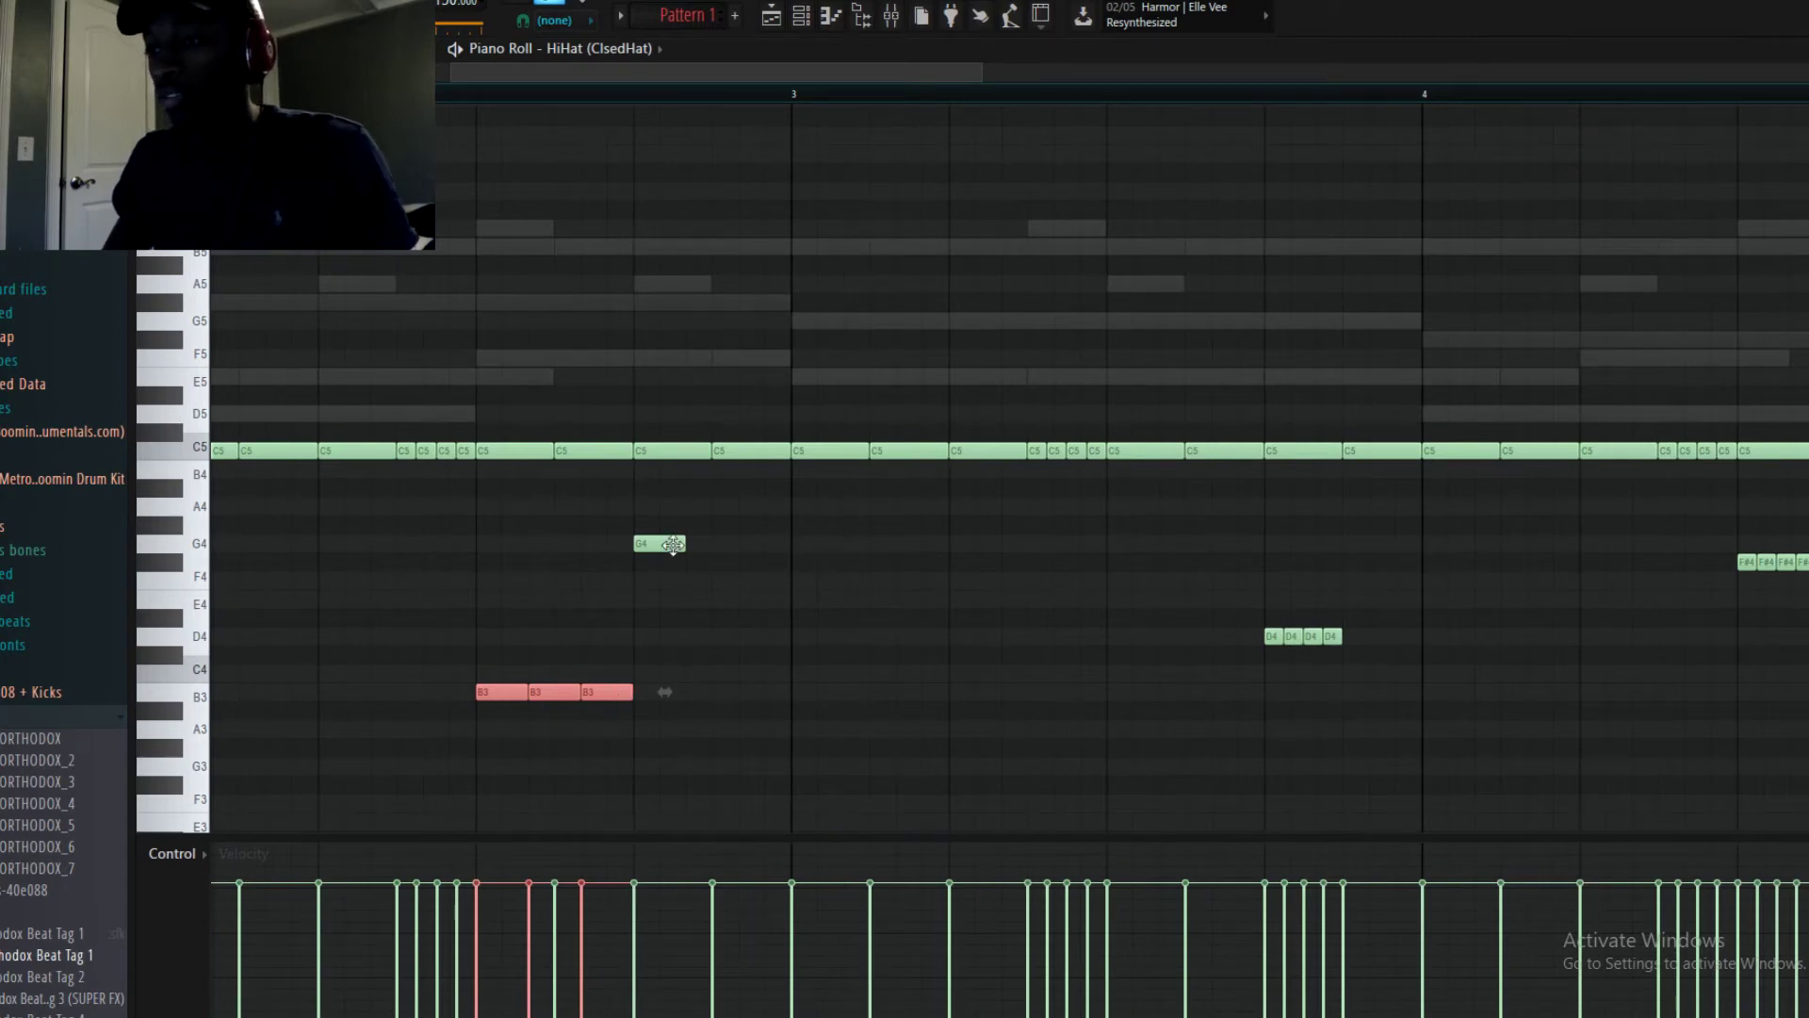
{"action": "scroll", "coordinate": [543, 517], "scroll_direction": "down", "scroll_amount": 3}
{"action": "key", "text": "space"}
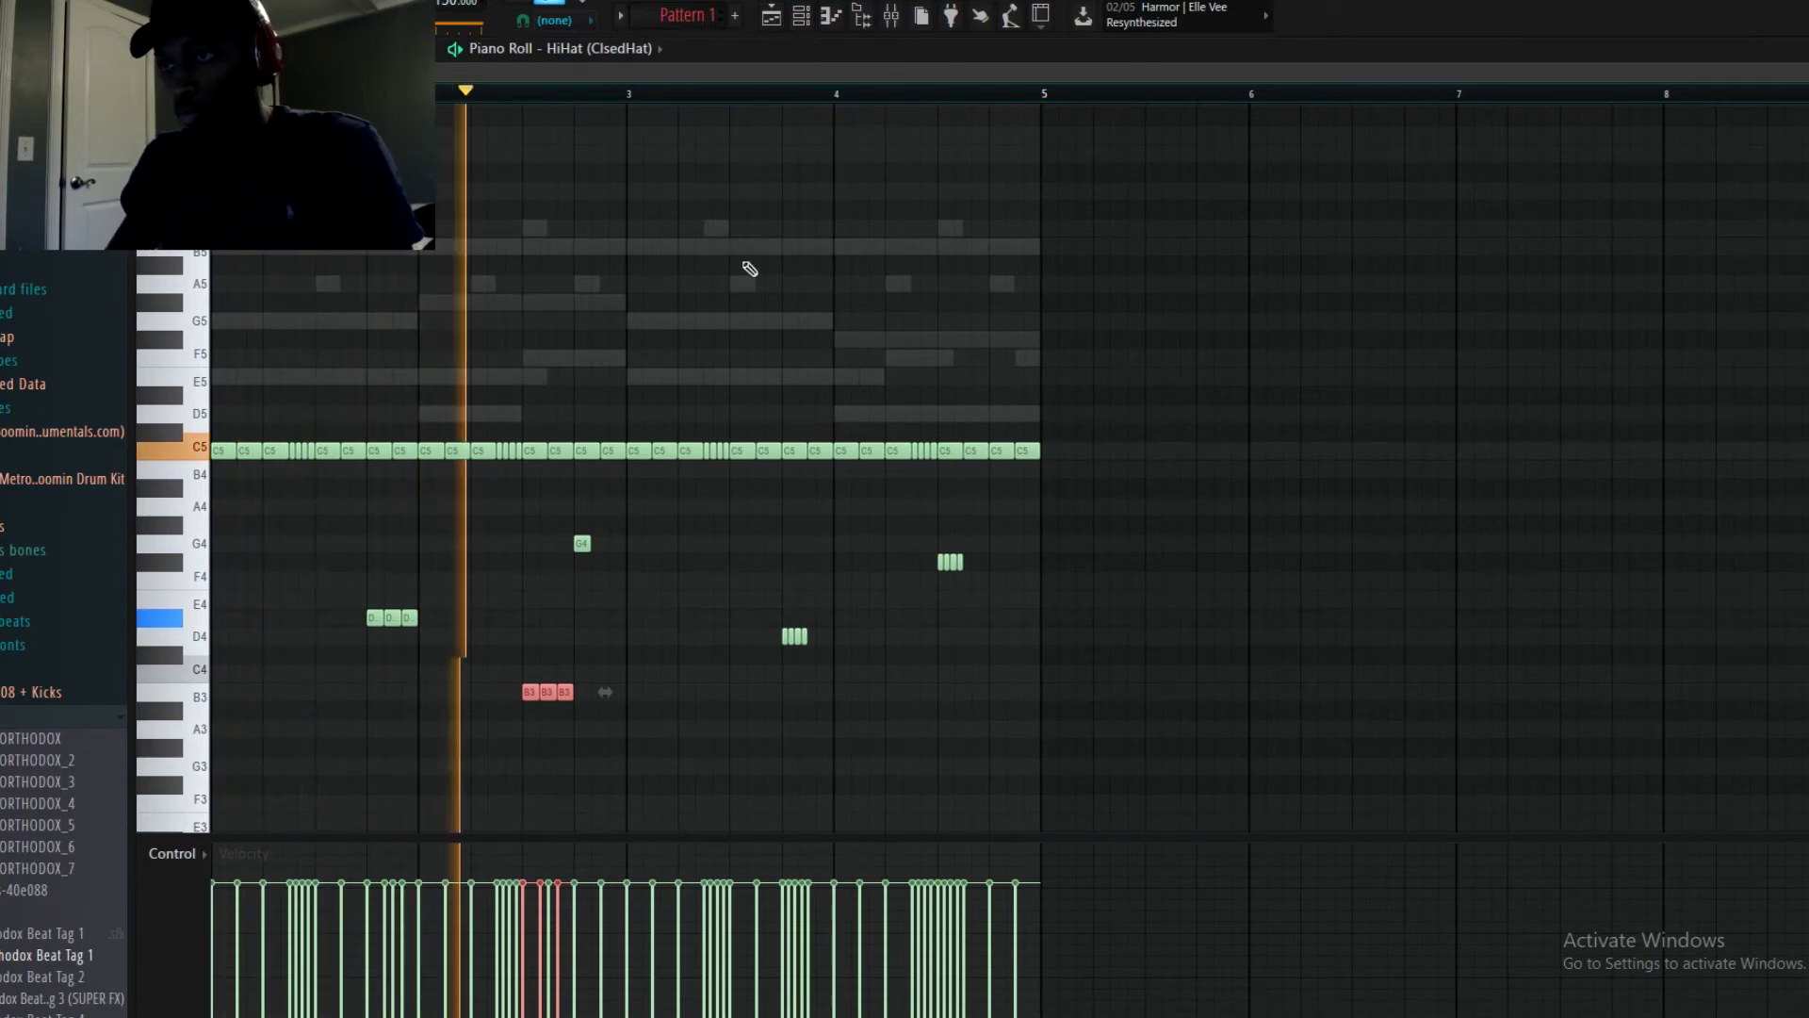
Close the Channel Rack, switch to the Playlist, and open HiHat (ClsedHat) in the piano roll
{"action": "left_click", "coordinate": [861, 16]}
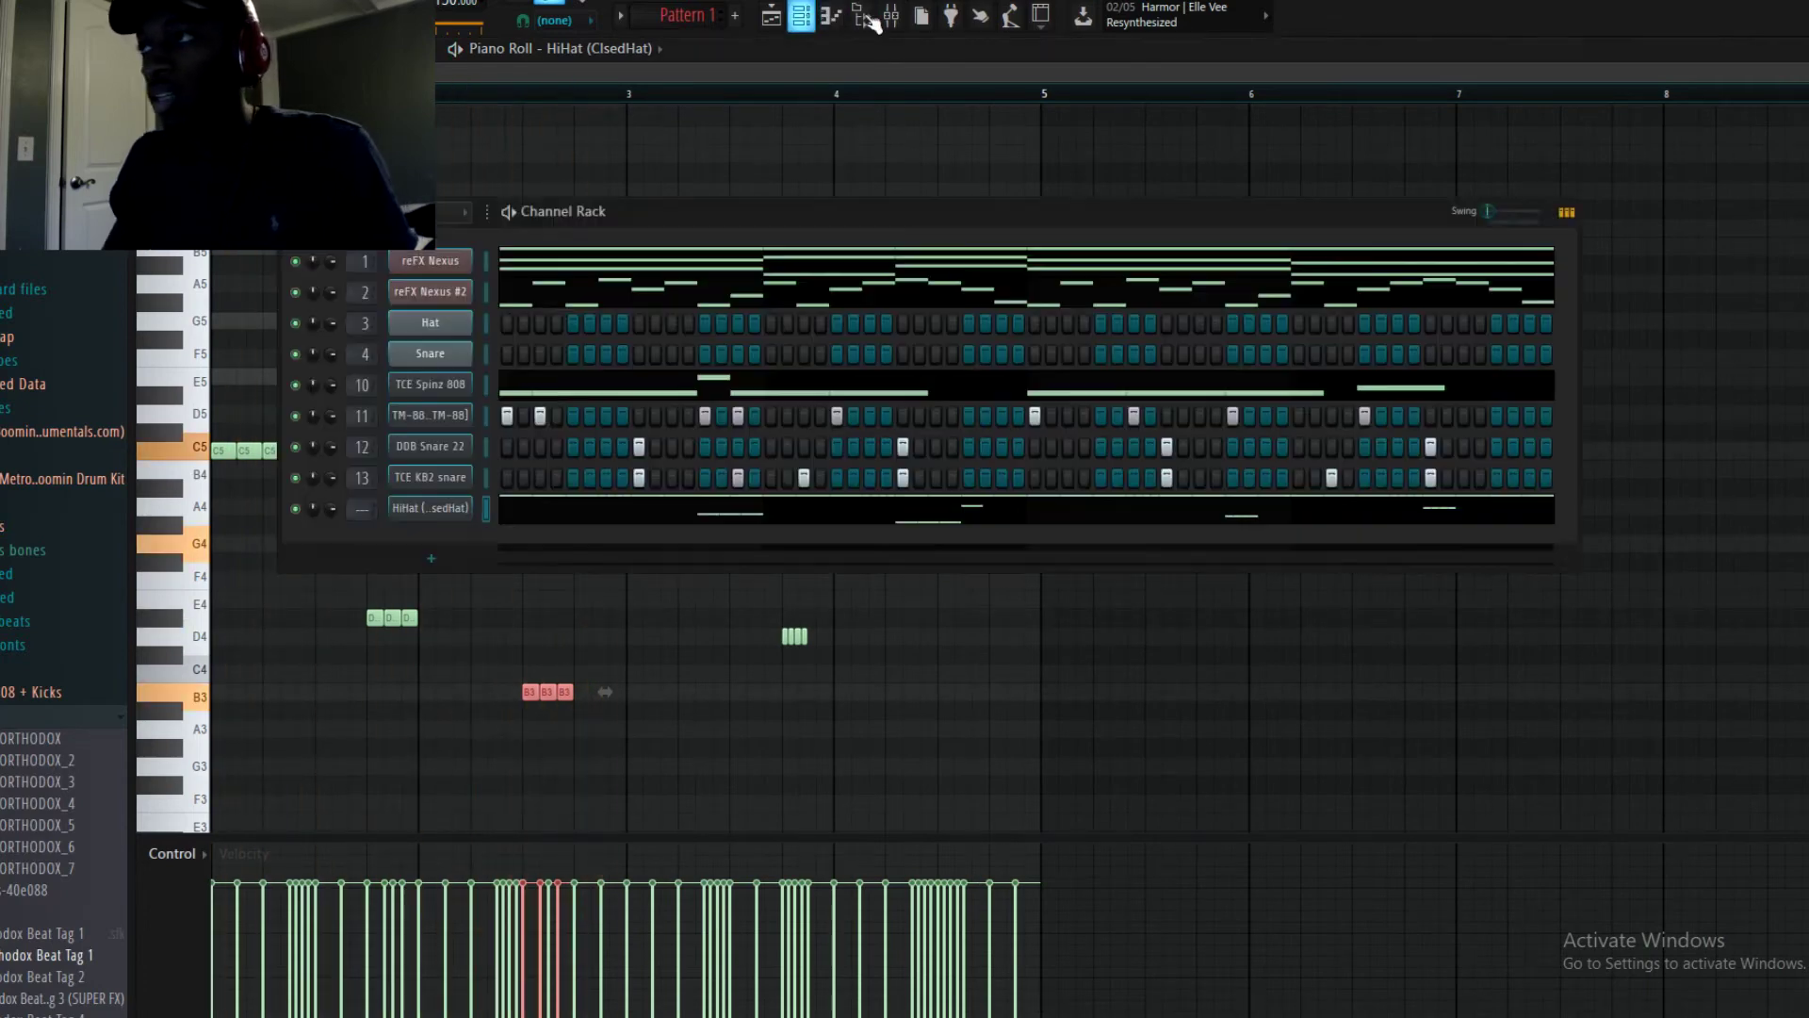
{"action": "left_click", "coordinate": [891, 15]}
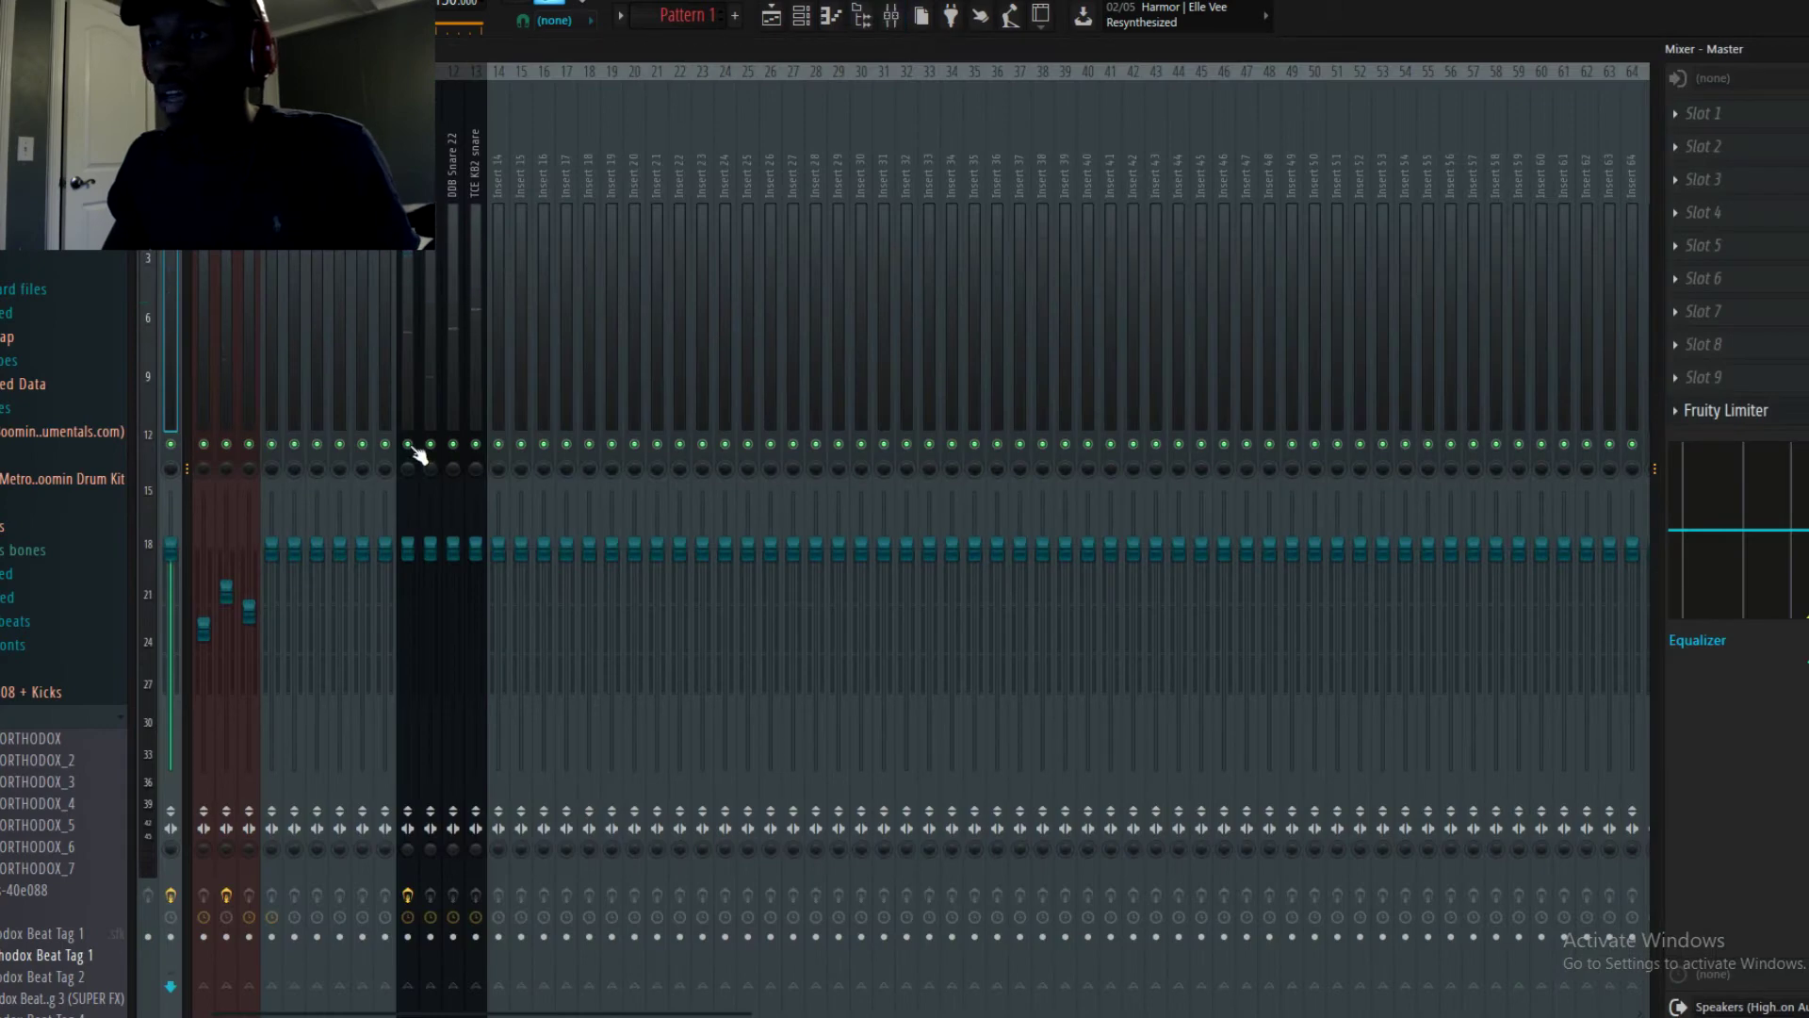
{"action": "left_click", "coordinate": [802, 17]}
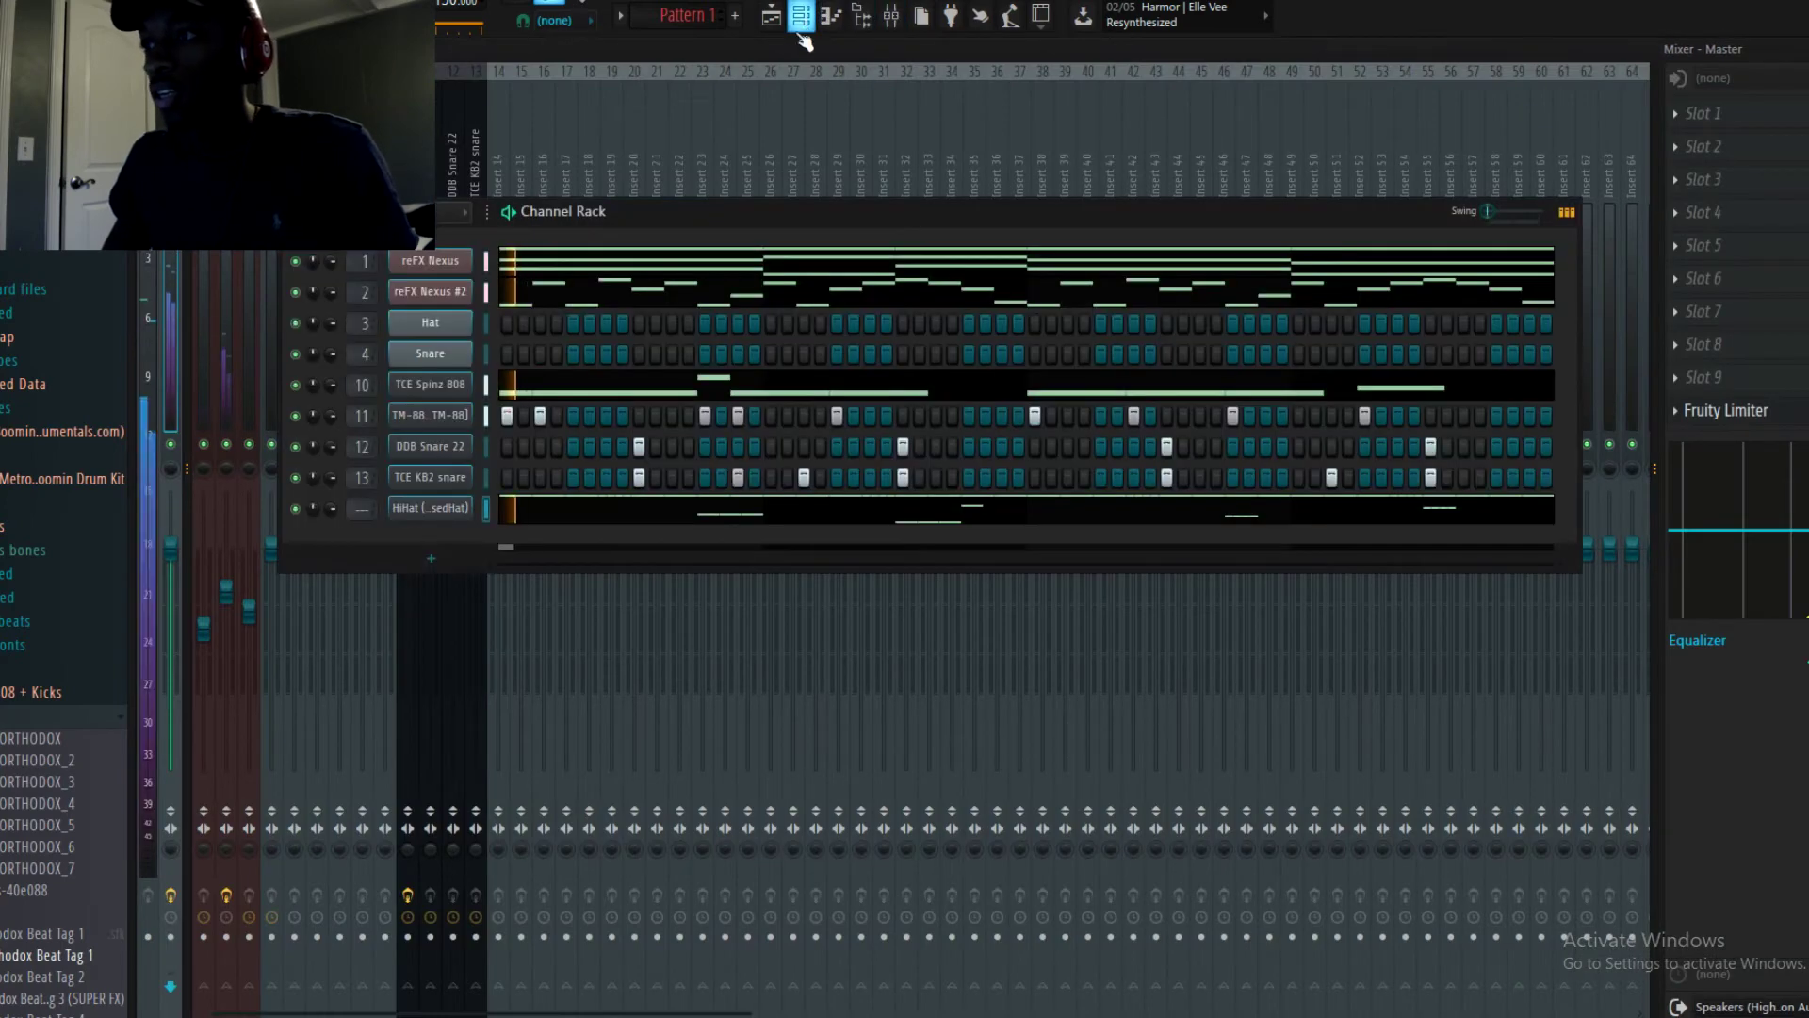
{"action": "left_click", "coordinate": [771, 15]}
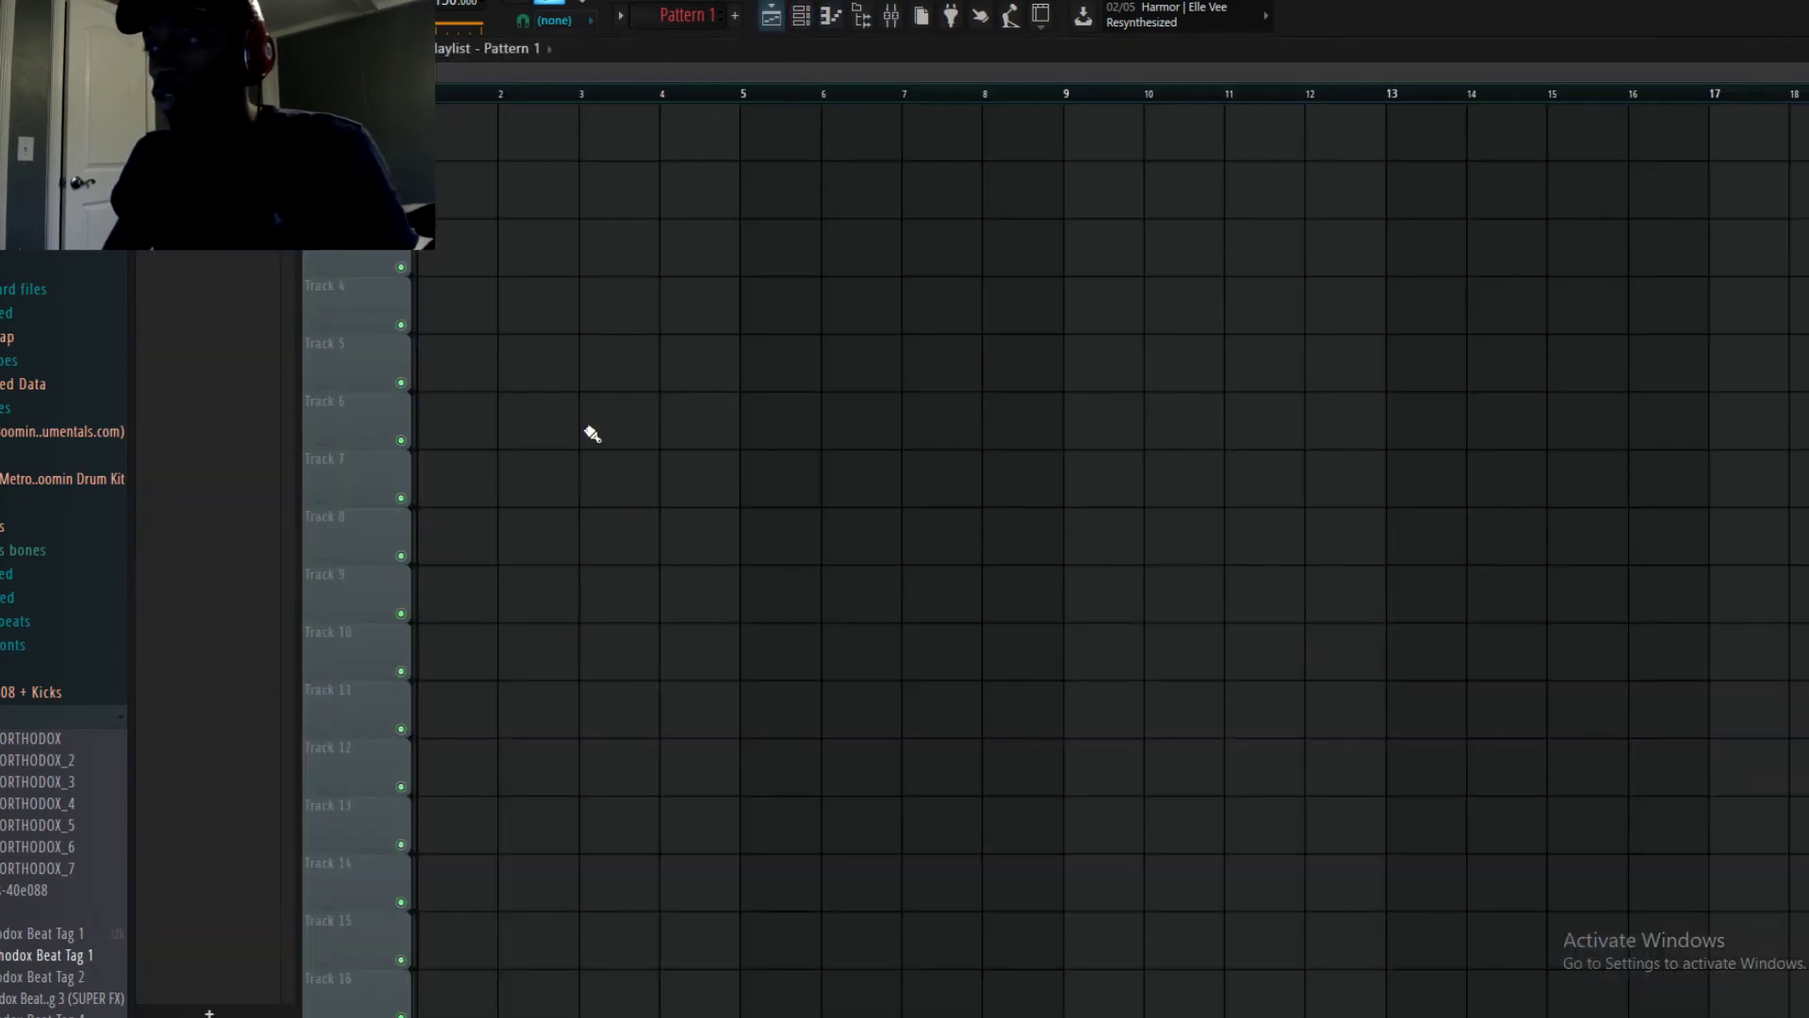
{"action": "left_click", "coordinate": [837, 22]}
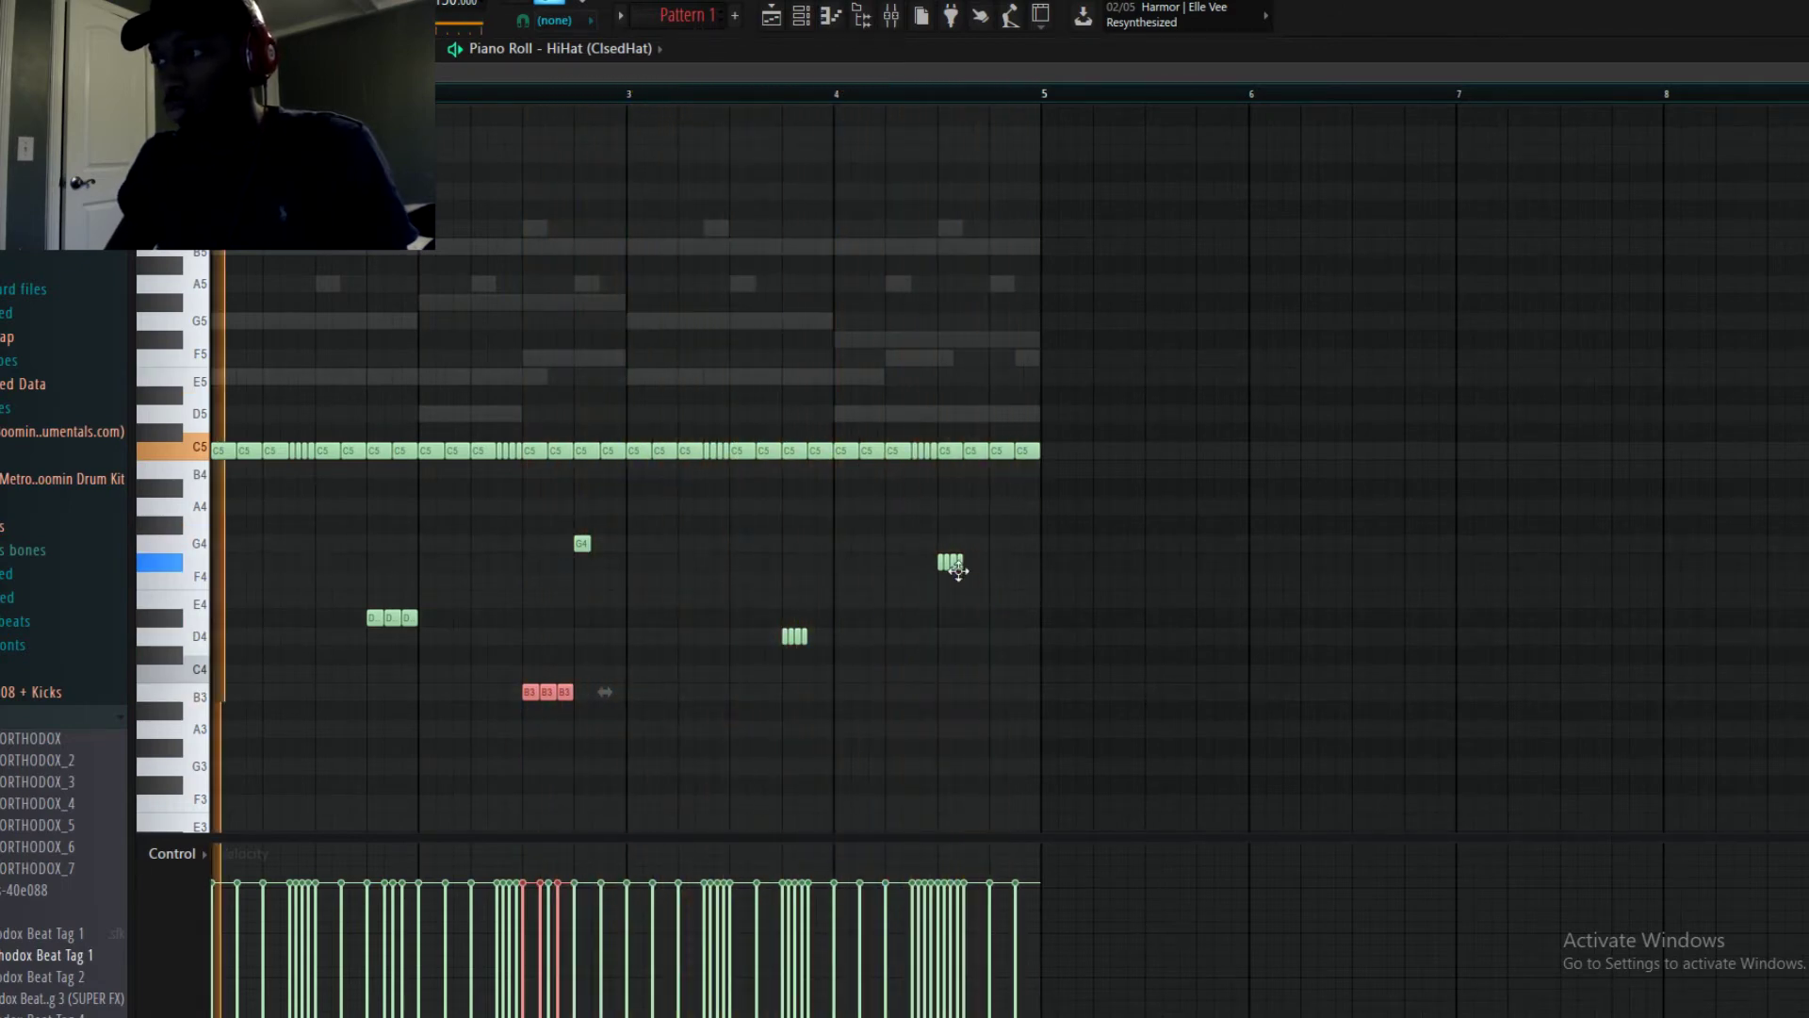
Copy the F4 hi-hat roll down to a lower pitch, then stop playback and deselect
{"action": "left_click_drag", "start_coordinate": [954, 565], "coordinate": [994, 668]}
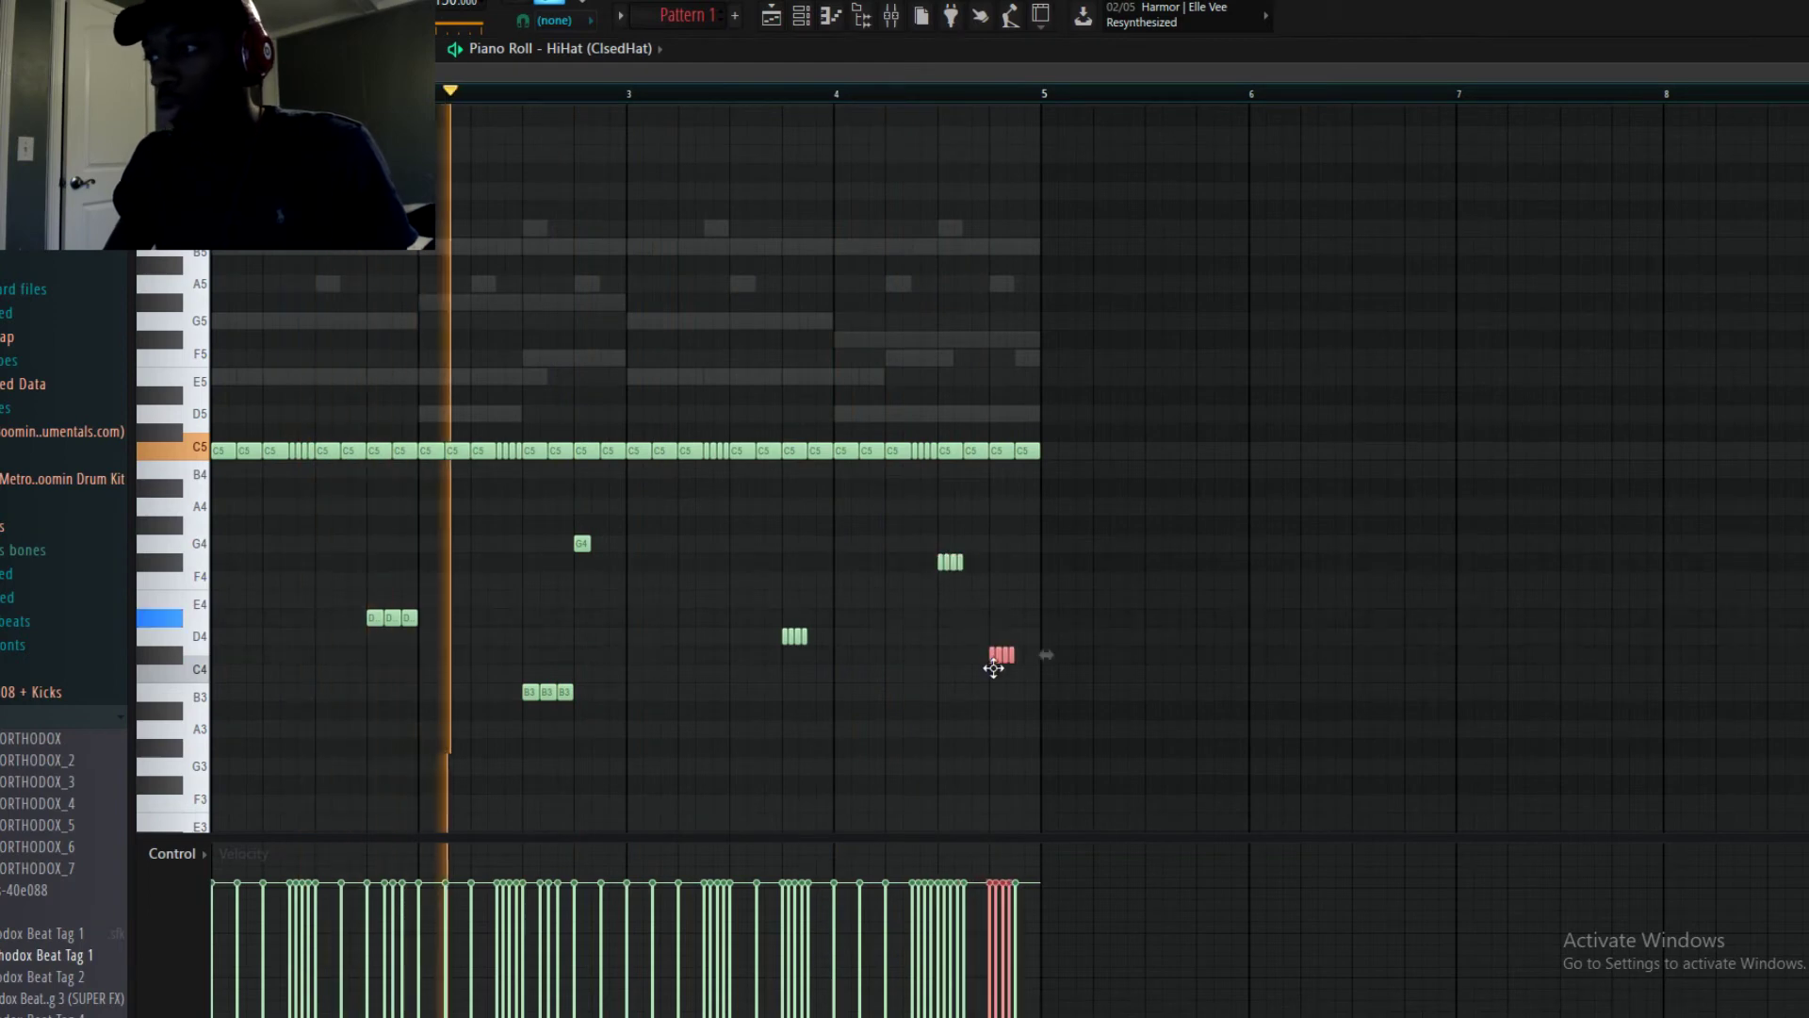
{"action": "key", "text": "space"}
{"action": "key", "text": "ctrl+d"}
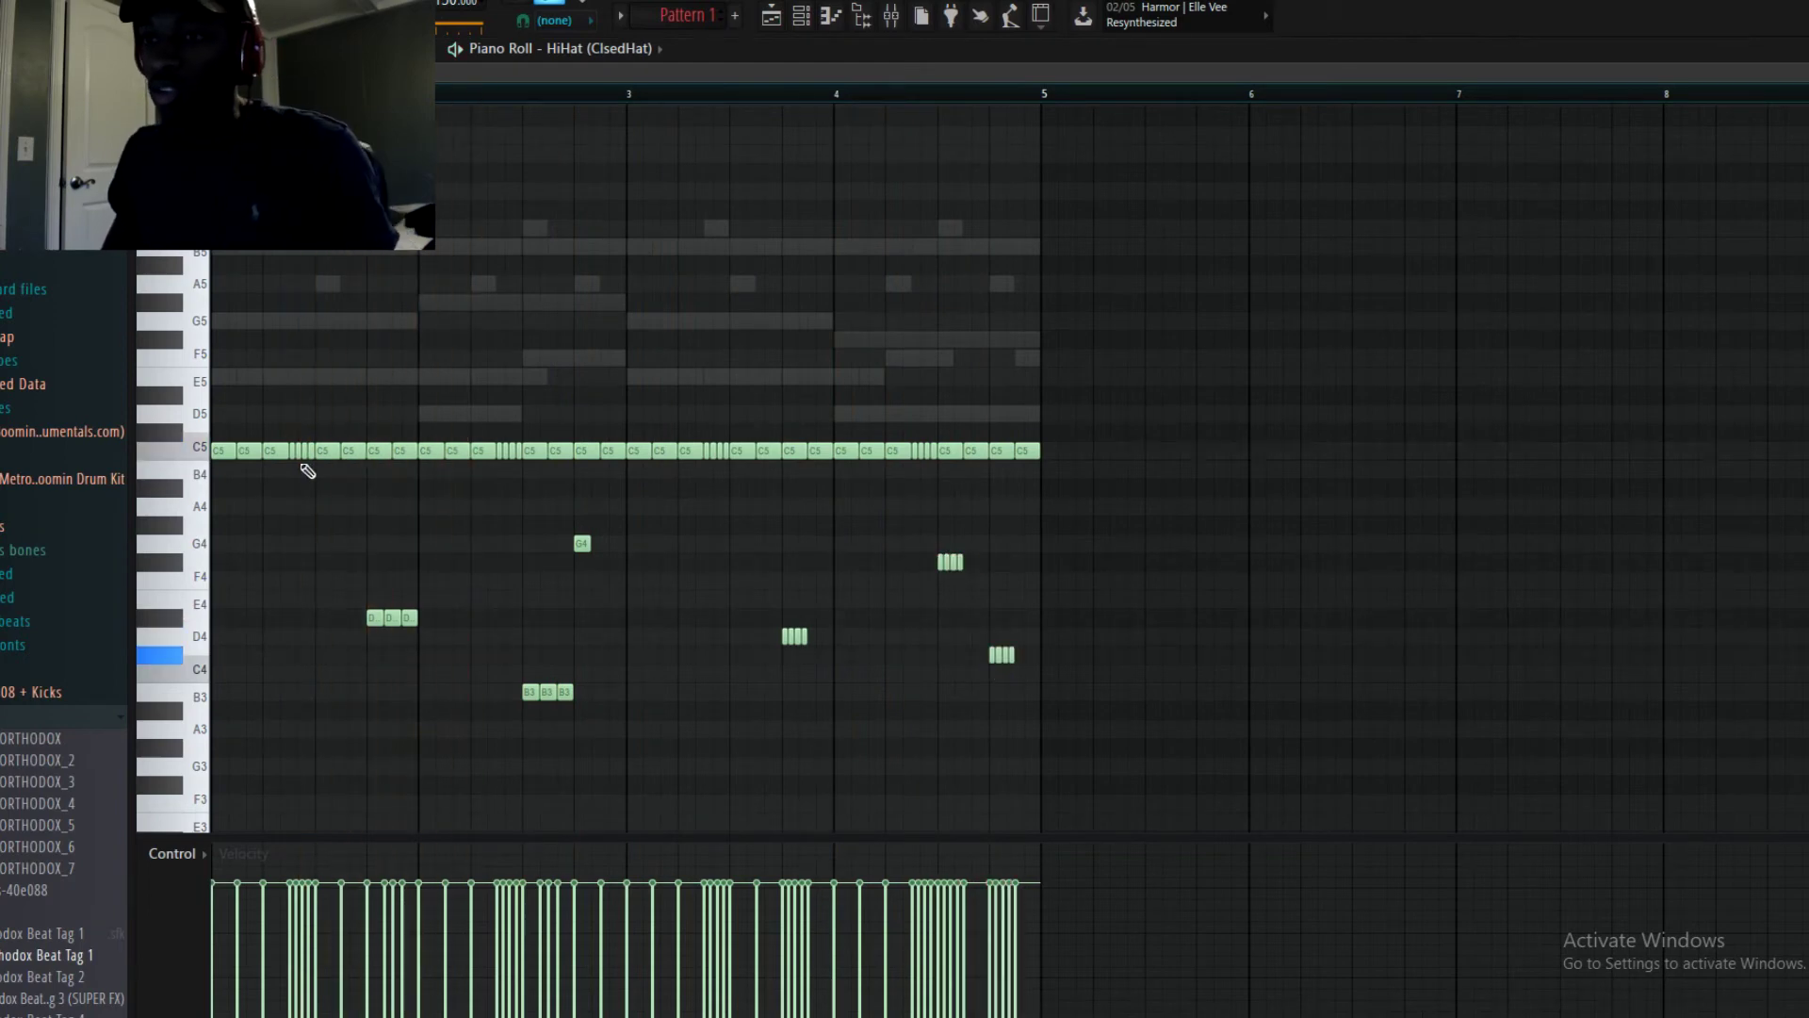
{"action": "scroll", "coordinate": [294, 454], "scroll_direction": "up", "scroll_amount": 3}
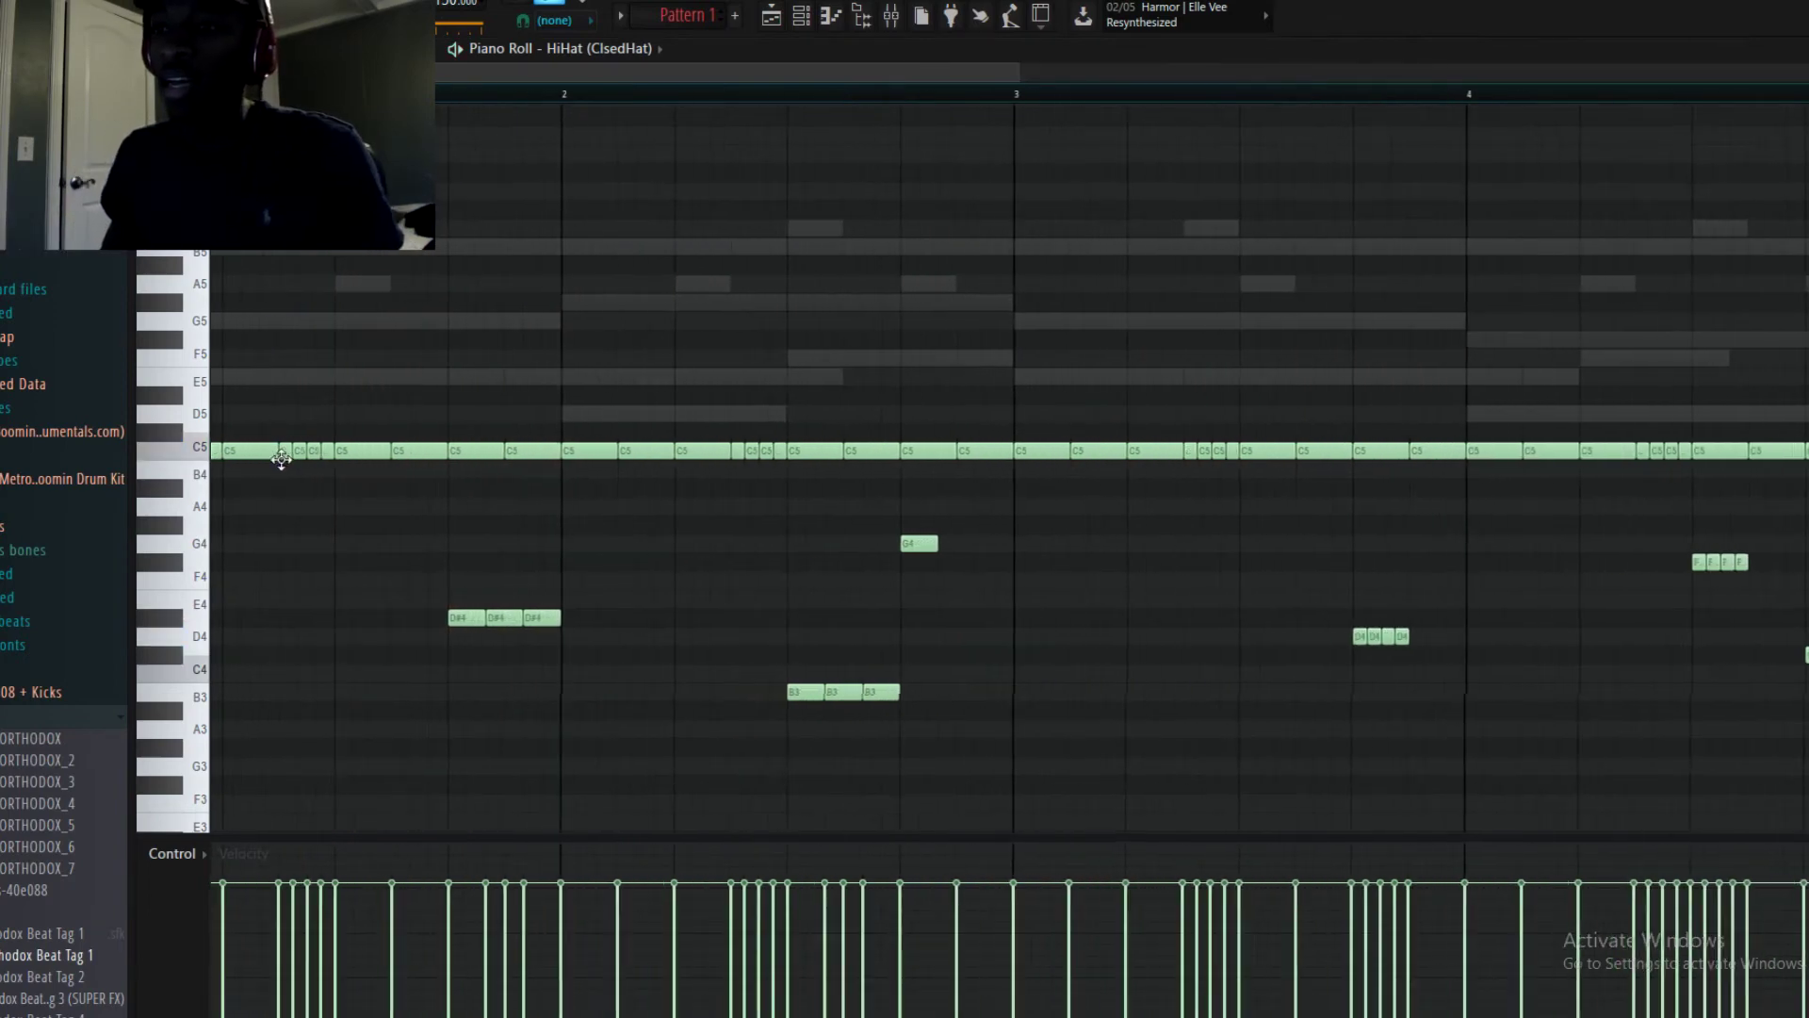
{"action": "scroll", "coordinate": [294, 463], "scroll_direction": "up", "scroll_amount": 2}
{"action": "scroll", "coordinate": [322, 484], "scroll_direction": "up", "scroll_amount": 1}
Move and delete the stray F#4/D4 note, then shift the D#4 roll one beat earlier
{"action": "left_click_drag", "start_coordinate": [487, 563], "coordinate": [457, 634]}
{"action": "scroll", "coordinate": [405, 634], "scroll_direction": "down", "scroll_amount": 3}
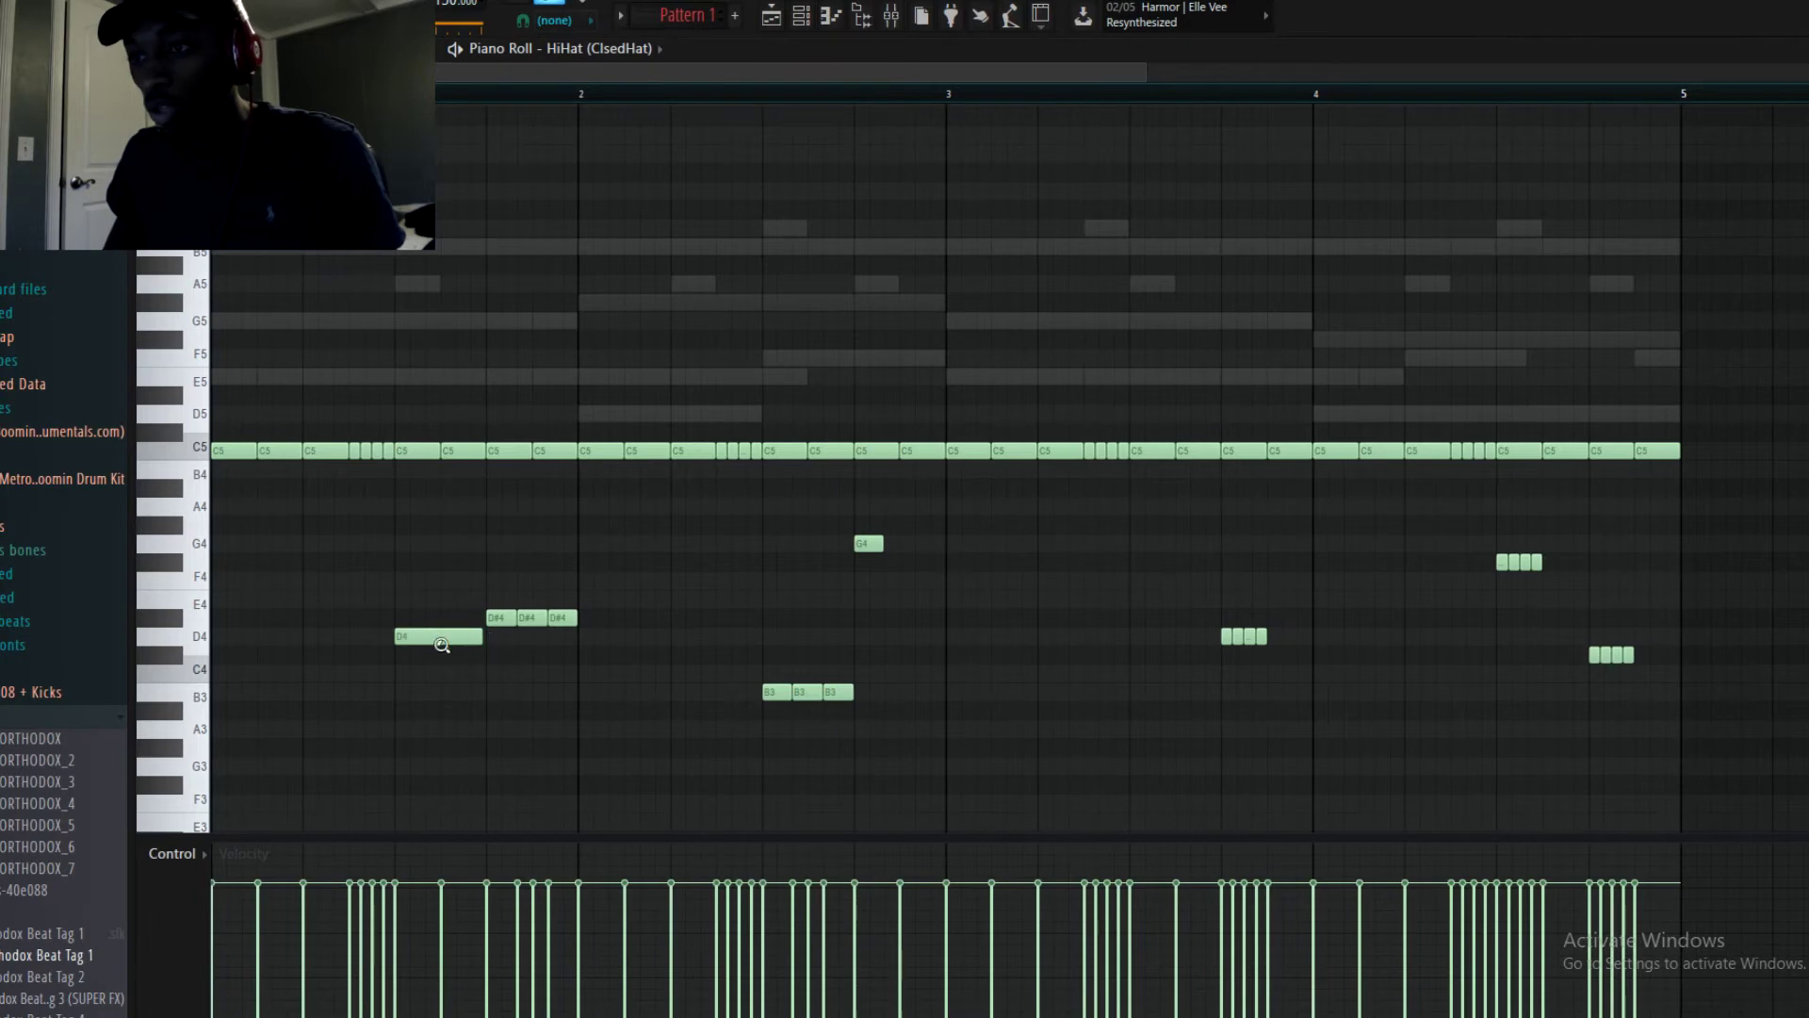
{"action": "scroll", "coordinate": [435, 637], "scroll_direction": "up", "scroll_amount": 1}
{"action": "left_click_drag", "start_coordinate": [422, 550], "coordinate": [461, 614]}
{"action": "right_click", "coordinate": [481, 617]}
{"action": "left_click_drag", "start_coordinate": [622, 547], "coordinate": [457, 471], "text": "ctrl"}
{"action": "mouse_move", "coordinate": [532, 524]}
{"action": "left_mouse_down"}
{"action": "mouse_move", "coordinate": [436, 525]}
{"action": "mouse_move", "coordinate": [611, 525]}
{"action": "left_mouse_up"}
Zoom out and play the hi-hat pattern to hear the new G#3 hit
{"action": "scroll", "coordinate": [557, 524], "scroll_direction": "up", "scroll_amount": 2}
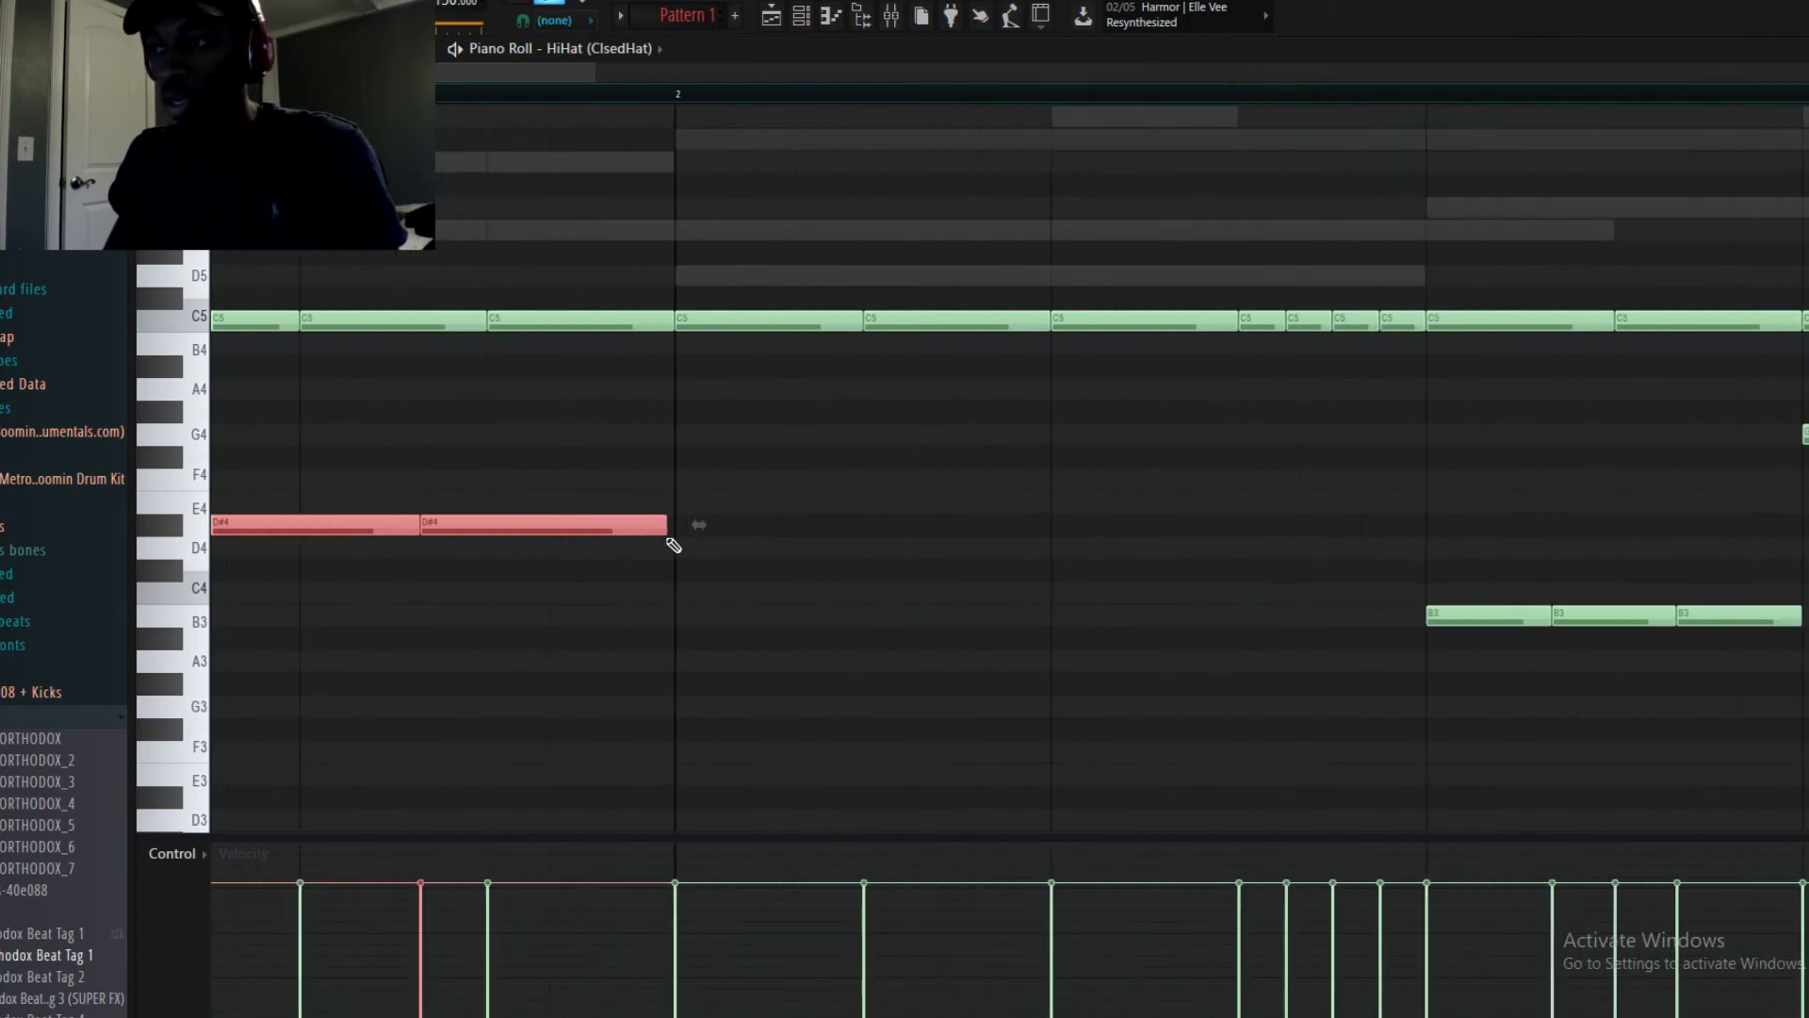
{"action": "scroll", "coordinate": [553, 569], "scroll_direction": "down", "scroll_amount": 2}
{"action": "scroll", "coordinate": [474, 587], "scroll_direction": "down", "scroll_amount": 2}
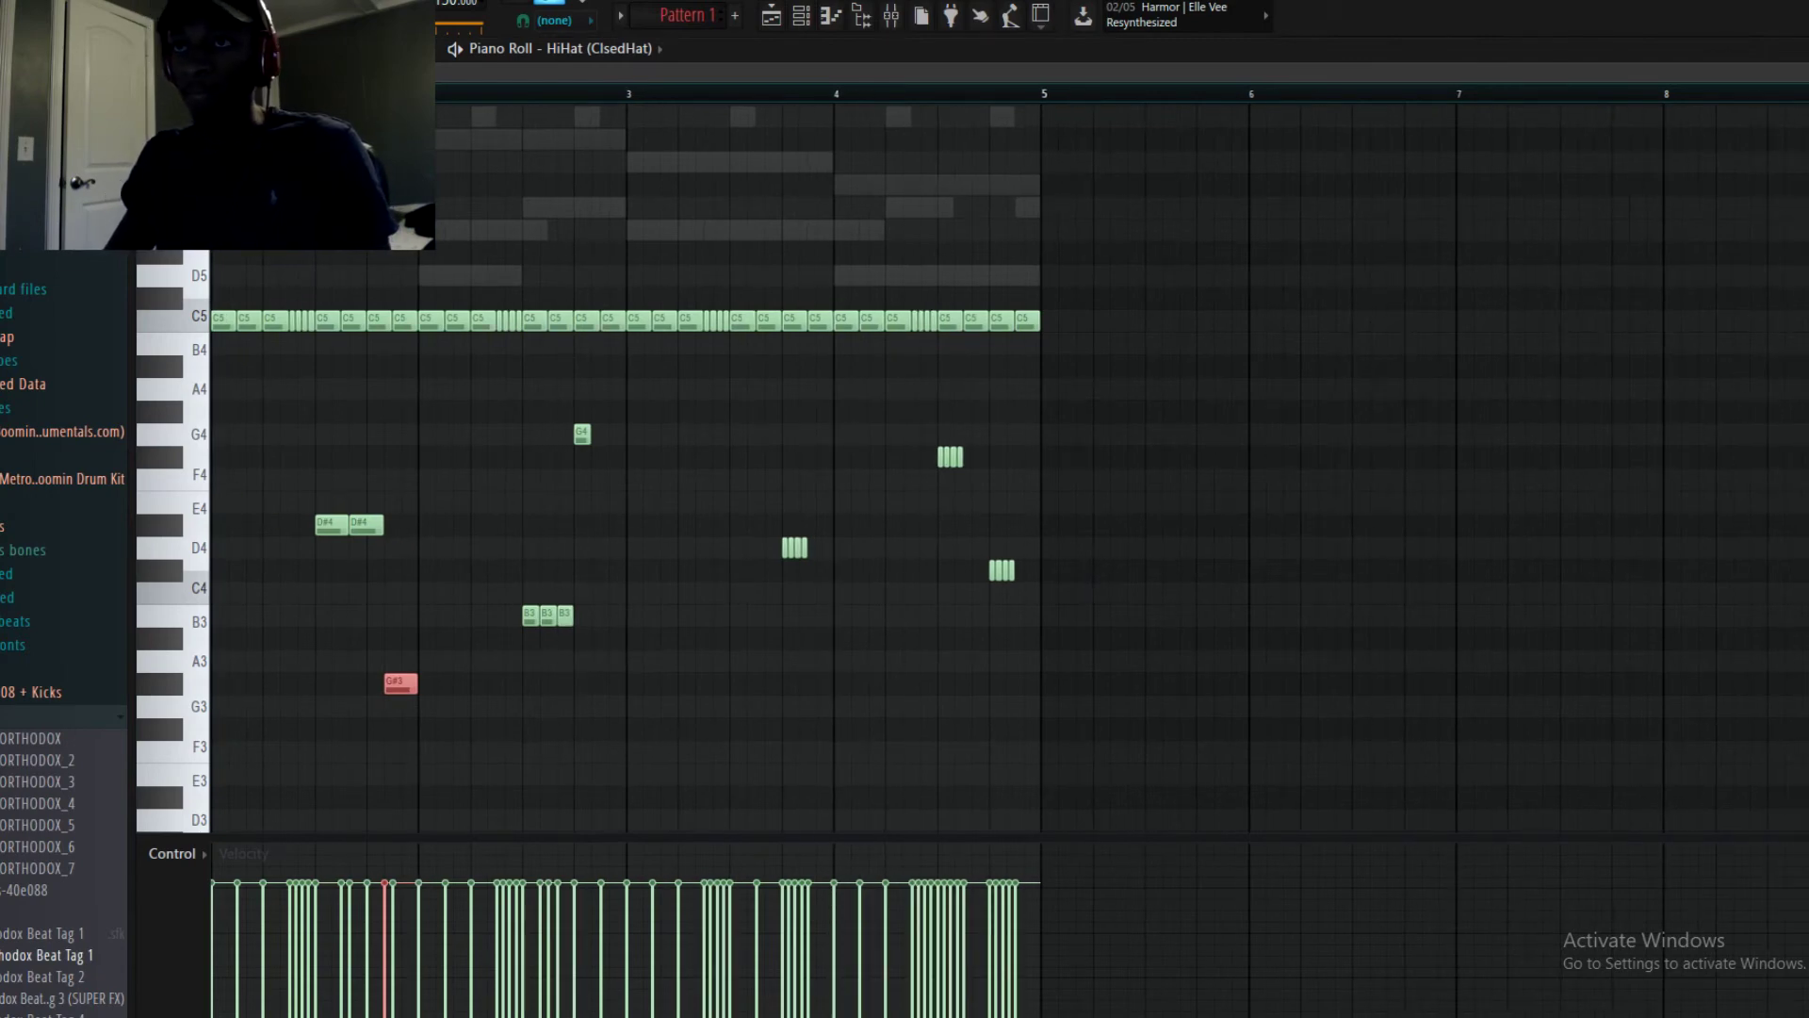
{"action": "key", "text": "space"}
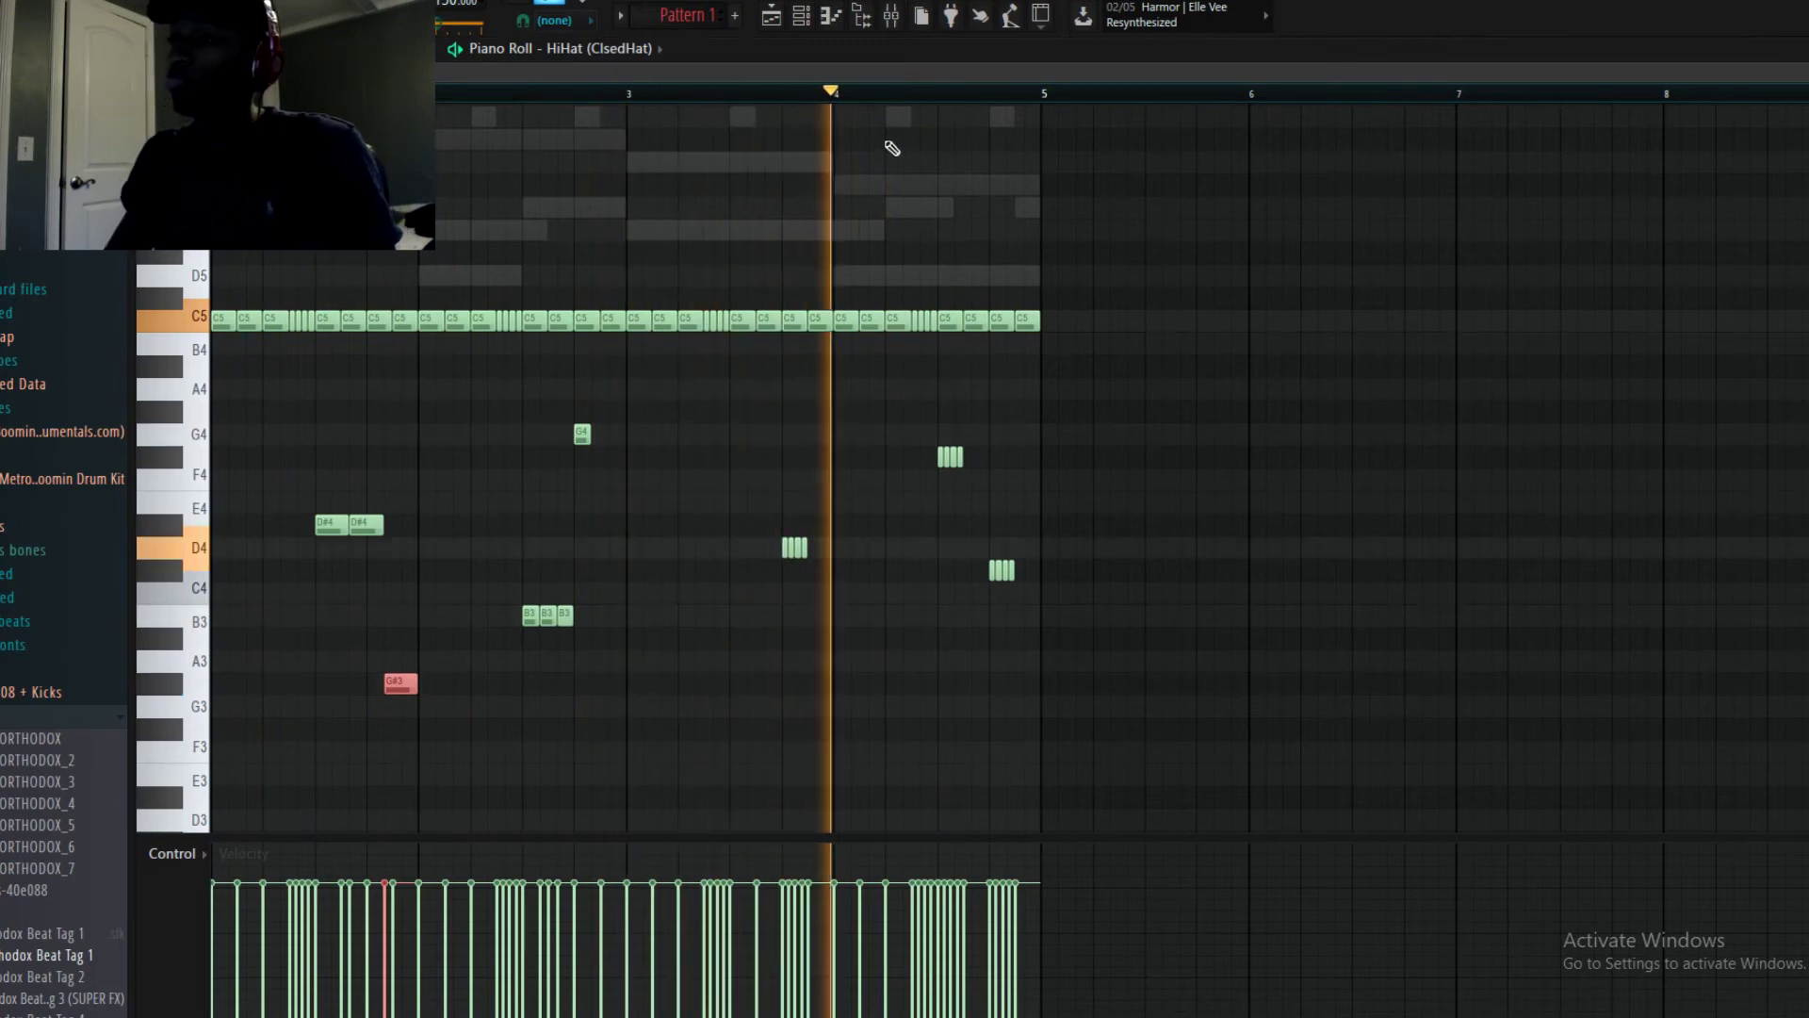
Lower the TCE Spinz 808 mixer fader during playback, then reopen the hi-hat piano roll
{"action": "key", "text": "space"}
{"action": "left_click", "coordinate": [894, 32]}
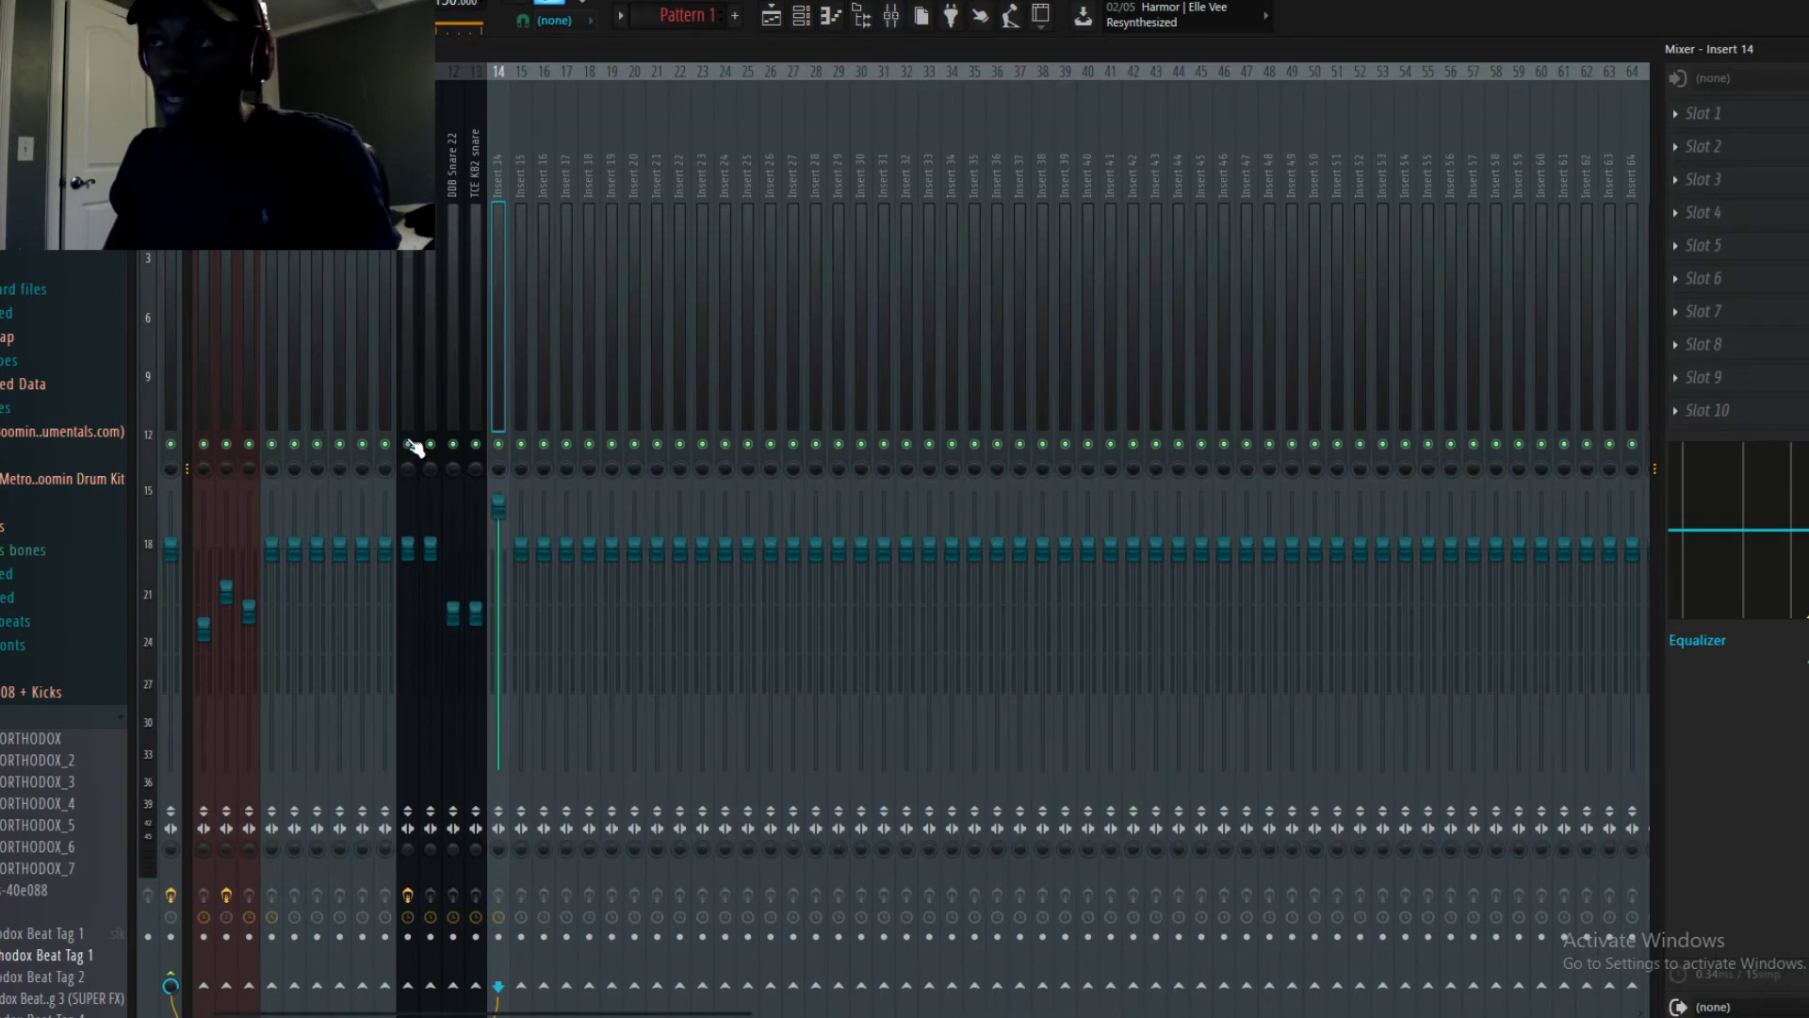
{"action": "key", "text": "space"}
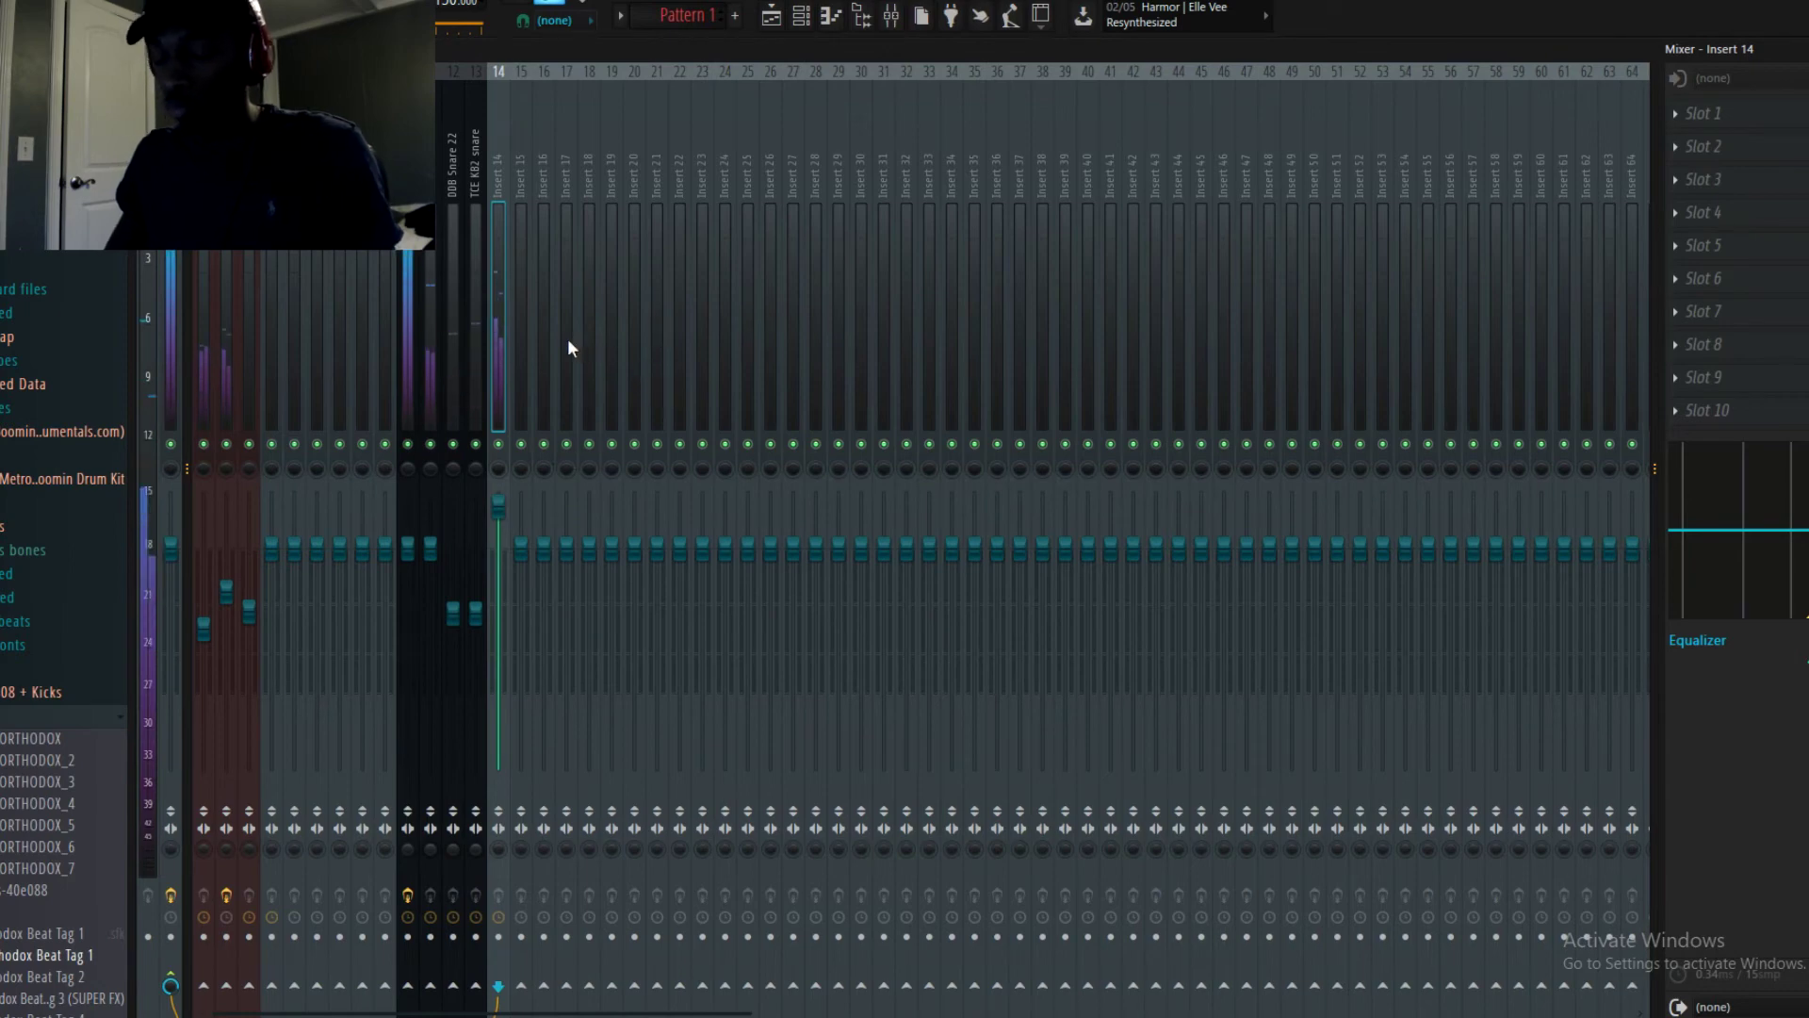
{"action": "left_click_drag", "start_coordinate": [395, 562], "coordinate": [407, 577]}
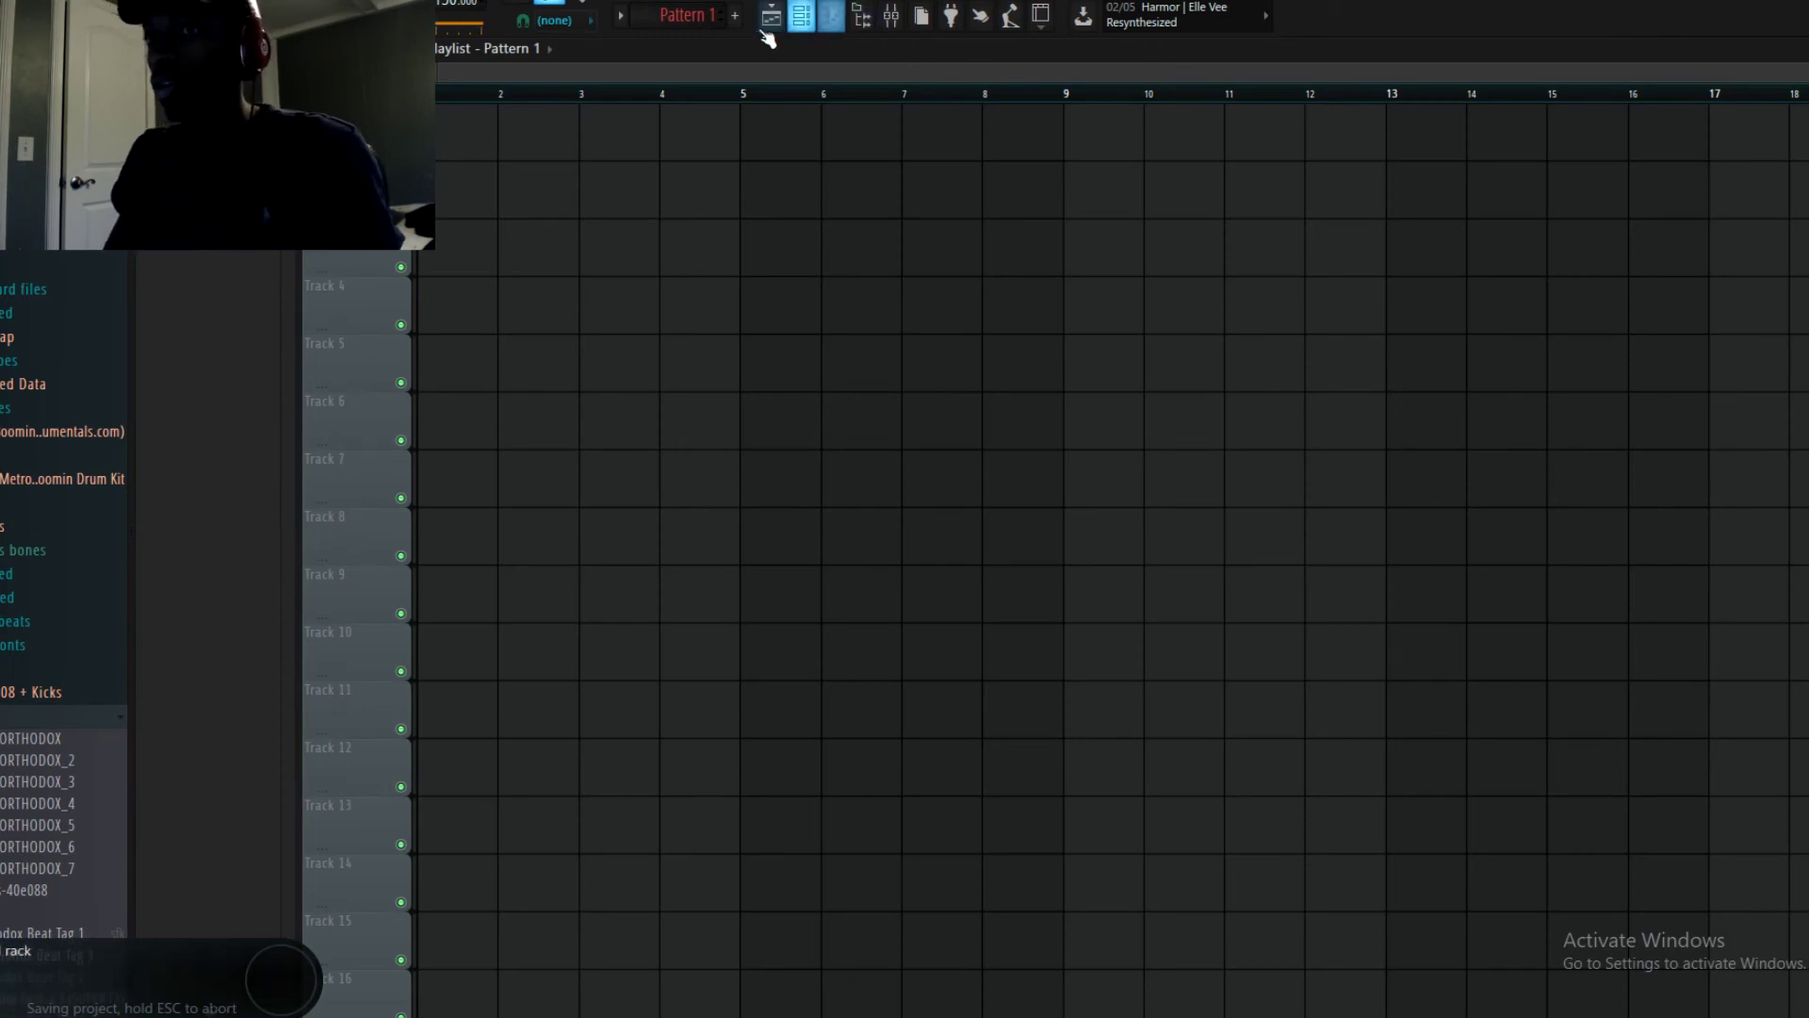
{"action": "key", "text": "F7"}
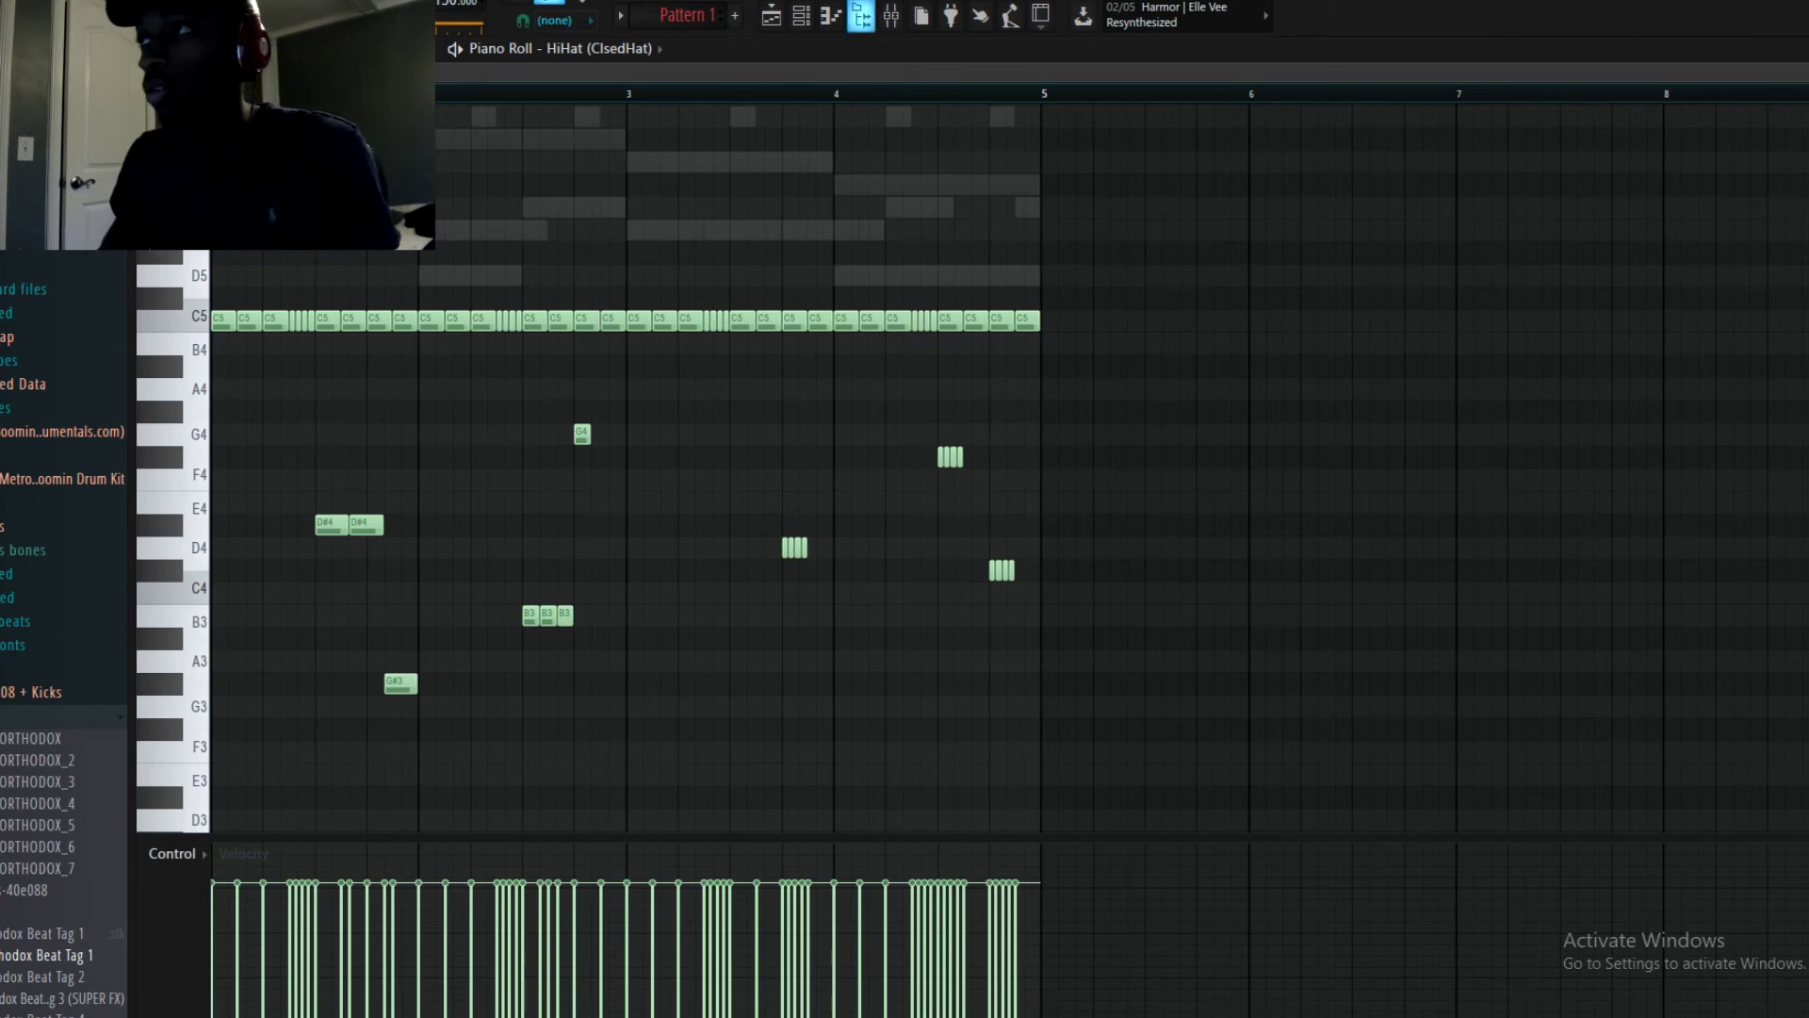
Route the HiHat (ClsedHat) channel to mixer insert 14 using Ctrl+L
{"action": "left_click", "coordinate": [891, 17]}
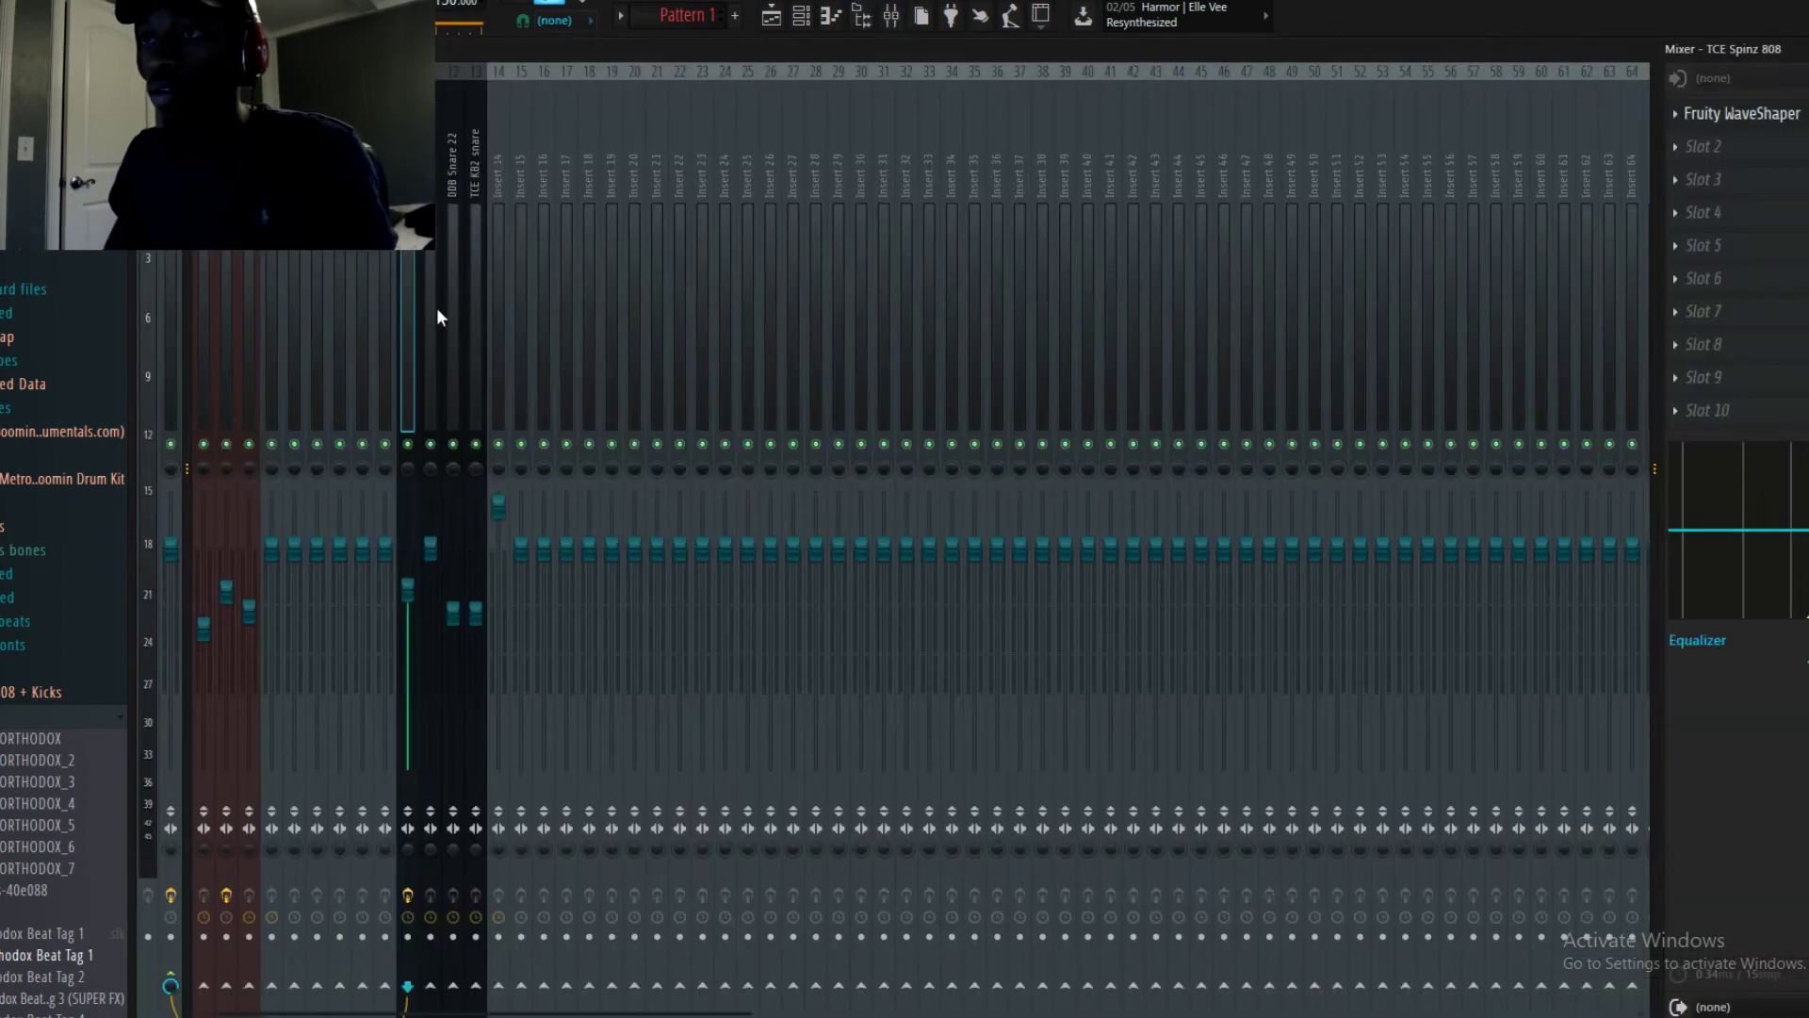
{"action": "left_click", "coordinate": [807, 14]}
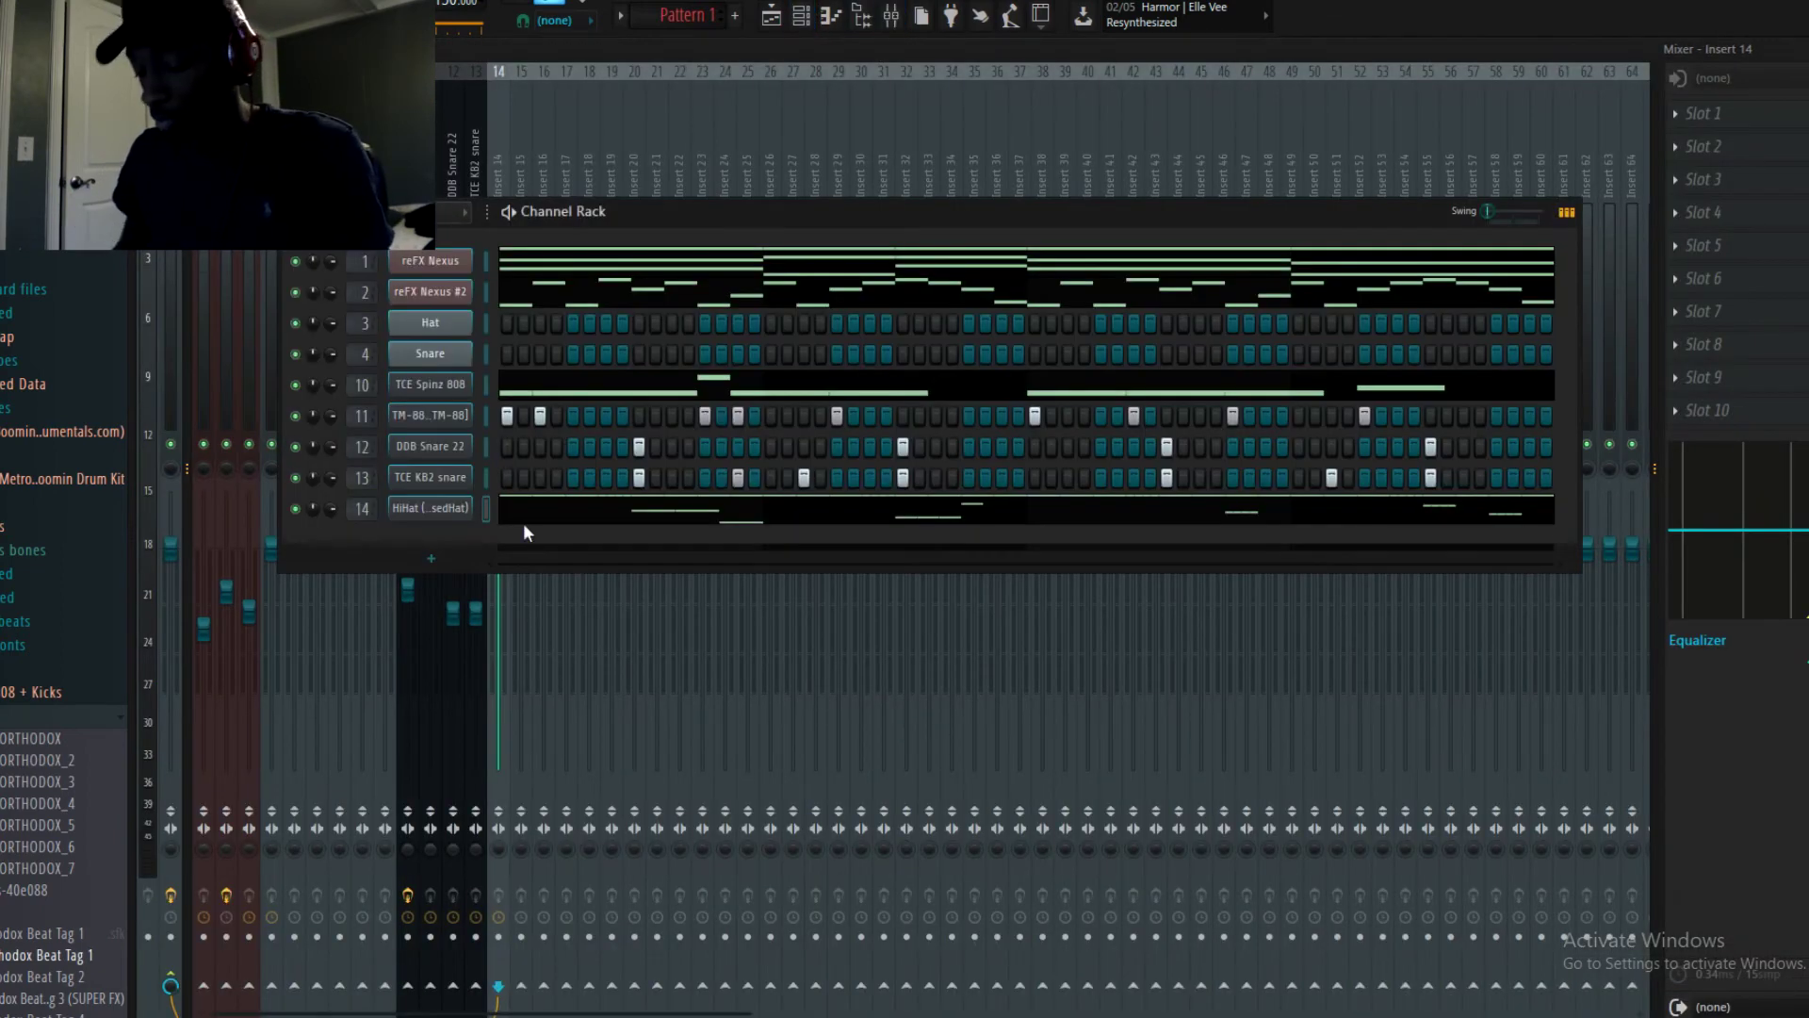
{"action": "key", "text": "ctrl+l"}
{"action": "key", "text": "F6"}
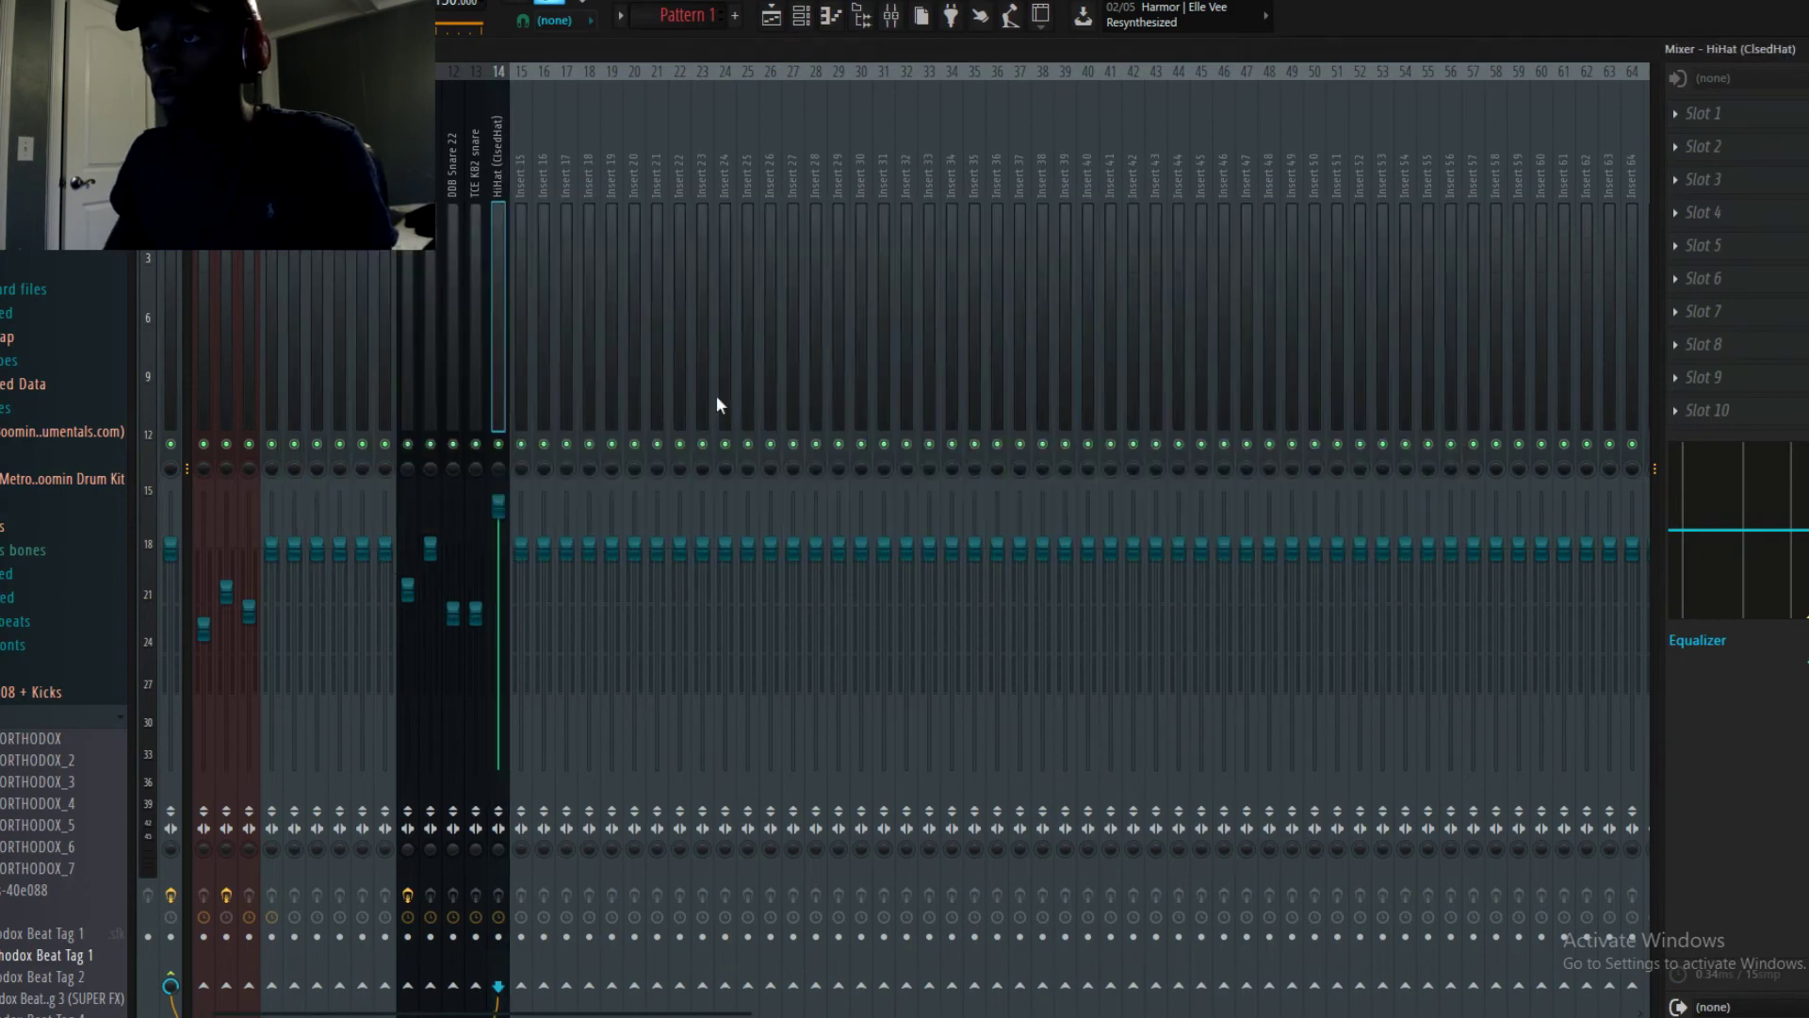
Load Fruity Reeverb 2 into the first effect slot of the HiHat (ClsedHat) mixer track
{"action": "left_click", "coordinate": [437, 273]}
{"action": "left_click", "coordinate": [499, 260]}
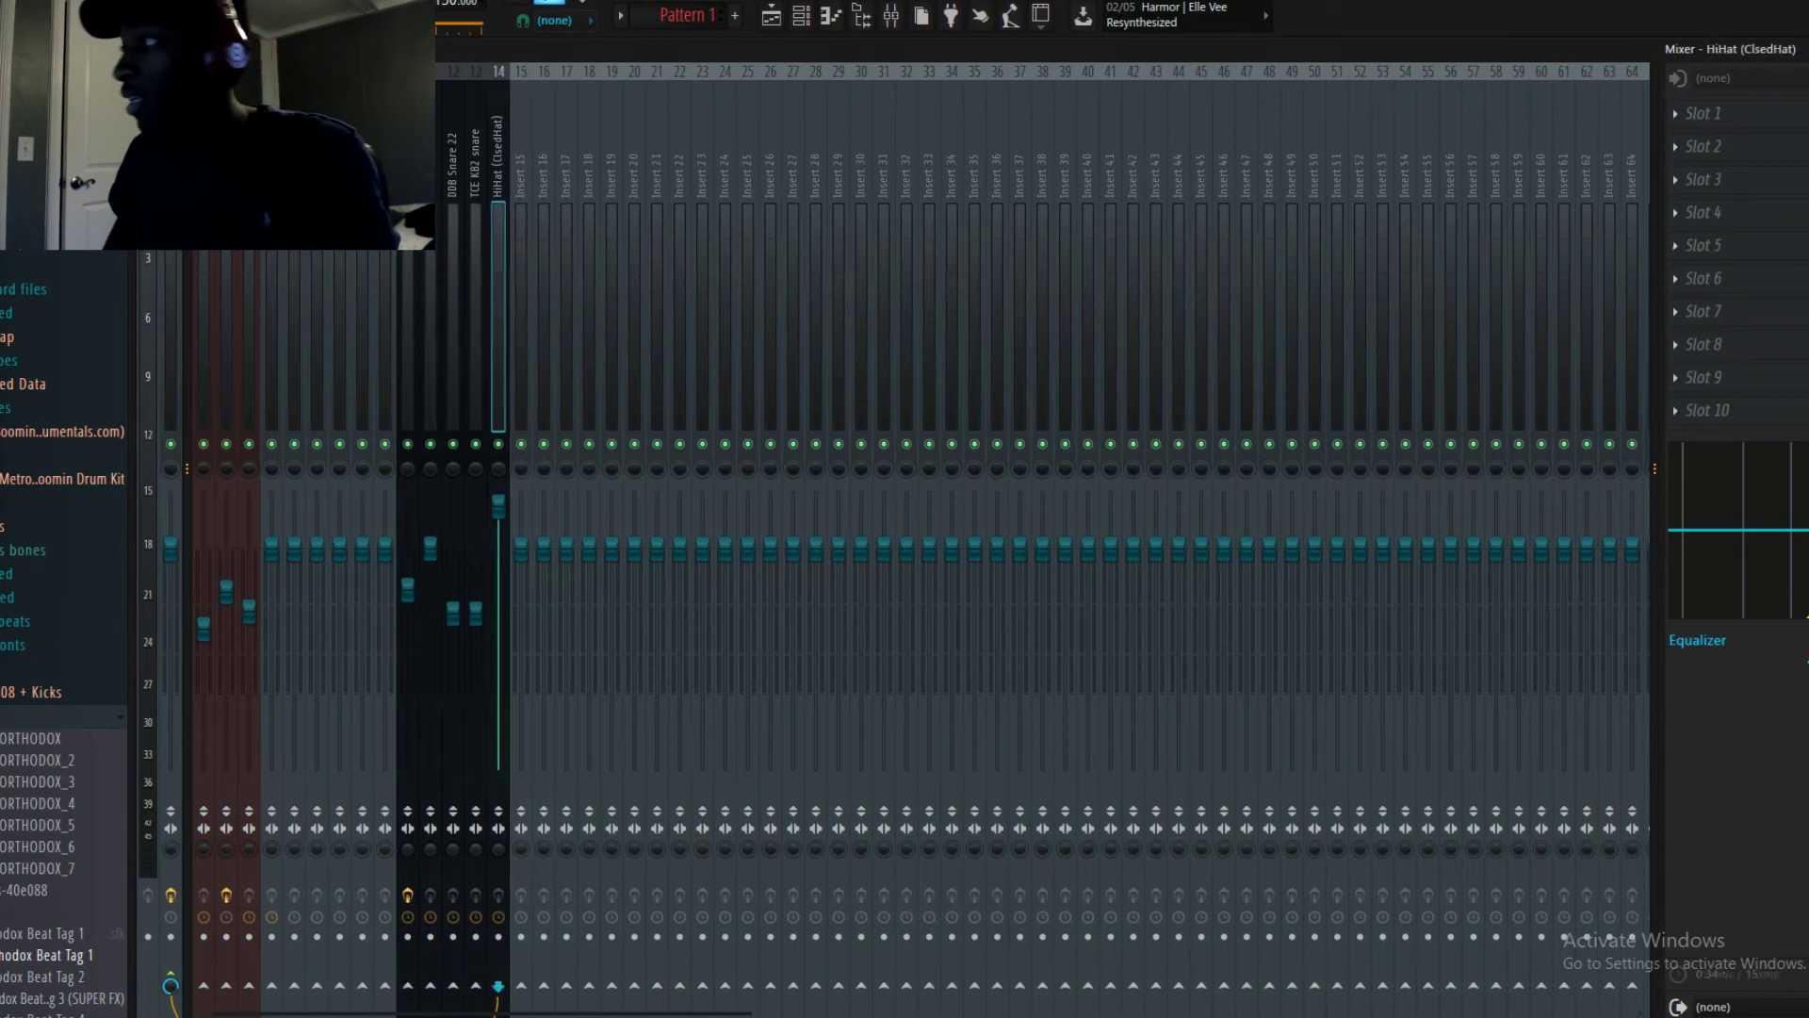
{"action": "left_click", "coordinate": [1737, 111]}
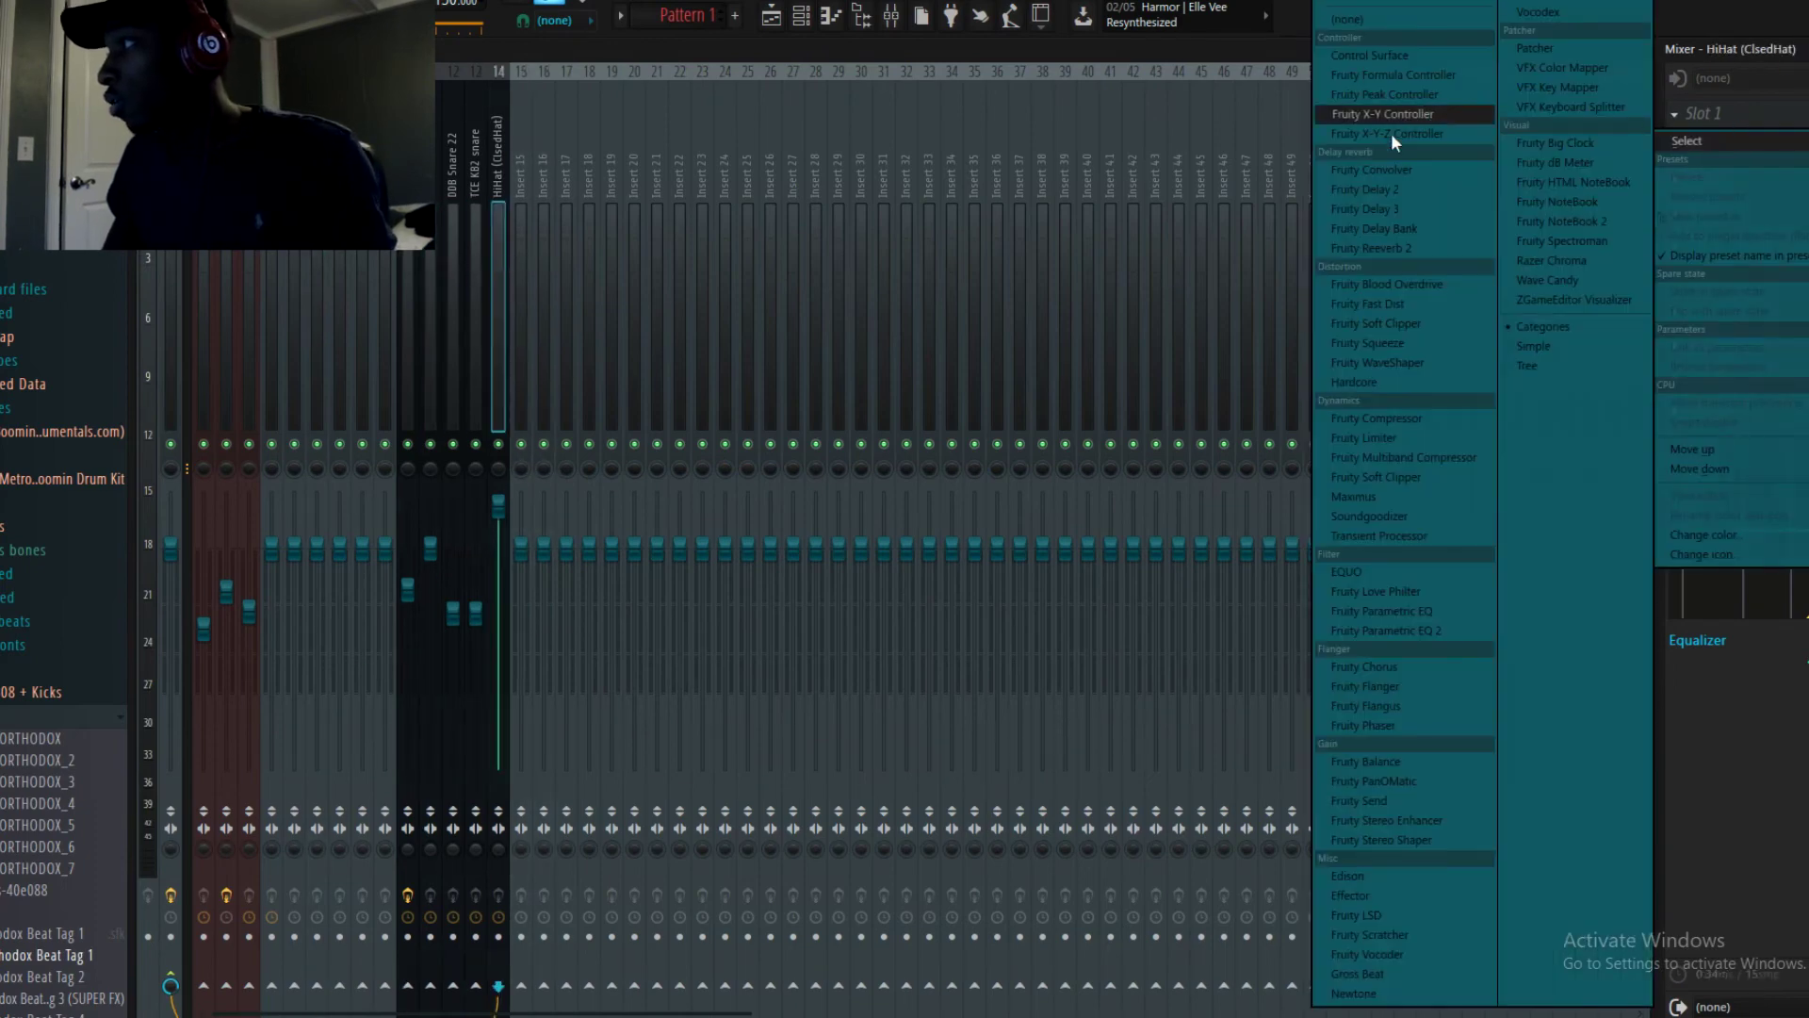
{"action": "left_click", "coordinate": [1382, 247]}
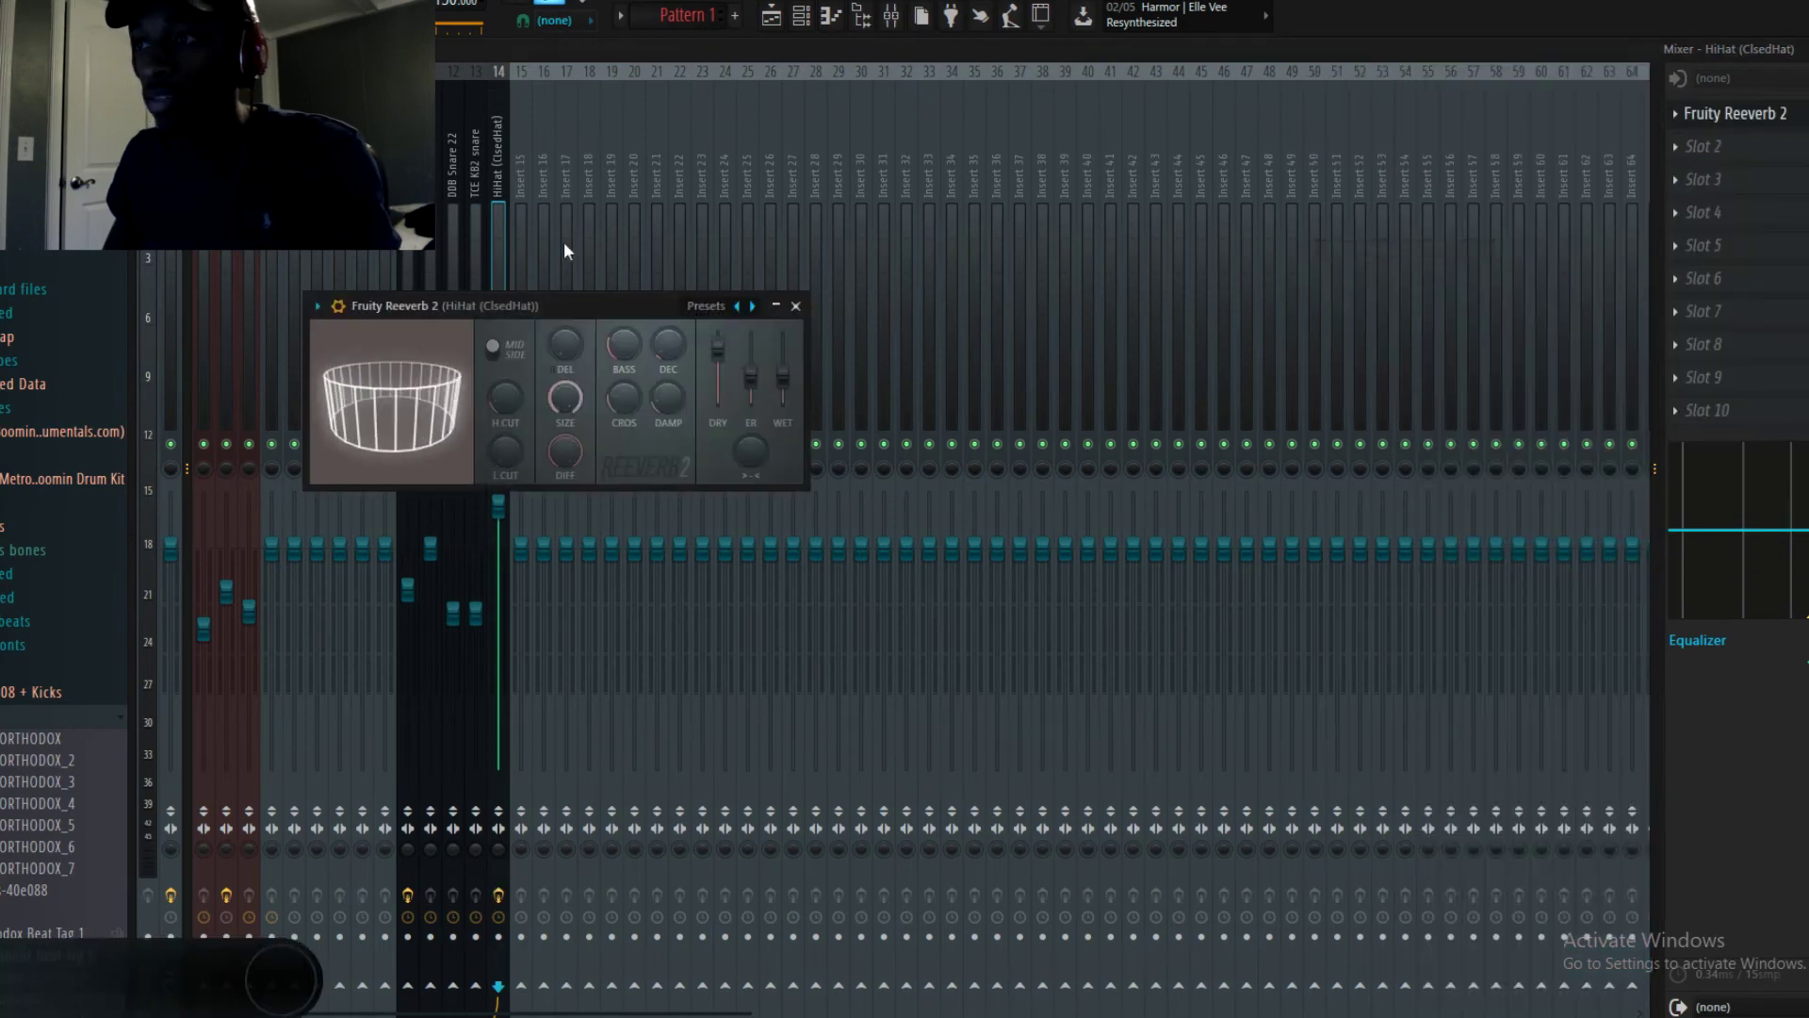
Save the project, preview the reverb during playback, and close the reverb window
{"action": "key", "text": "ctrl+s"}
{"action": "key", "text": "space"}
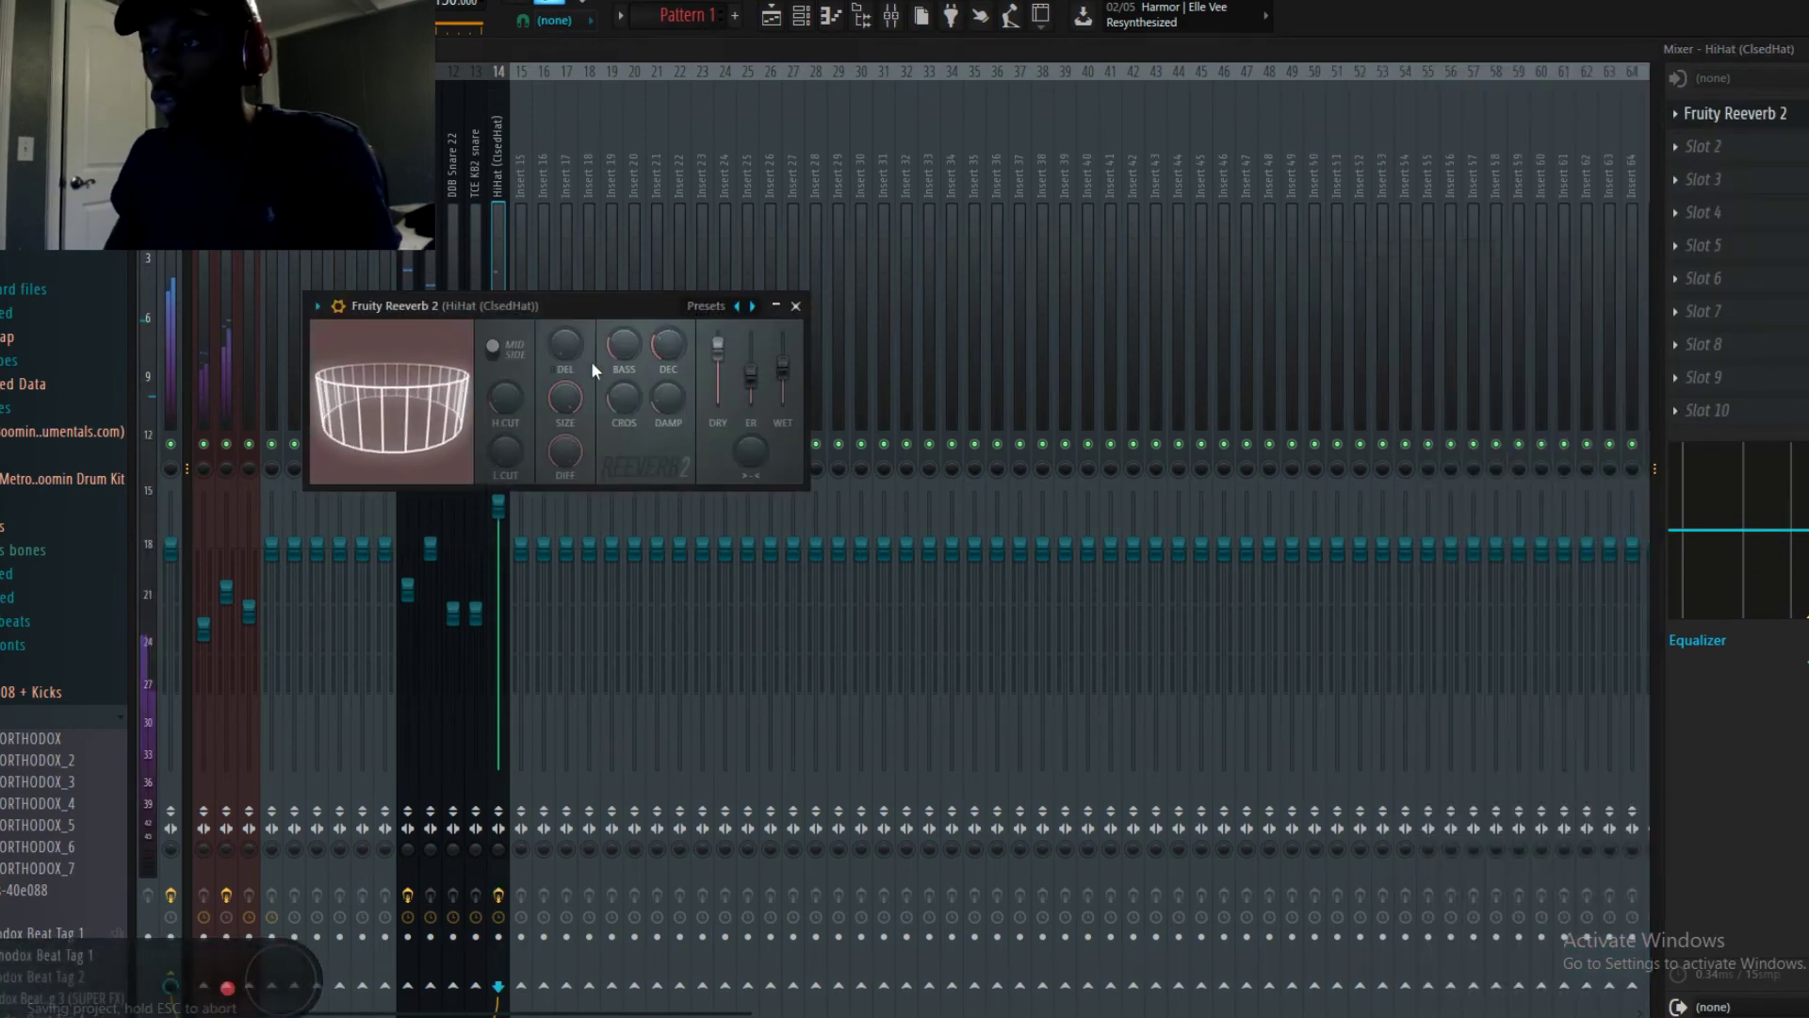
{"action": "key", "text": "Escape"}
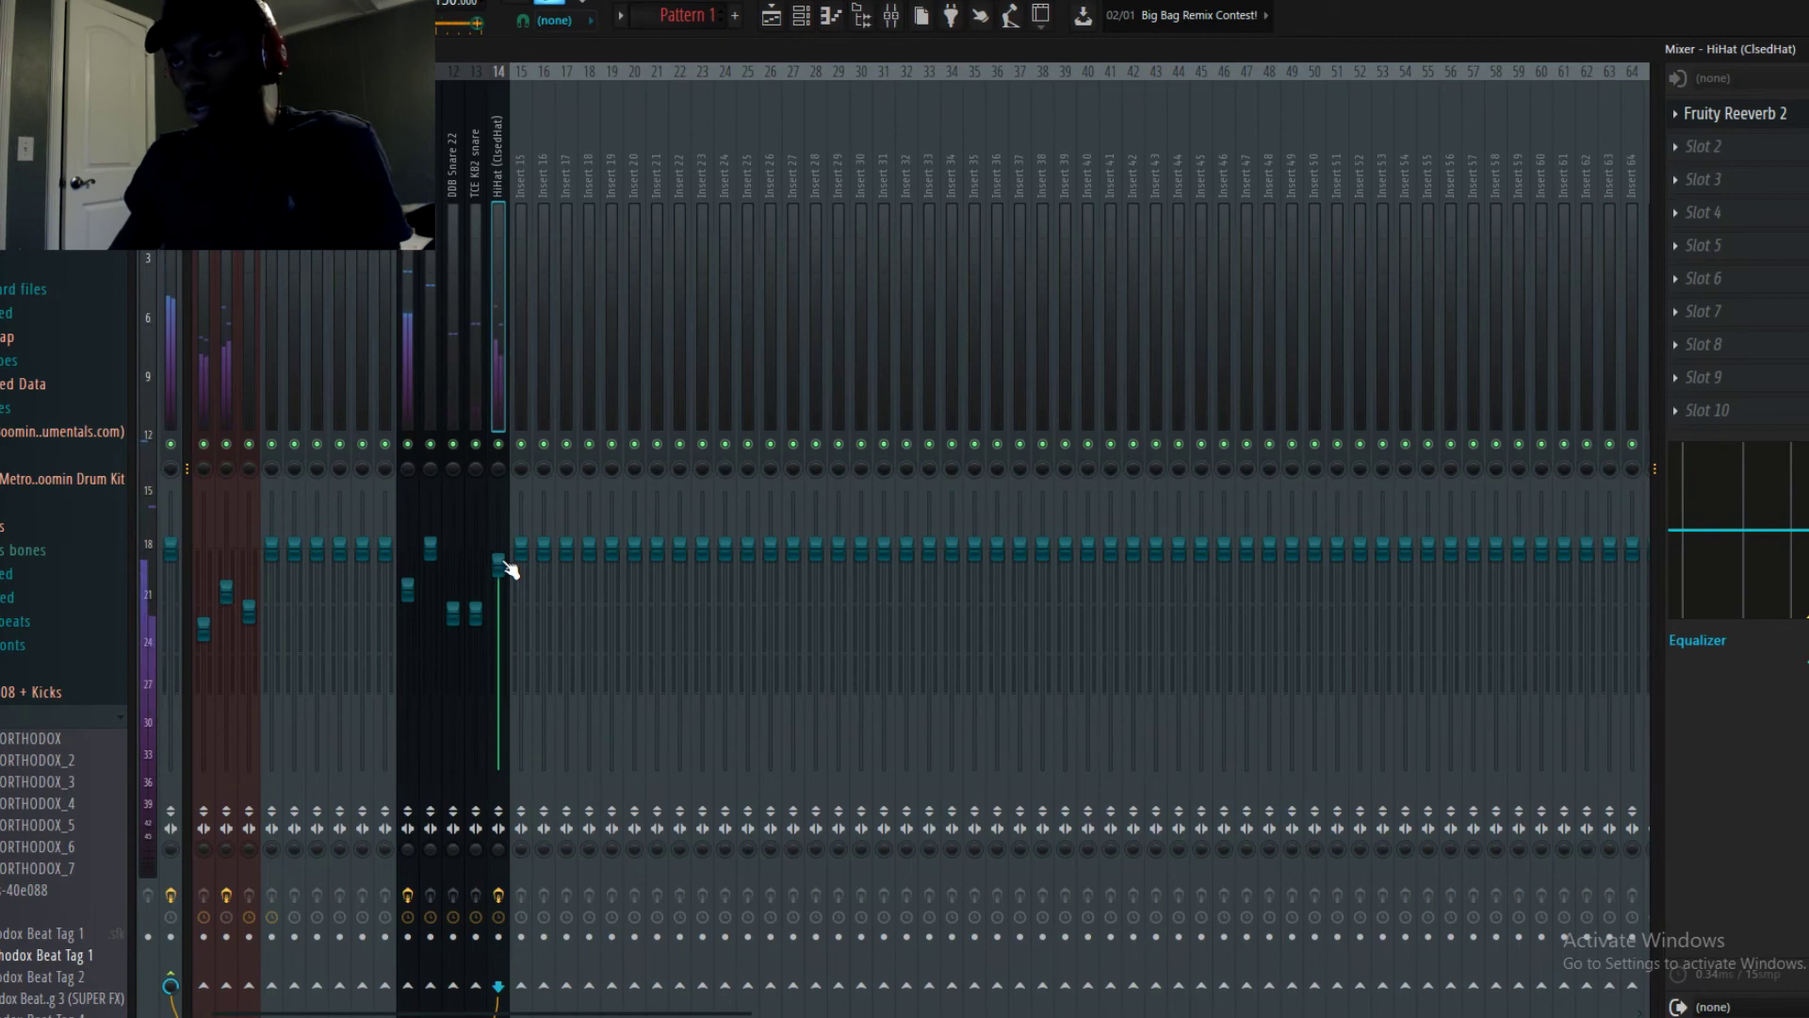
{"action": "key", "text": "ctrl+s"}
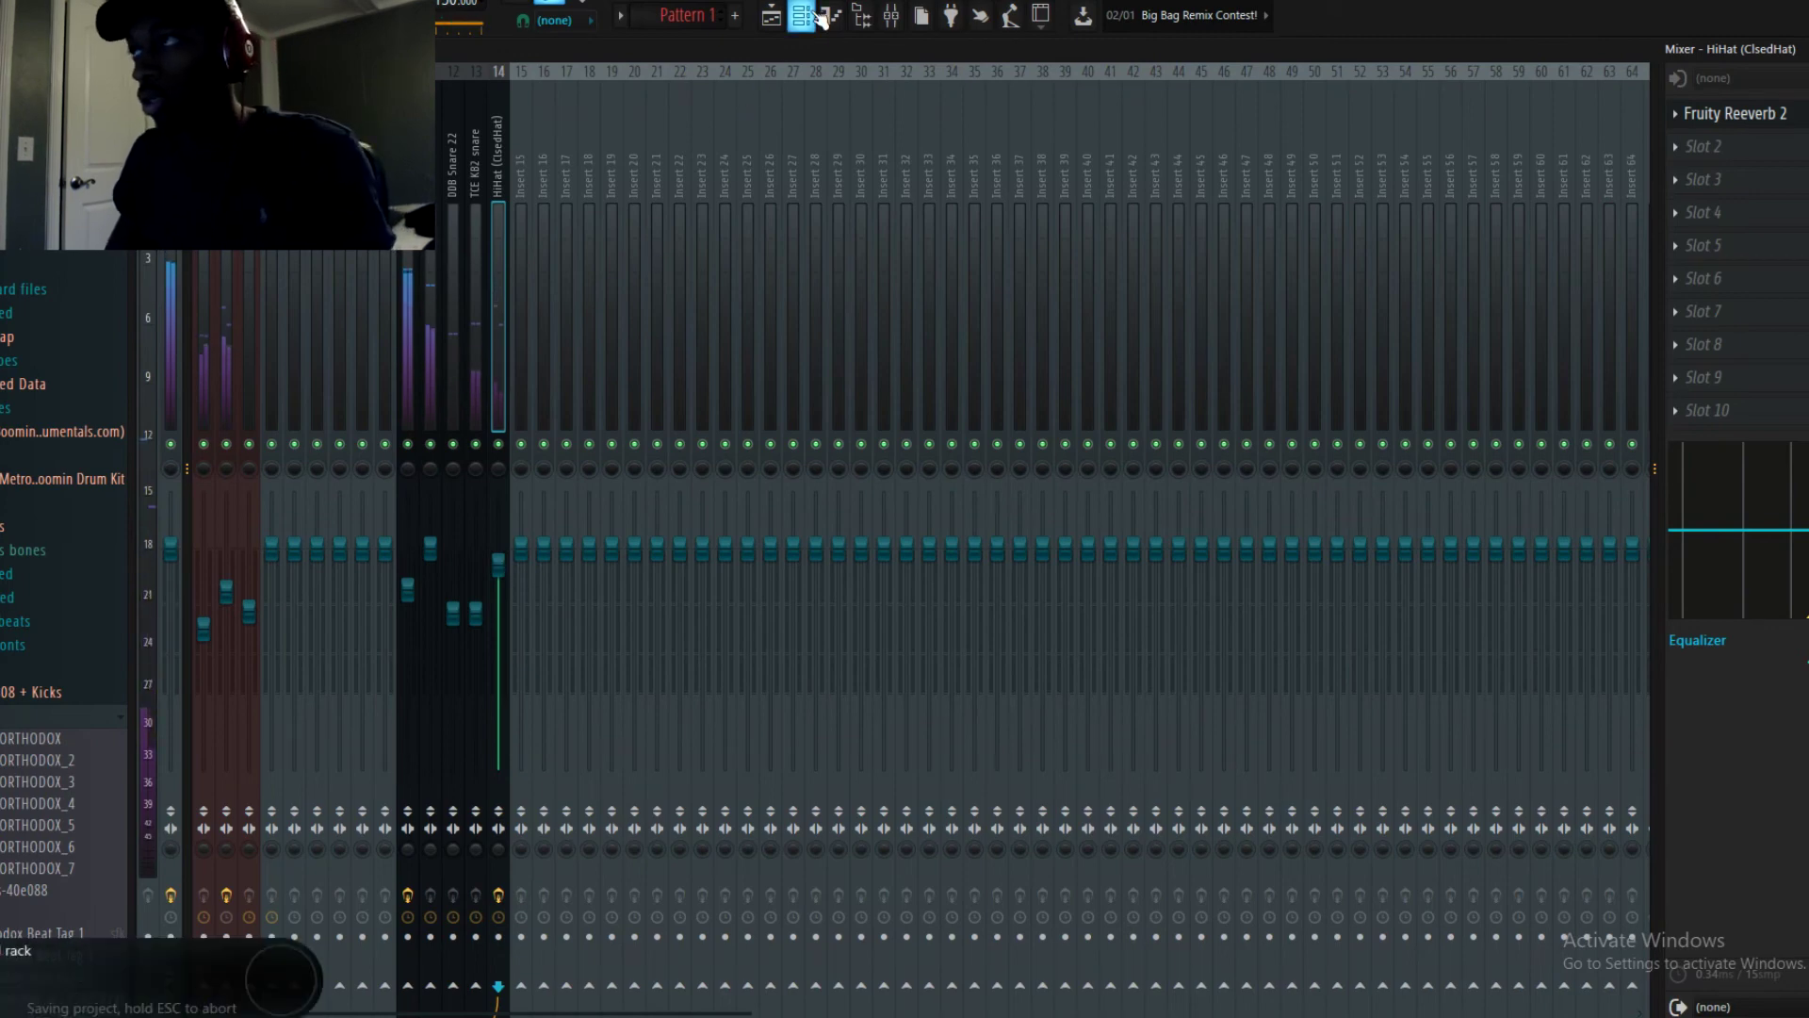